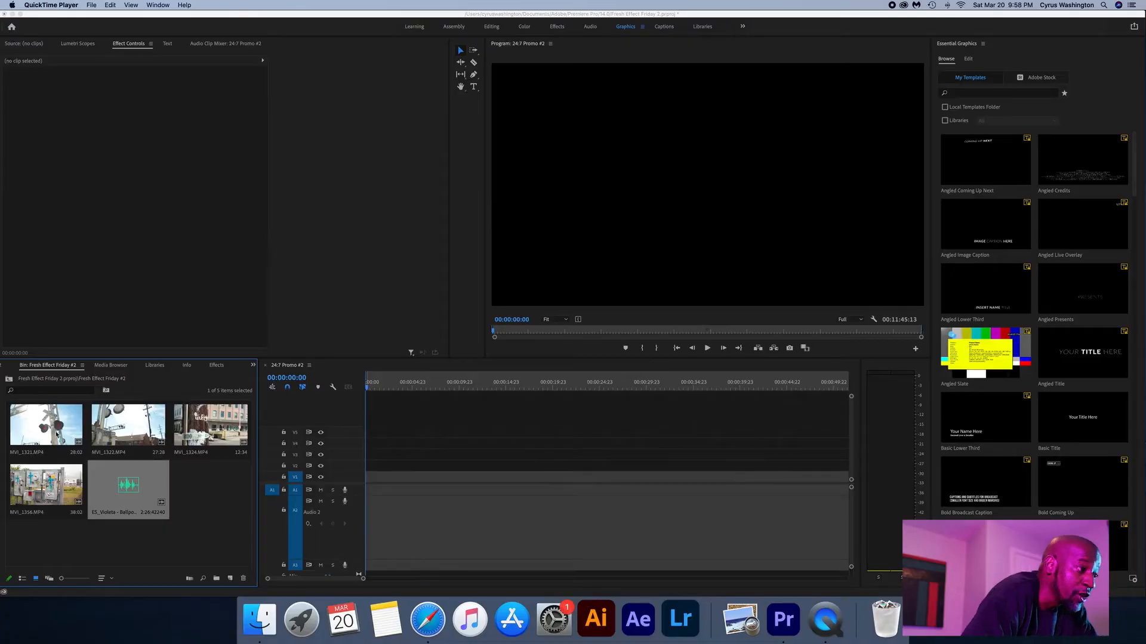
- Mark MVI_1321.MP4 from 00:00:02:35 to 00:00:04:23 using its markers, and place the video at the start of the sequence on V2
{"action": "left_click", "coordinate": [58, 433]}
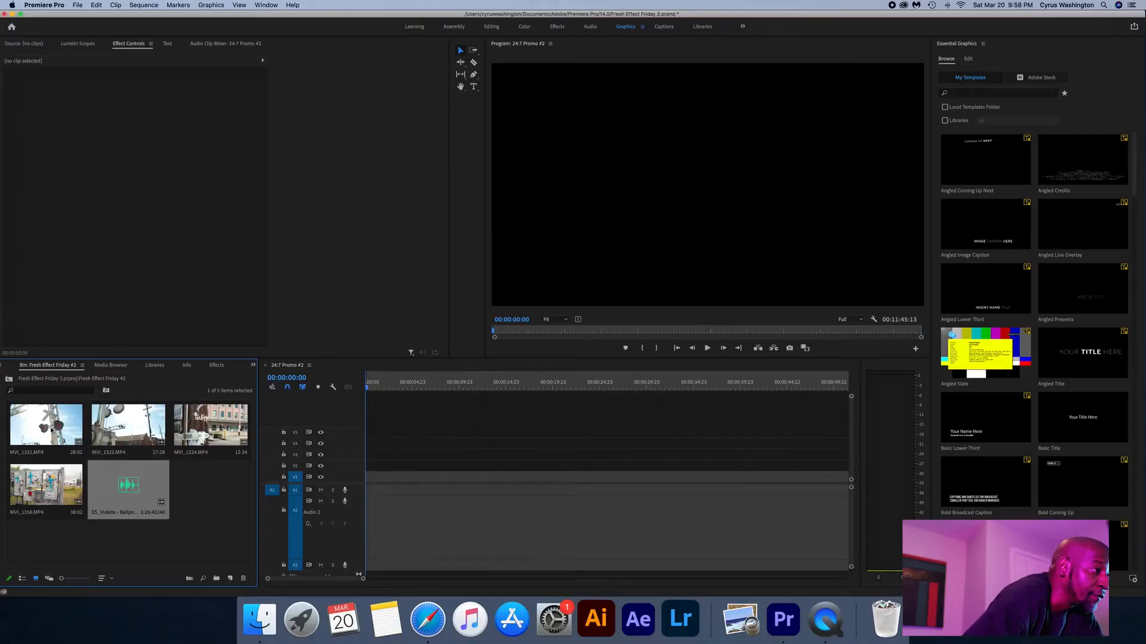
{"action": "double_click", "coordinate": [56, 435]}
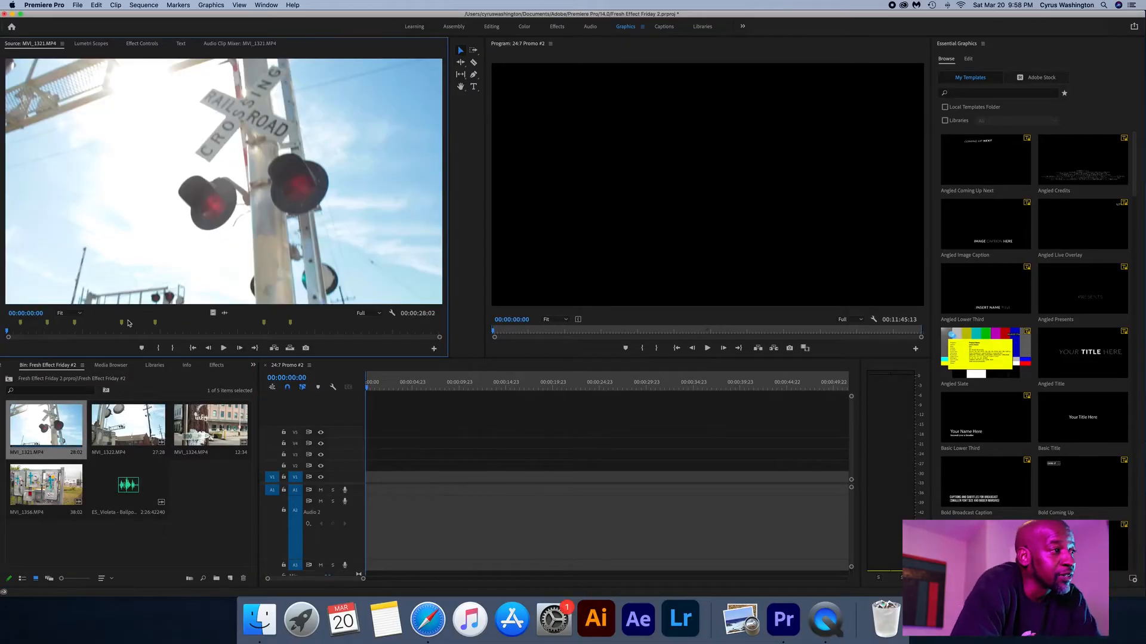
{"action": "left_click", "coordinate": [47, 326]}
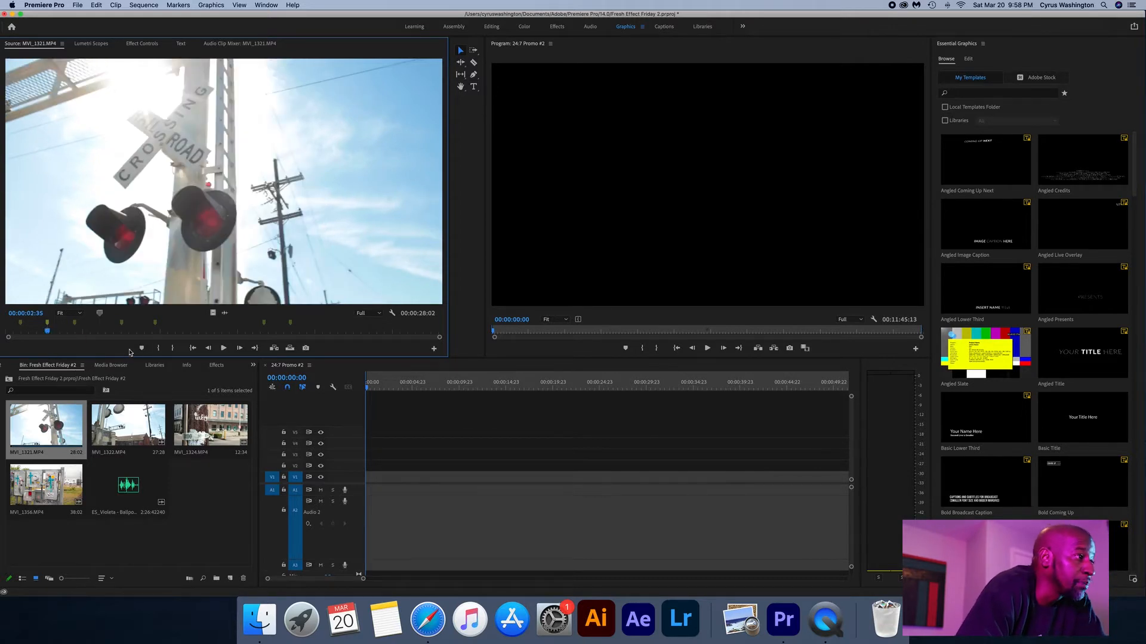
{"action": "left_click", "coordinate": [157, 349]}
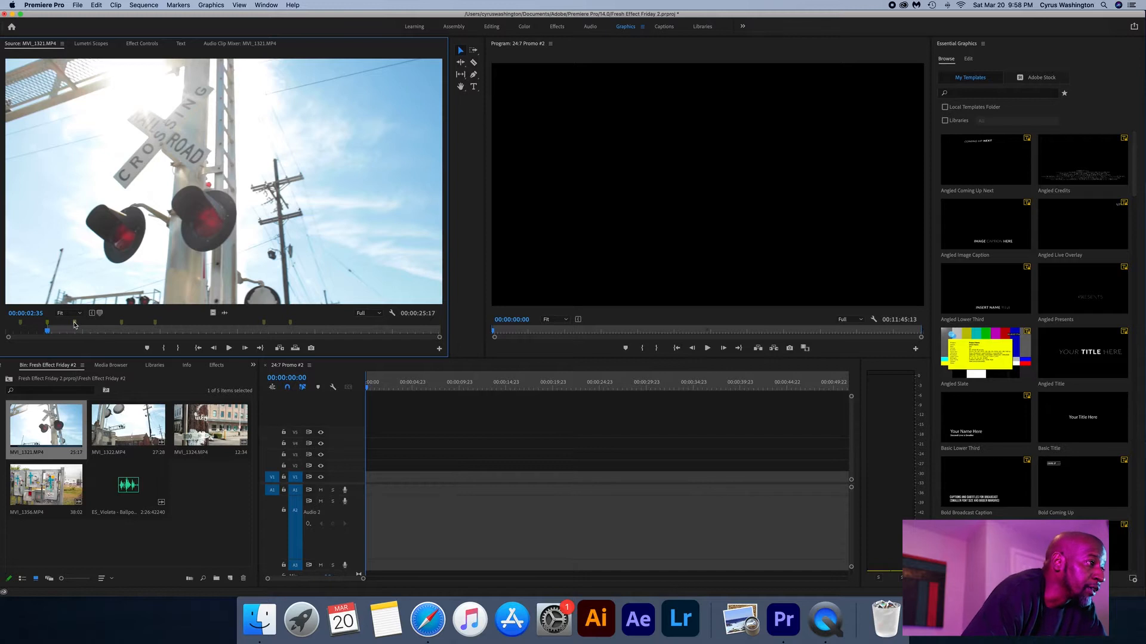
{"action": "left_click", "coordinate": [75, 326]}
{"action": "left_click", "coordinate": [179, 348]}
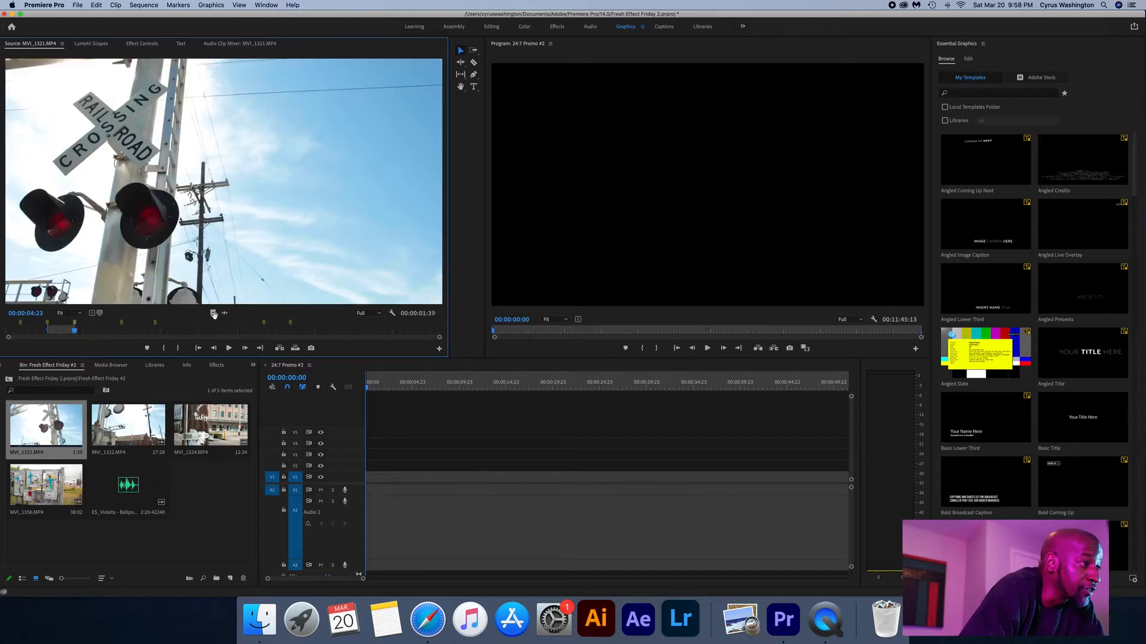
{"action": "left_click_drag", "start_coordinate": [371, 472], "coordinate": [370, 469]}
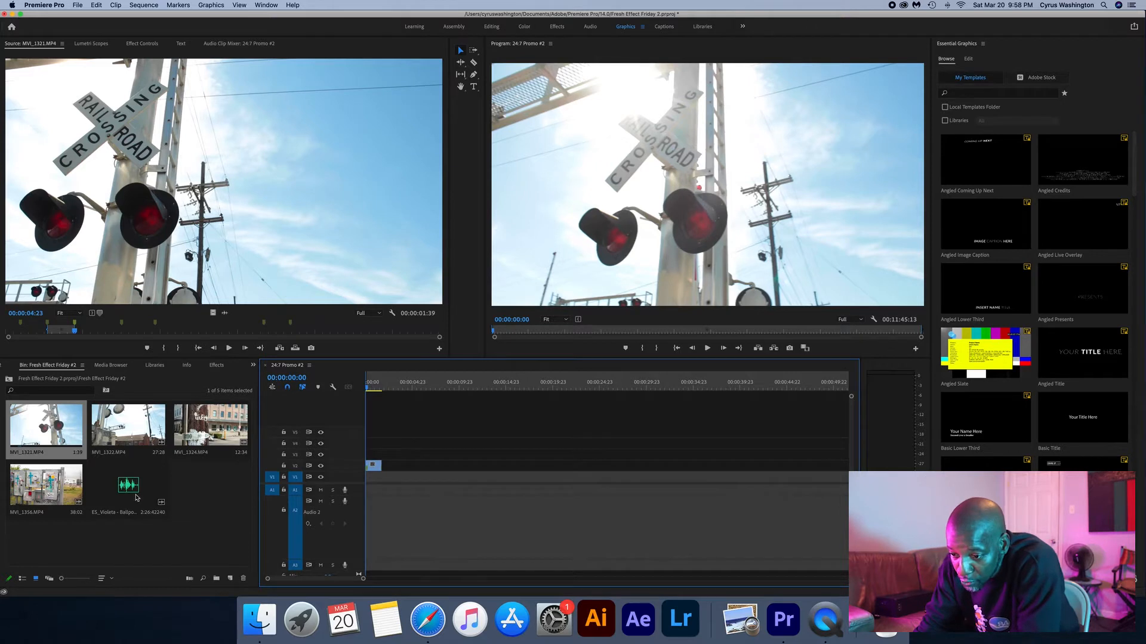
- Mark ES_Violeta - Ballpoint.mp3 from near its start to 00;02;05;22 and place it on A1 at the start of the sequence
{"action": "double_click", "coordinate": [134, 508]}
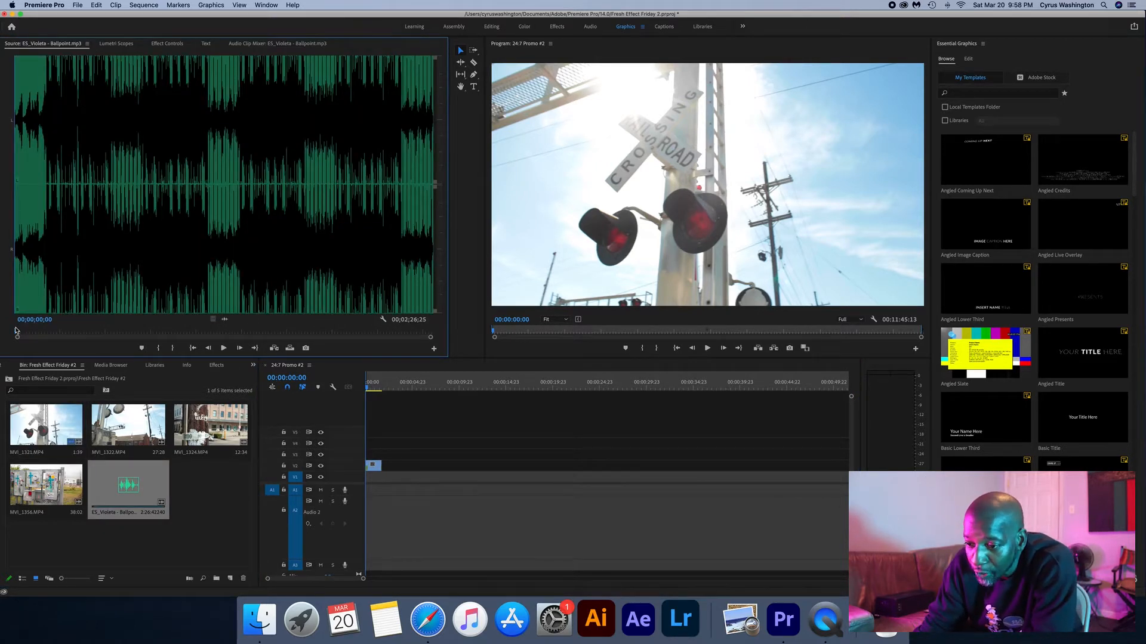
{"action": "left_click", "coordinate": [160, 349]}
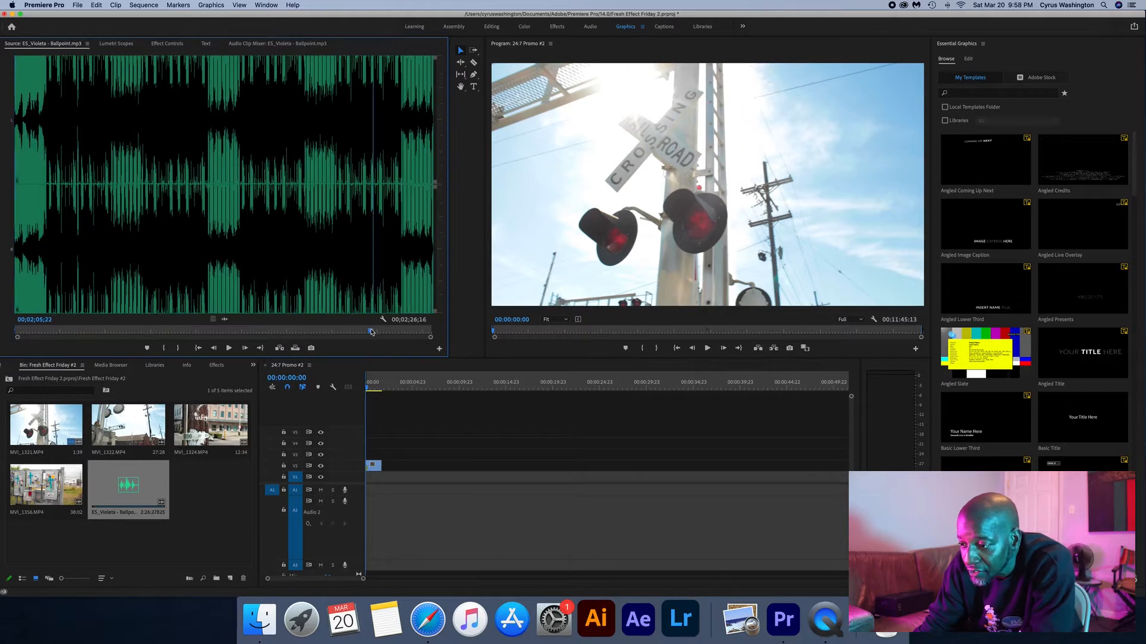
{"action": "left_click", "coordinate": [178, 348]}
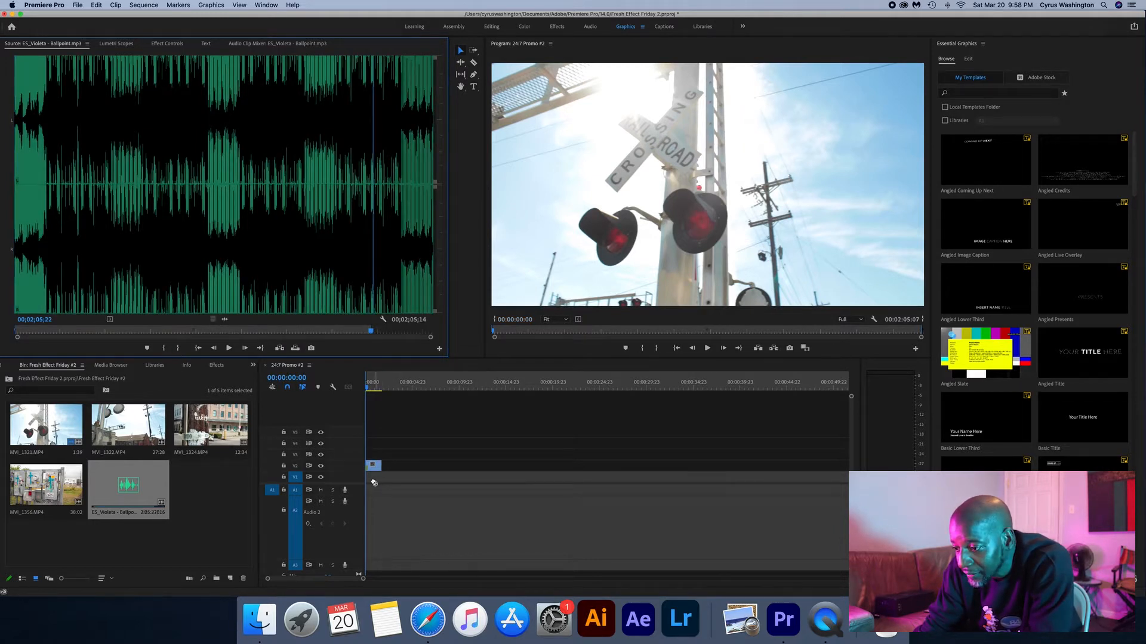
{"action": "left_click_drag", "start_coordinate": [378, 433], "coordinate": [397, 449]}
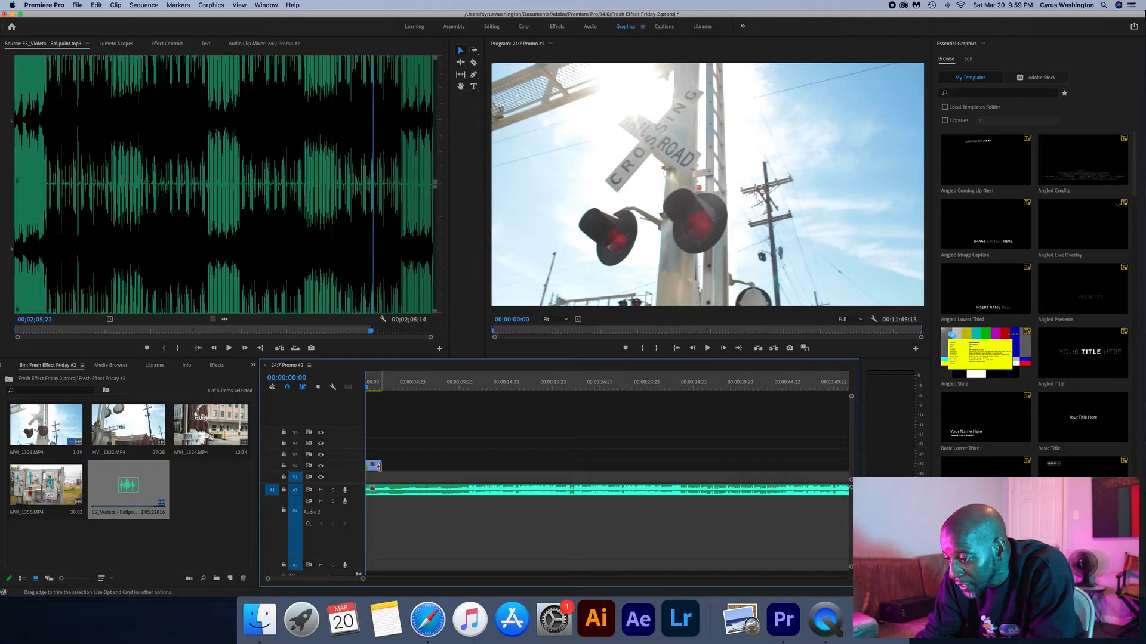
- Play the sequence from the start with the music, and extend the MVI_1321.MP4 clip to a duration of 00:00:22:08
{"action": "left_click_drag", "start_coordinate": [378, 466], "coordinate": [456, 463]}
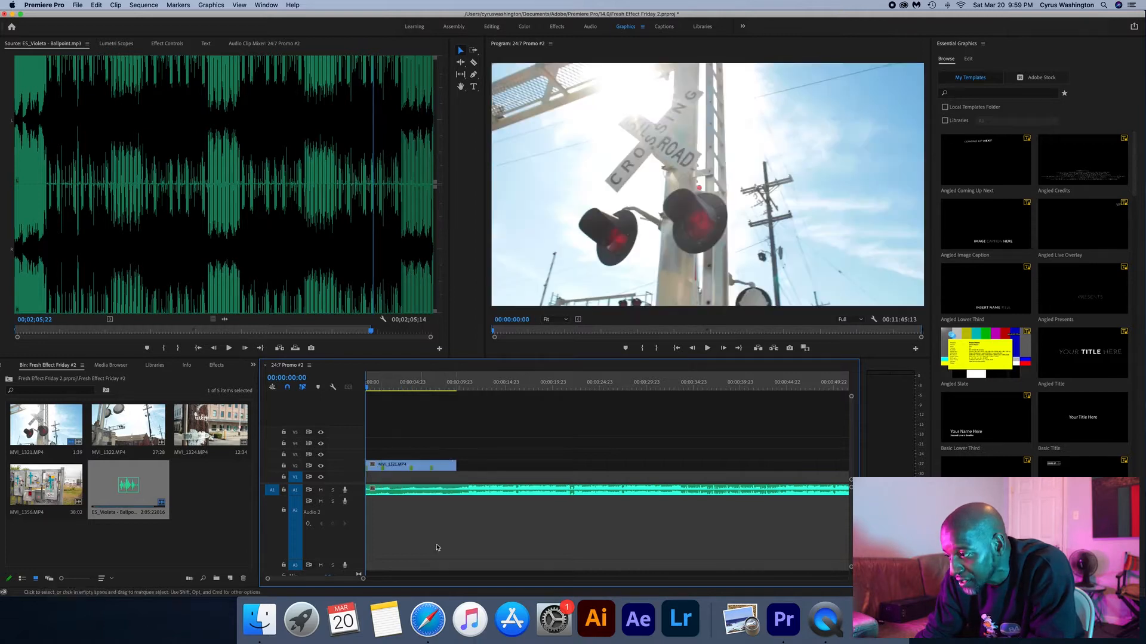
{"action": "left_click", "coordinate": [385, 386]}
{"action": "left_click_drag", "start_coordinate": [383, 389], "coordinate": [357, 389]}
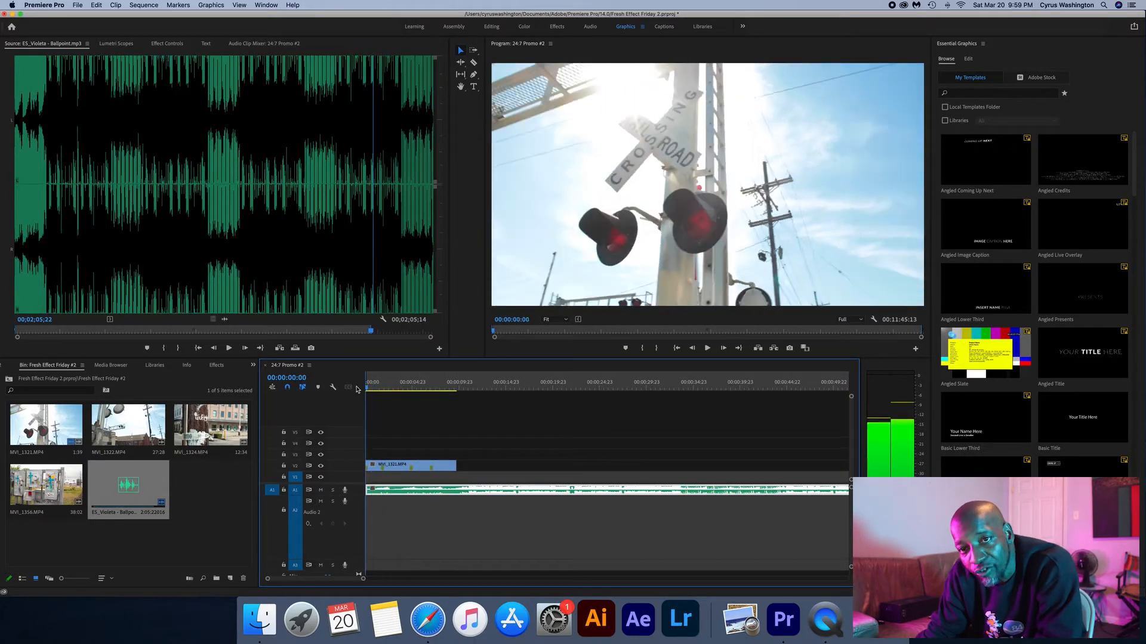
{"action": "key", "text": "space"}
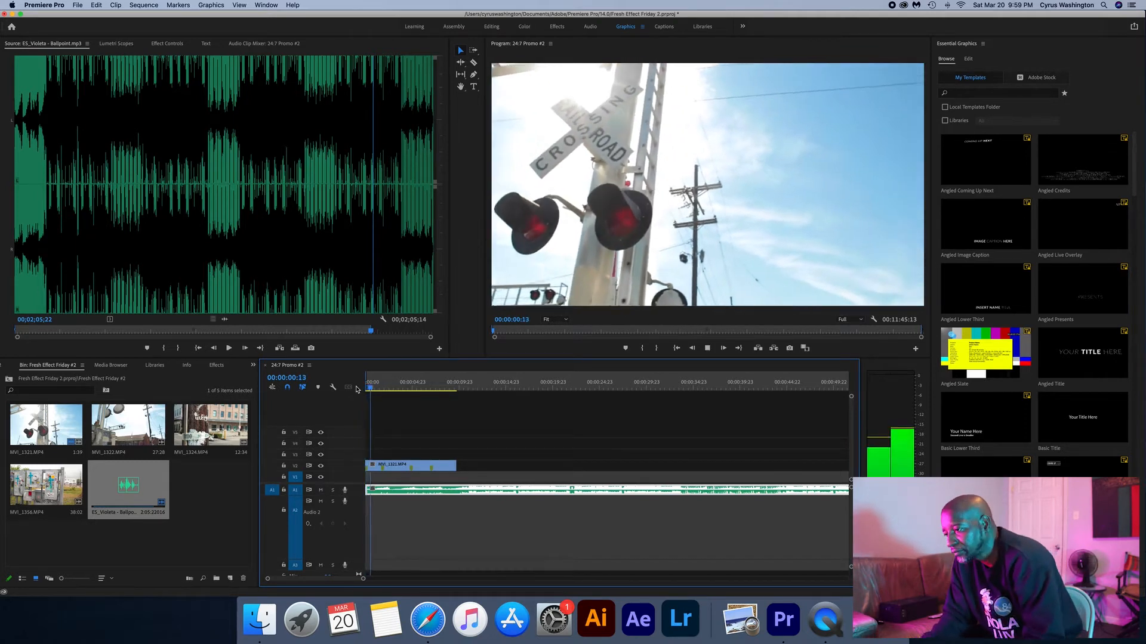
{"action": "key", "text": "XF86AudioRaiseVolume"}
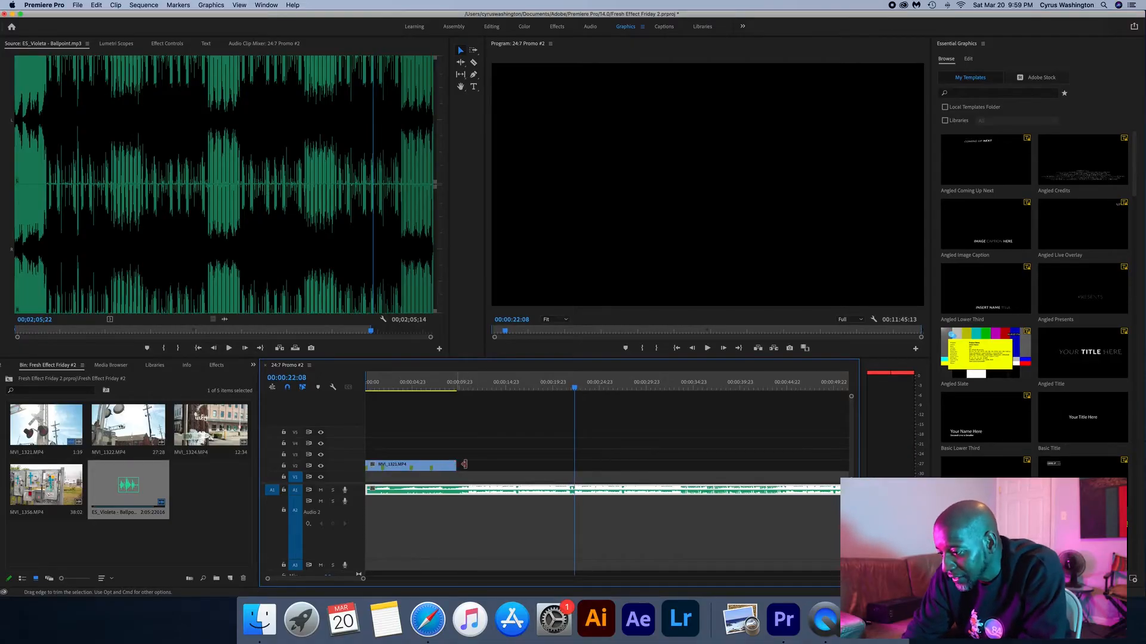
{"action": "left_click_drag", "start_coordinate": [464, 464], "coordinate": [499, 464]}
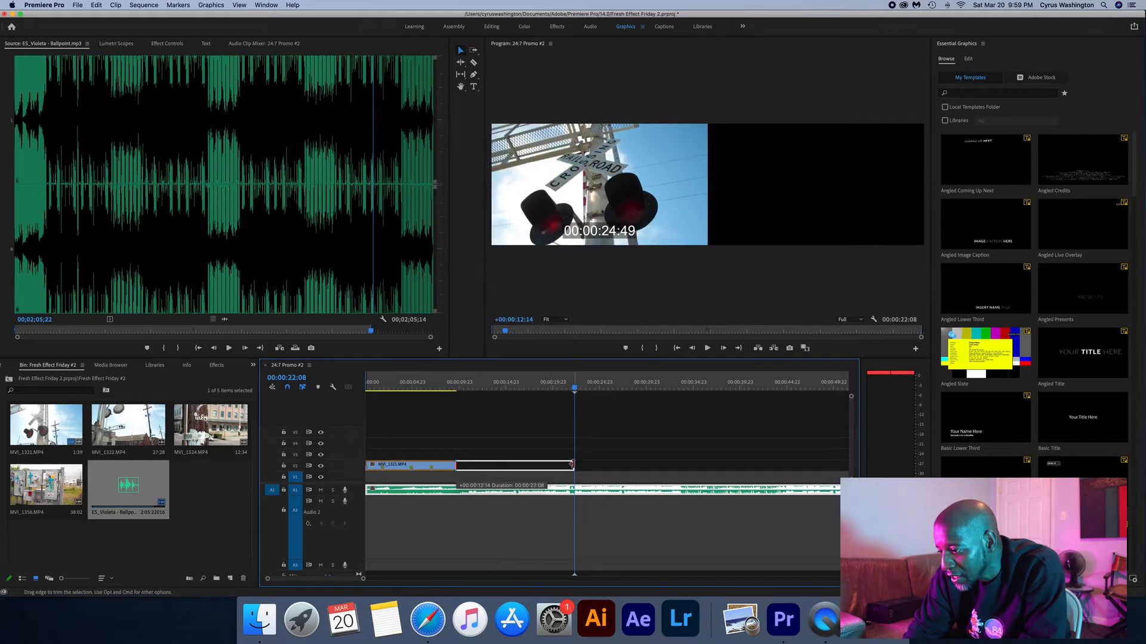
{"action": "left_click_drag", "start_coordinate": [557, 484], "coordinate": [561, 483]}
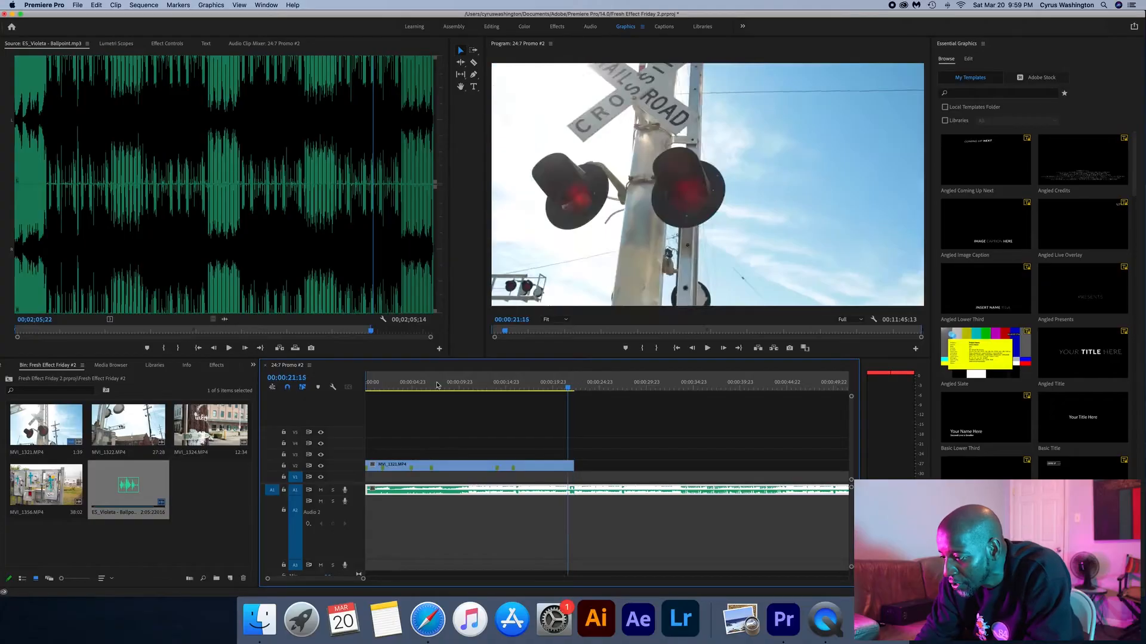
- Play the extended sequence from the start, and clear all markers from the MVI_1321.MP4 clip
{"action": "key", "text": "Home"}
{"action": "key", "text": "space"}
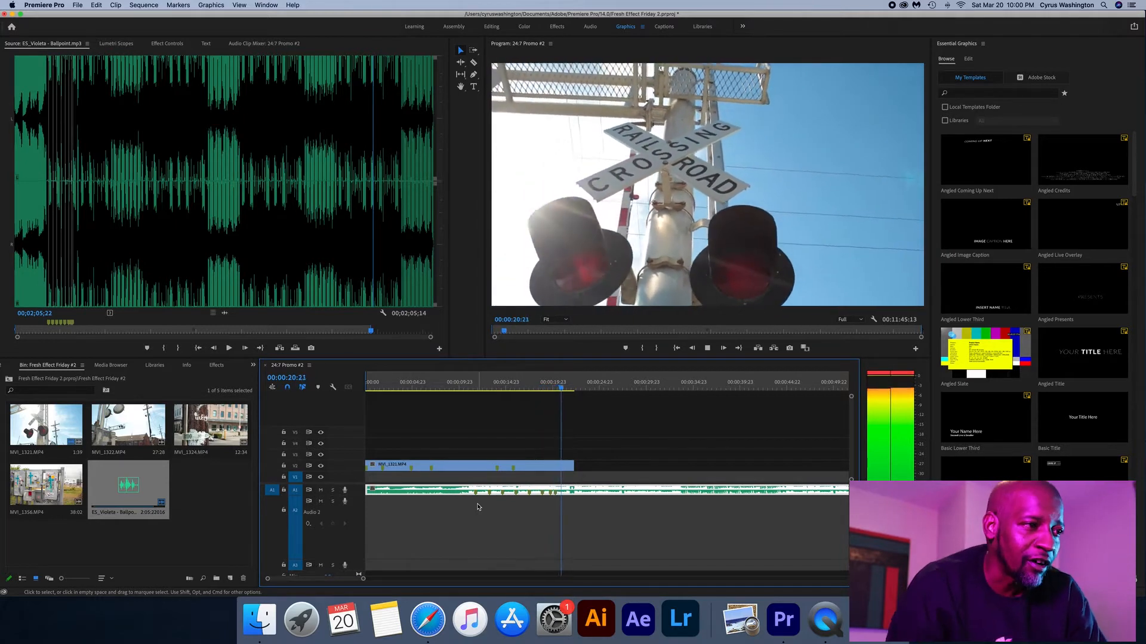
{"action": "key", "text": "space"}
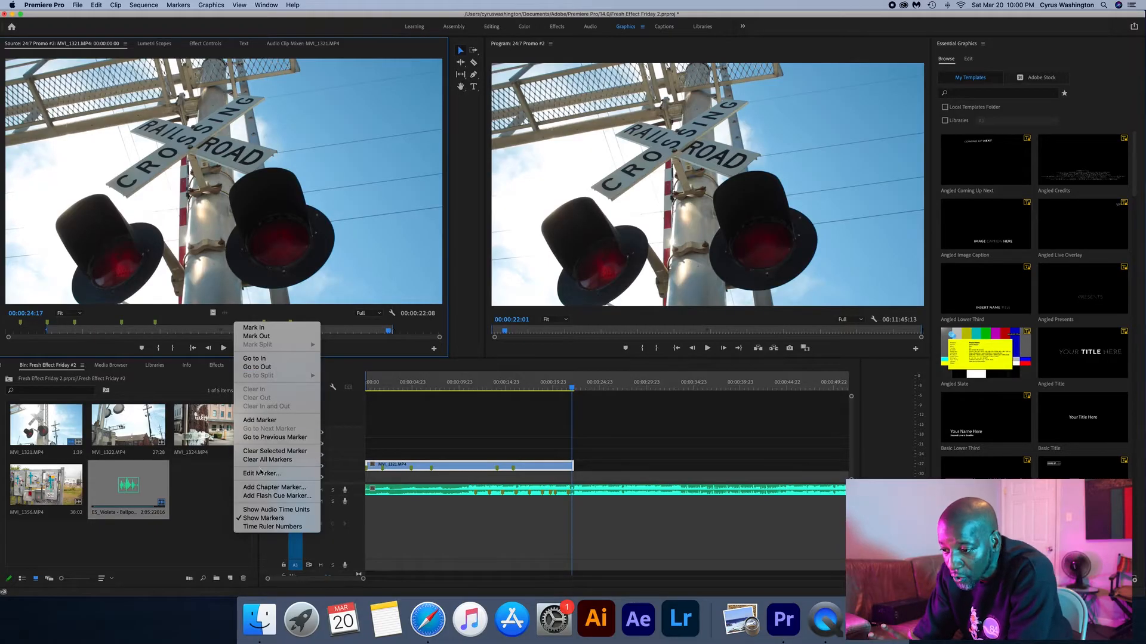
{"action": "left_click", "coordinate": [260, 462]}
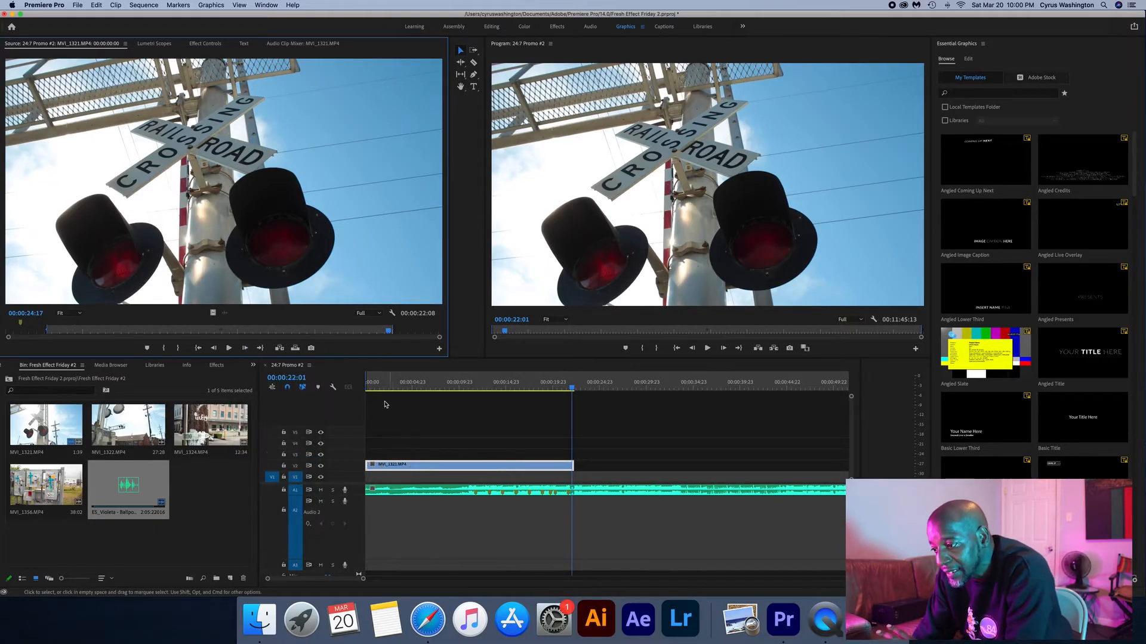
- Review the marked section of the music and duplicate the MVI_1321.MP4 clip onto the video track directly above it
{"action": "left_click", "coordinate": [484, 387]}
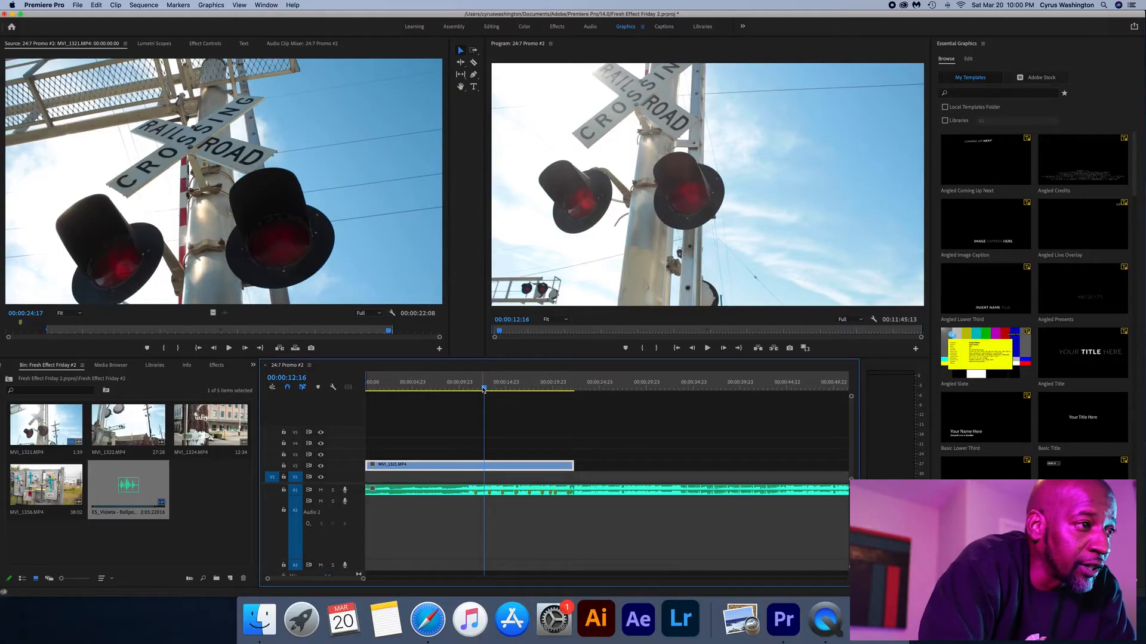
{"action": "left_click_drag", "start_coordinate": [380, 384], "coordinate": [561, 383]}
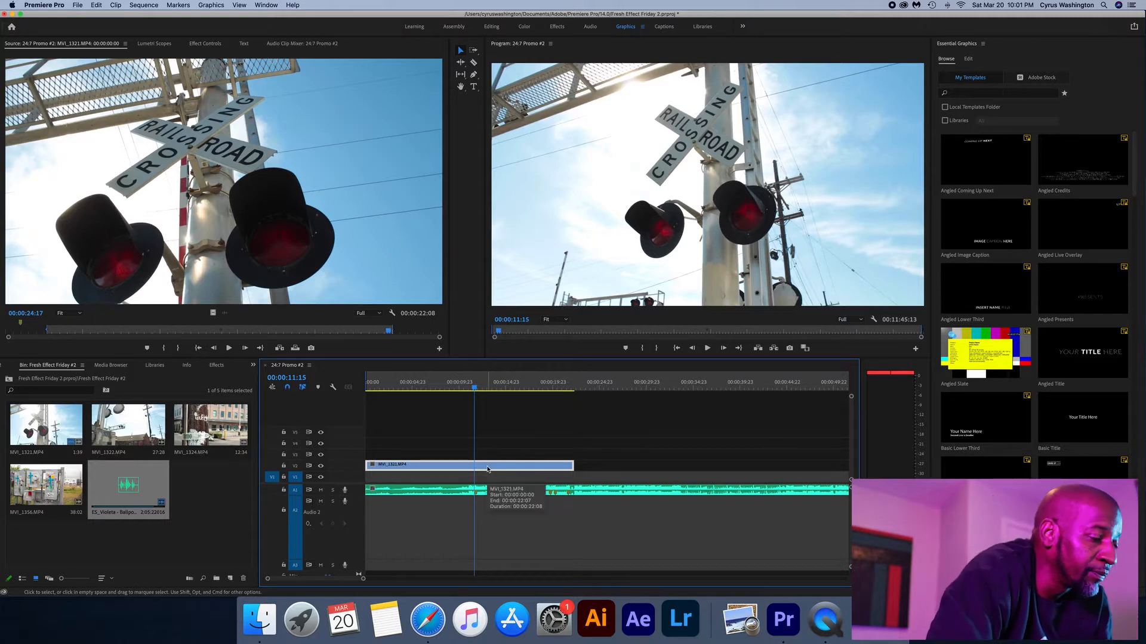
{"action": "left_click_drag", "start_coordinate": [488, 469], "coordinate": [494, 458]}
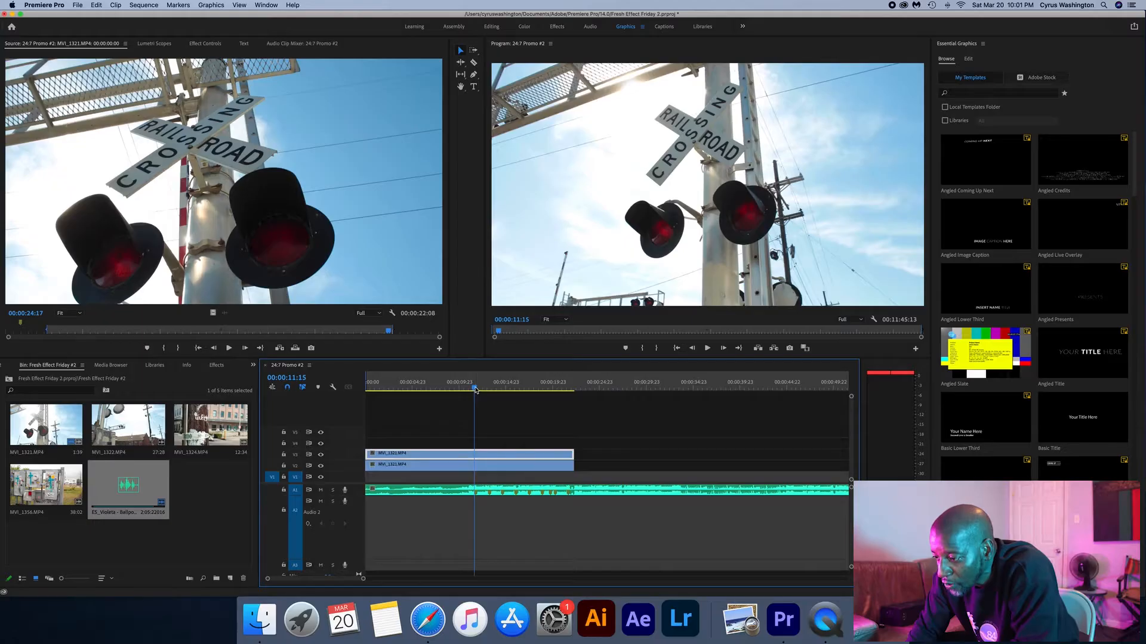
- At 00:00:11:19, draw a triangular opacity mask over the upper clip's lower-right diagonal half and scale that clip to about 200%
{"action": "left_click_drag", "start_coordinate": [475, 390], "coordinate": [476, 389]}
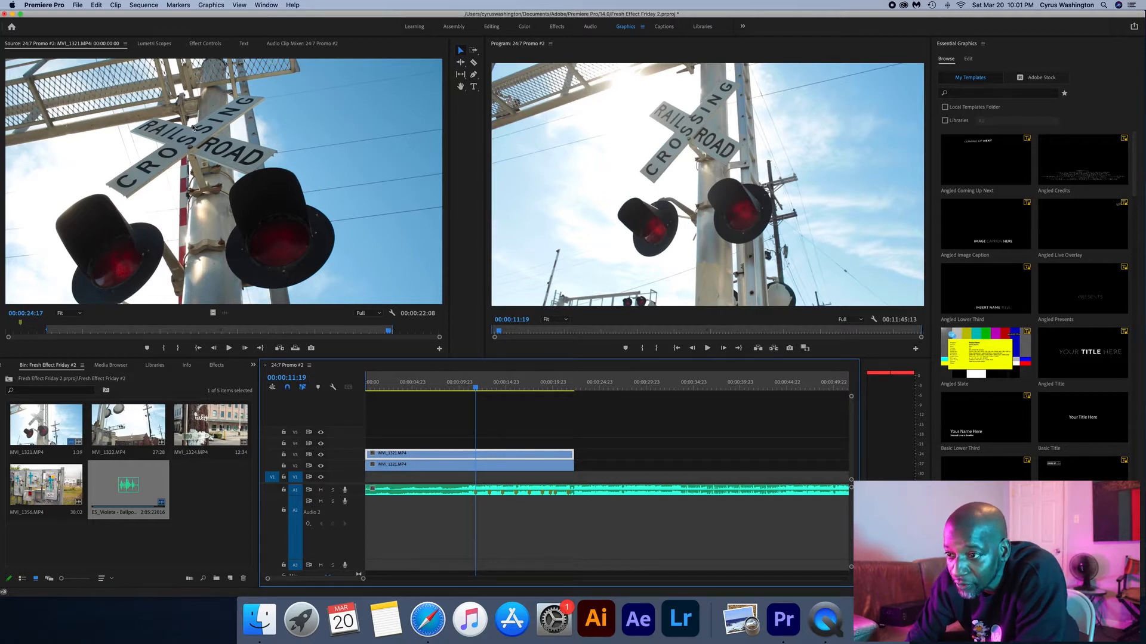
{"action": "left_click", "coordinate": [205, 43]}
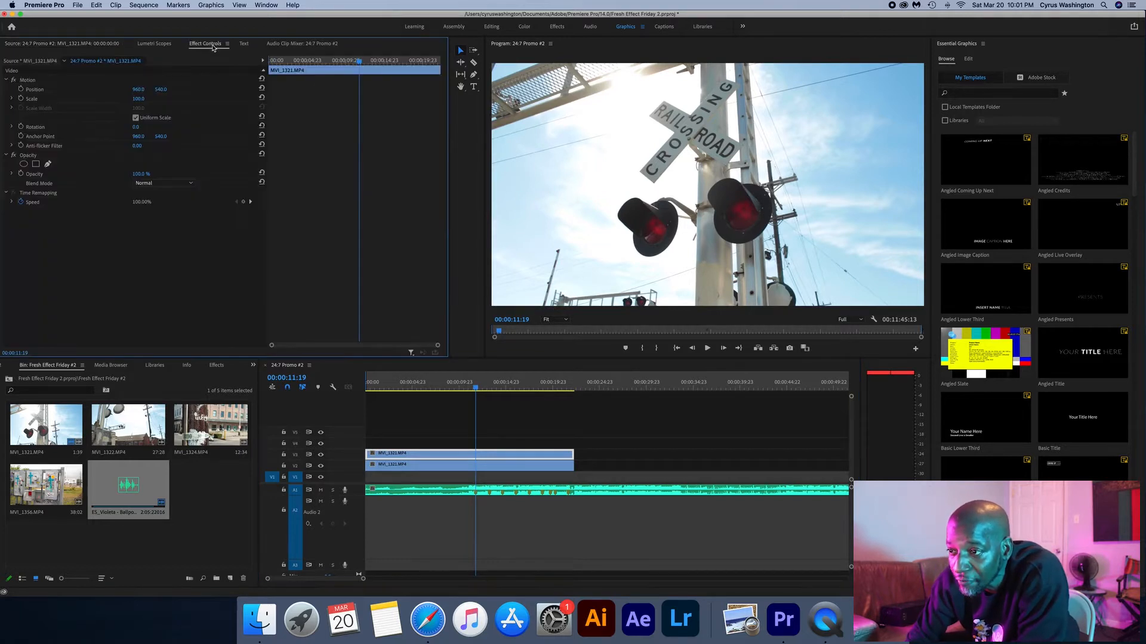
{"action": "left_click", "coordinate": [47, 165]}
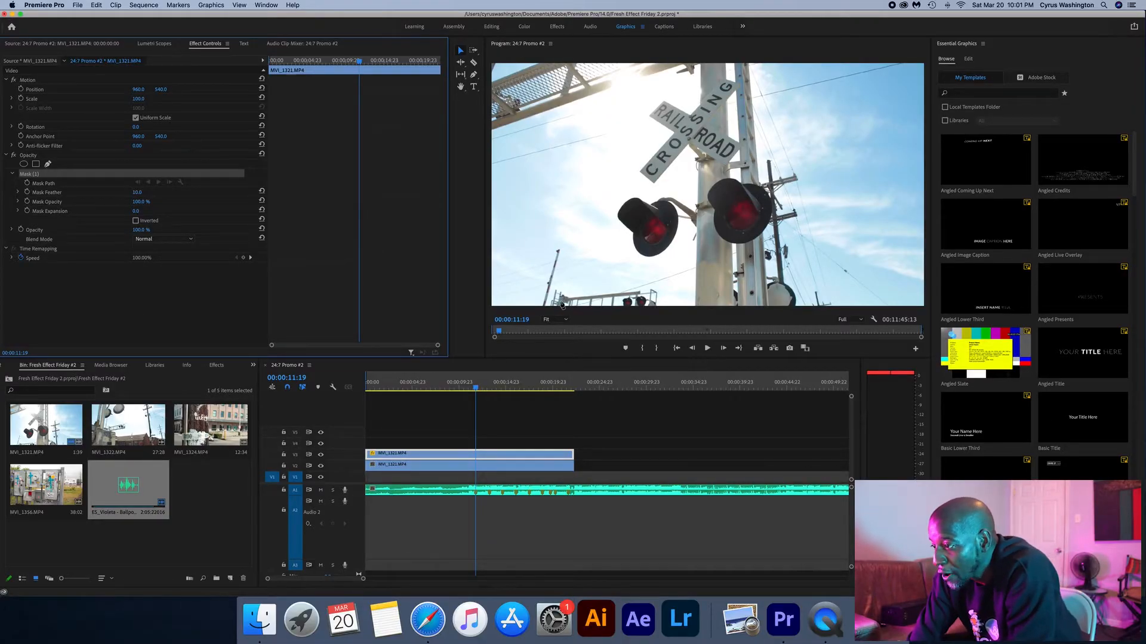
{"action": "left_click", "coordinate": [566, 322]}
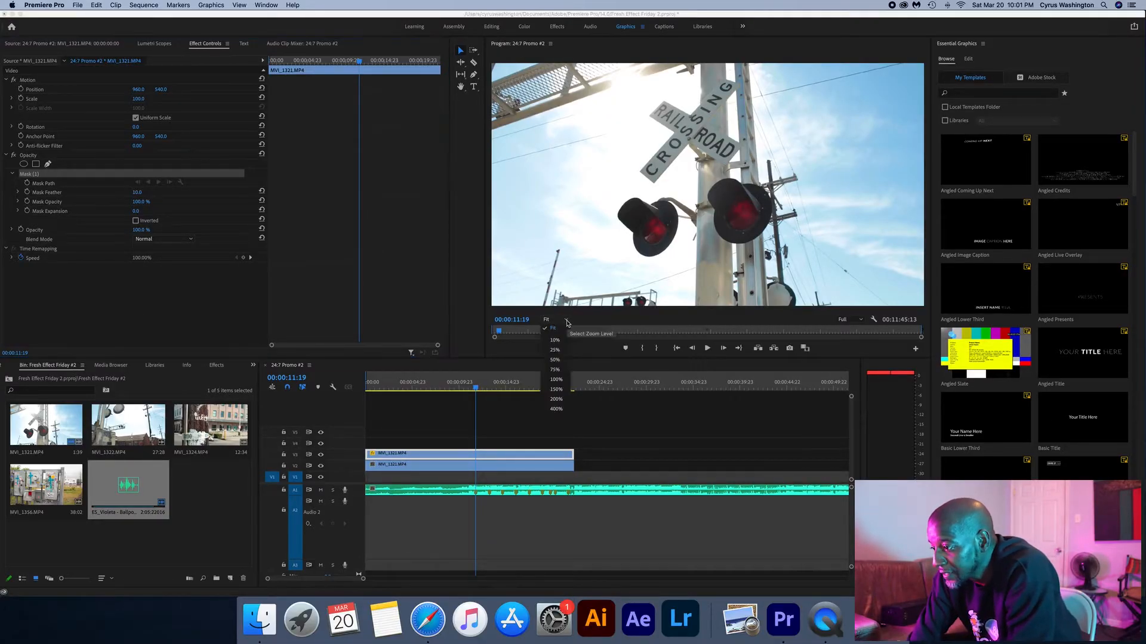
{"action": "left_click", "coordinate": [553, 370]}
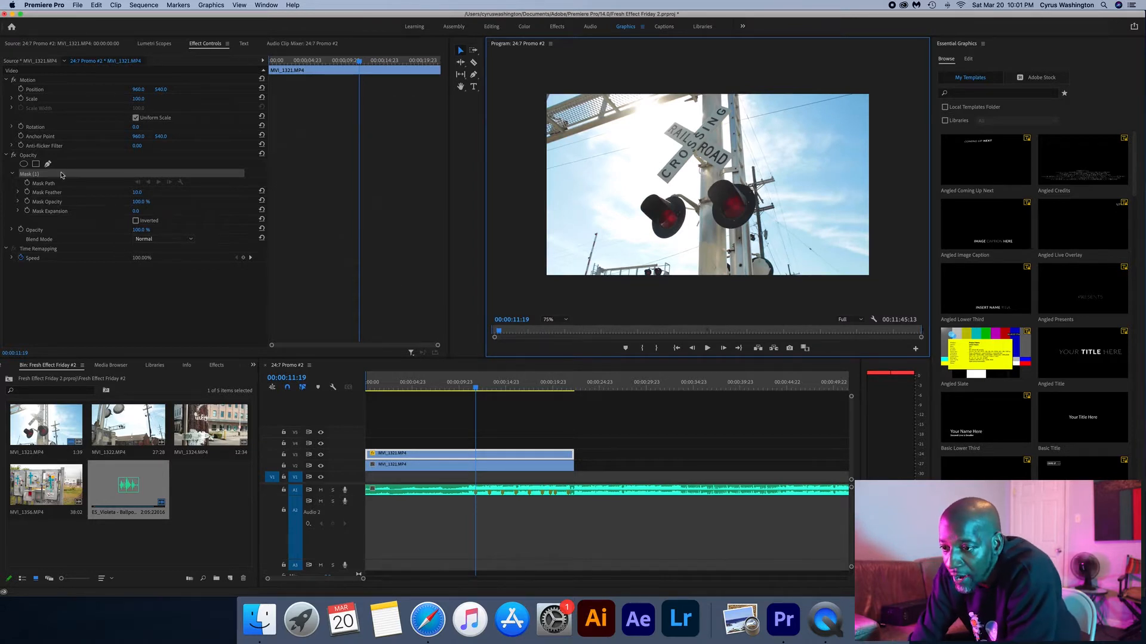
{"action": "left_click", "coordinate": [142, 267]}
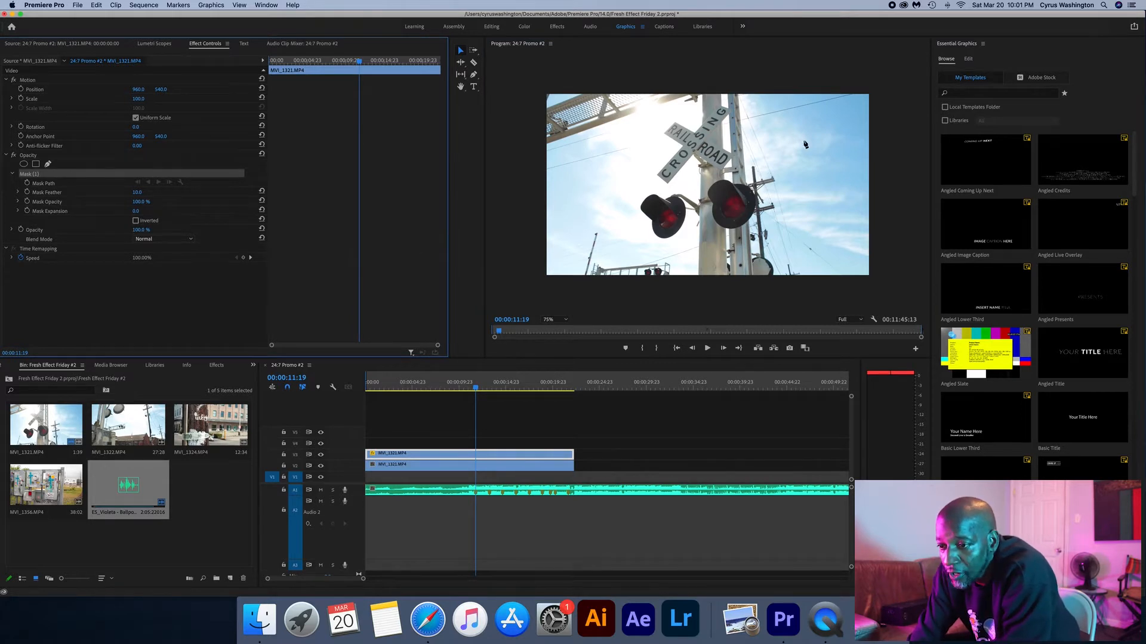
{"action": "left_click", "coordinate": [884, 80]}
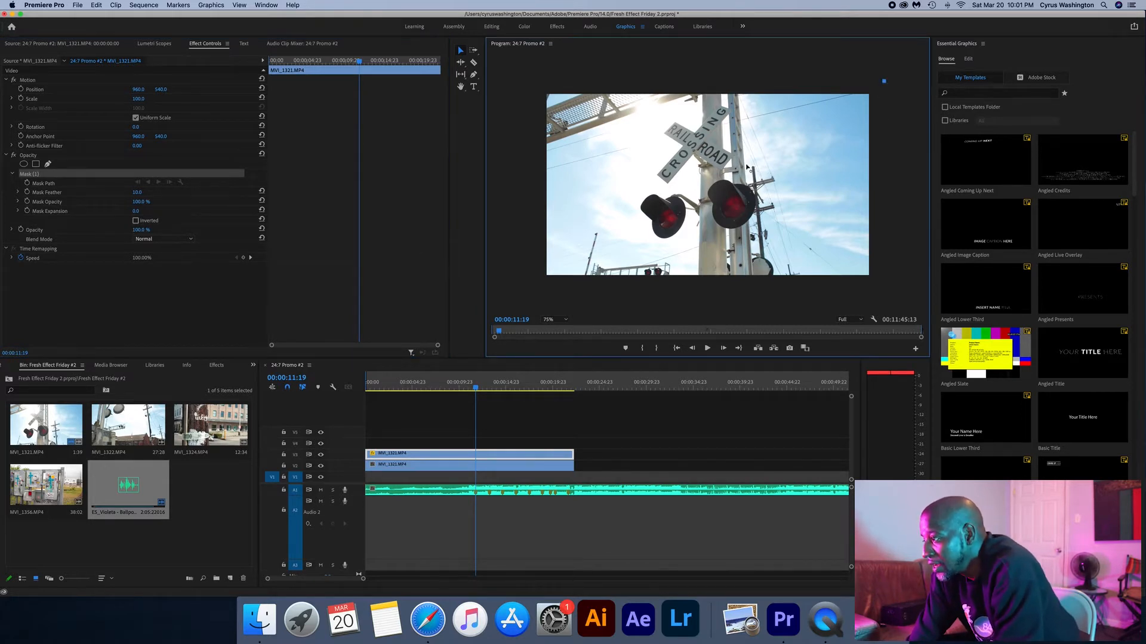
{"action": "left_click", "coordinate": [531, 289]}
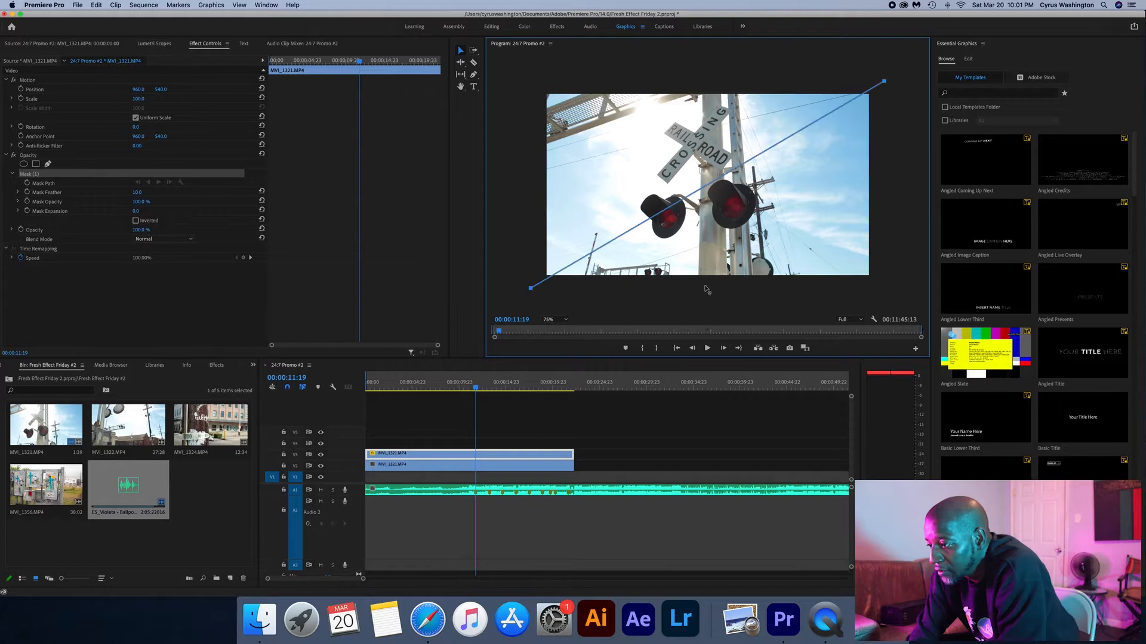
{"action": "left_click", "coordinate": [896, 286]}
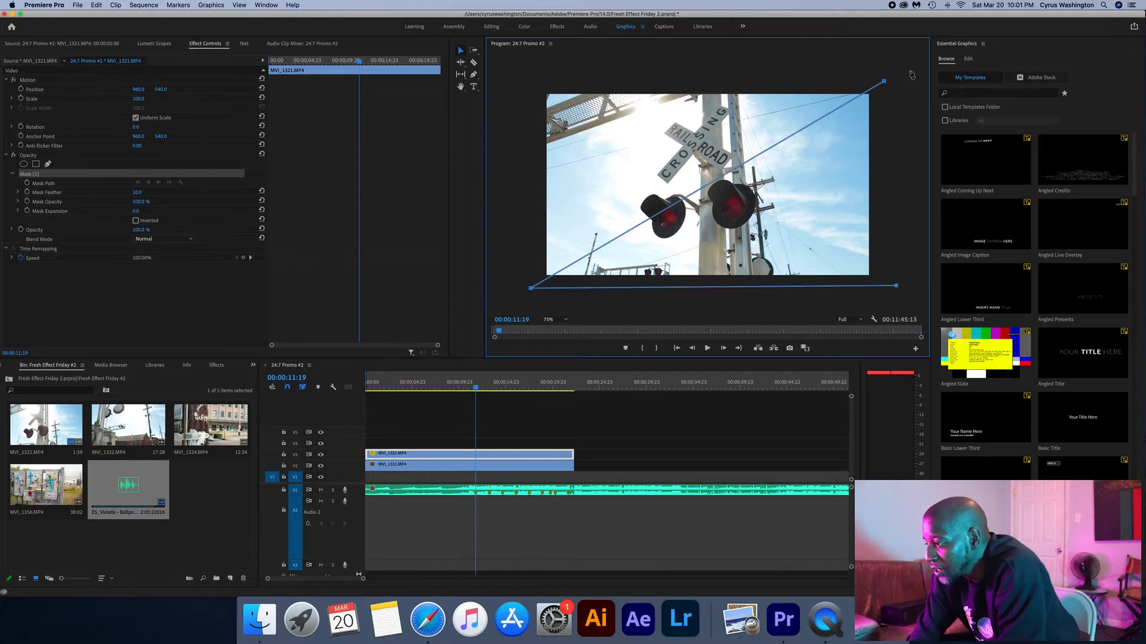
{"action": "left_click", "coordinate": [884, 81]}
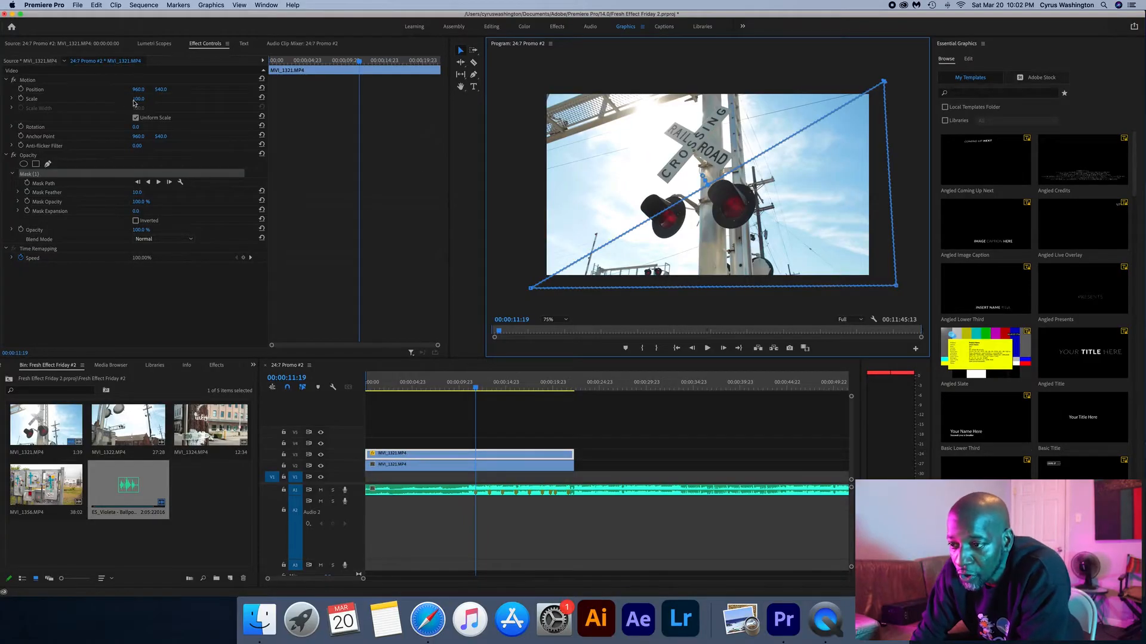
{"action": "left_click_drag", "start_coordinate": [135, 99], "coordinate": [247, 99]}
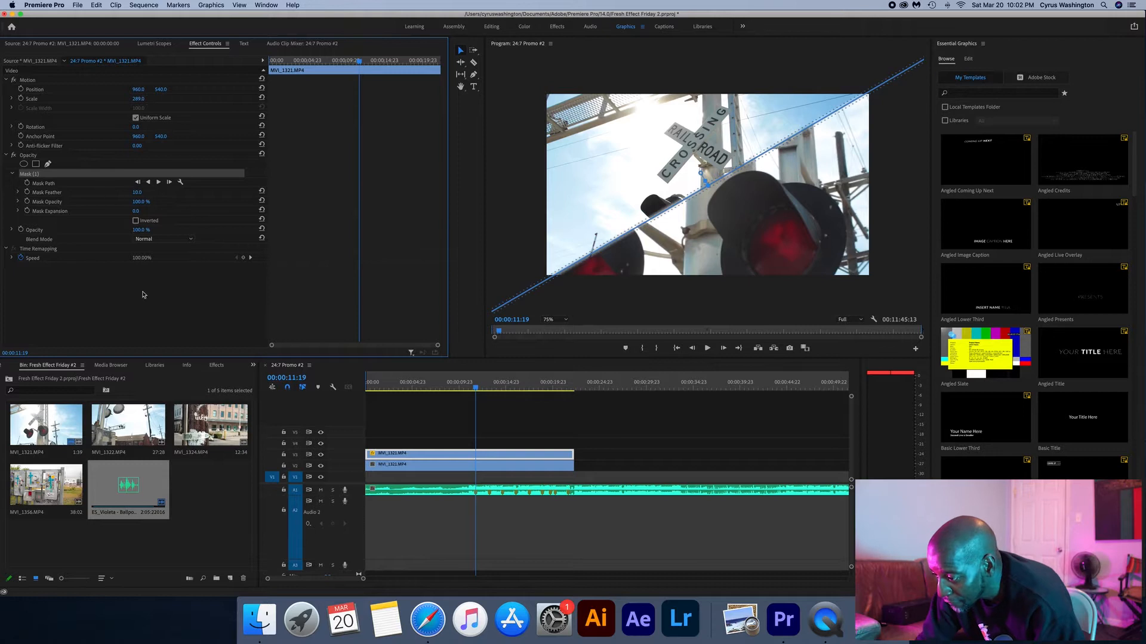
- Split the masked upper clip at 00:00:11:19 with the Razor tool and select the part after the cut
{"action": "key", "text": "c"}
{"action": "left_click", "coordinate": [478, 454]}
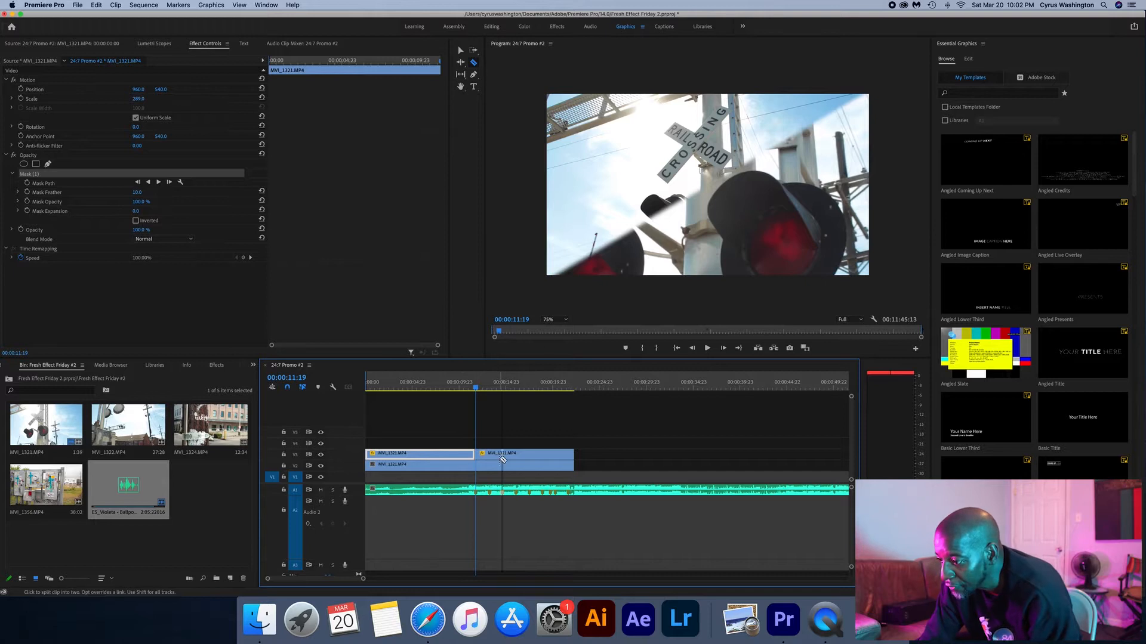
{"action": "key", "text": "v"}
{"action": "left_click", "coordinate": [499, 459]}
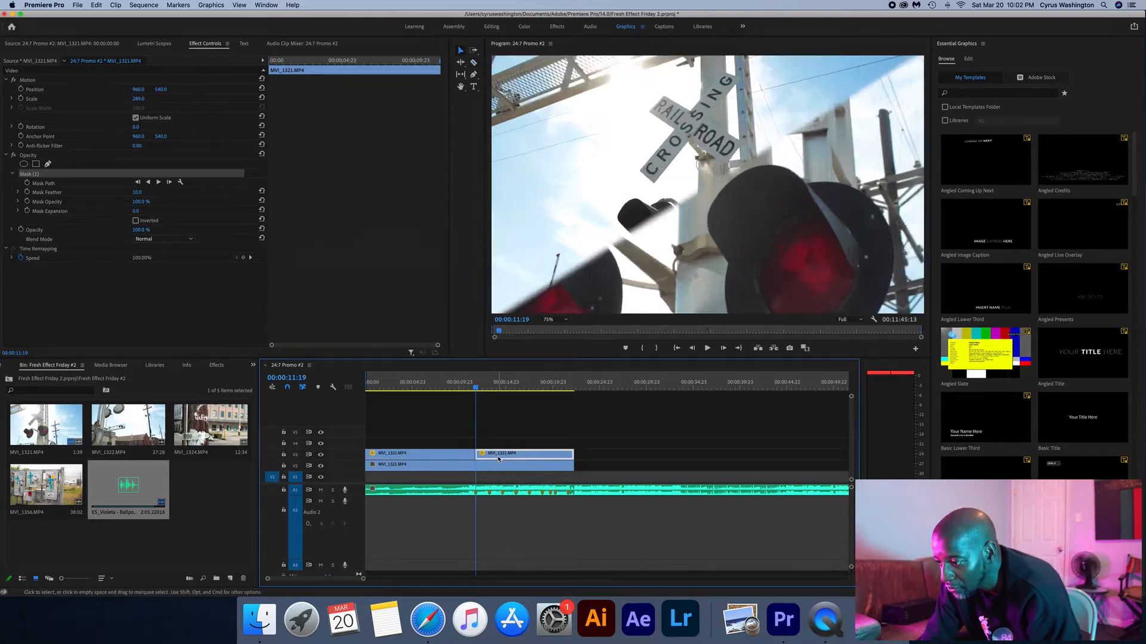
- Set the mask feather to 0 on the upper clip after the cut and trim that clip's end to 00:00:12:00
{"action": "left_click", "coordinate": [65, 185]}
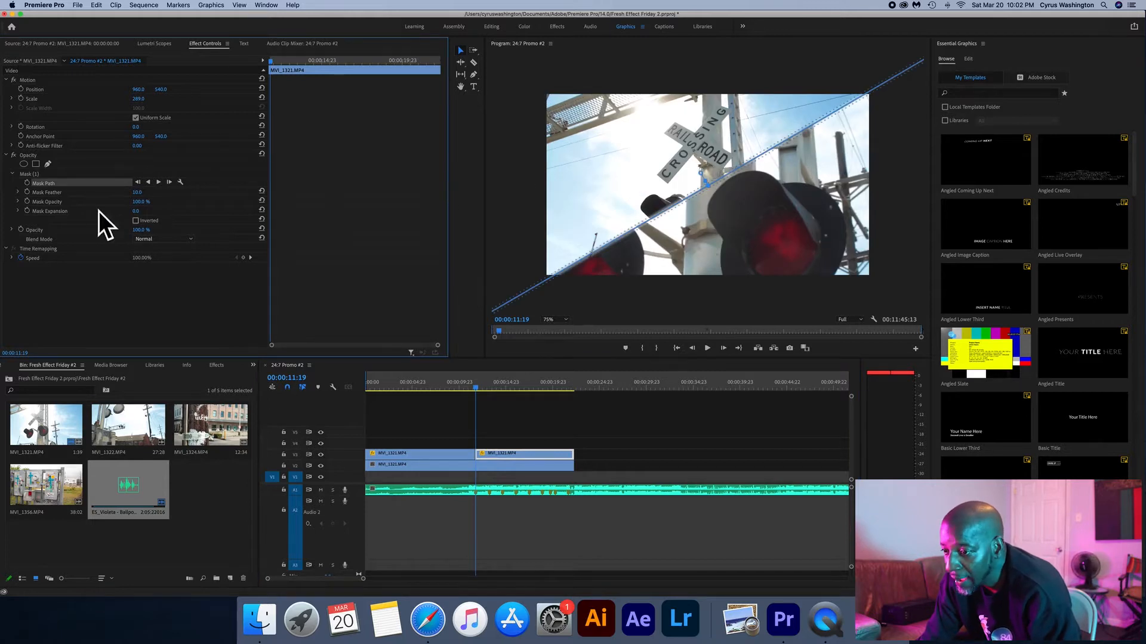
{"action": "left_click_drag", "start_coordinate": [139, 194], "coordinate": [128, 194]}
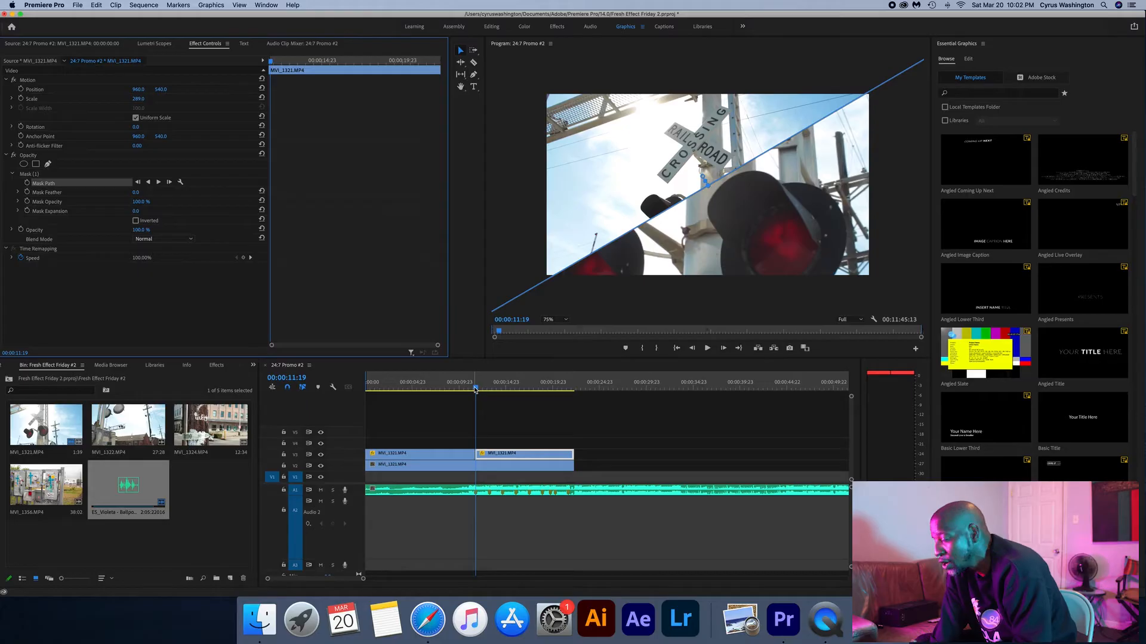
{"action": "key", "text": "space"}
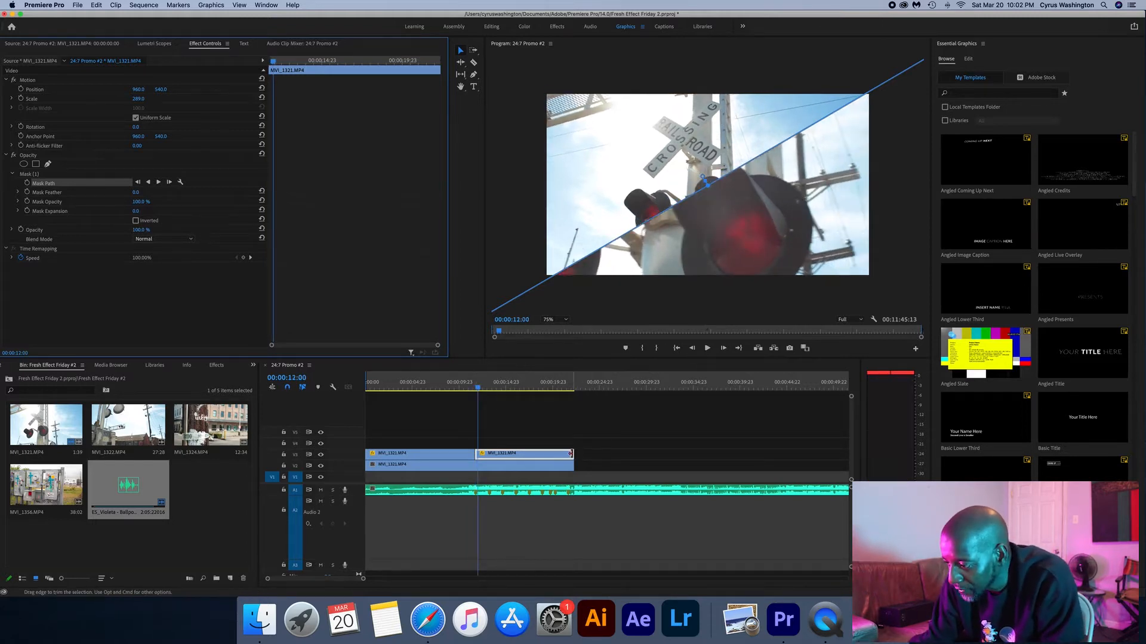
{"action": "left_click_drag", "start_coordinate": [543, 451], "coordinate": [475, 460]}
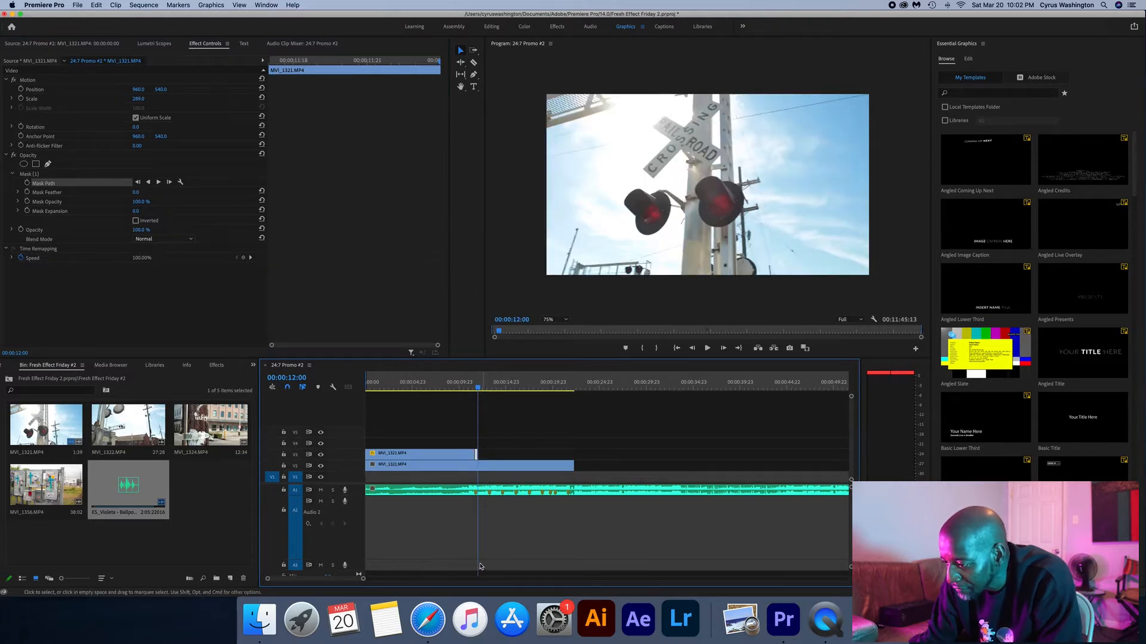
- Delete the long masked segment of the upper clip that lies before the 00:00:11:19 cut
{"action": "left_click_drag", "start_coordinate": [364, 580], "coordinate": [337, 580]}
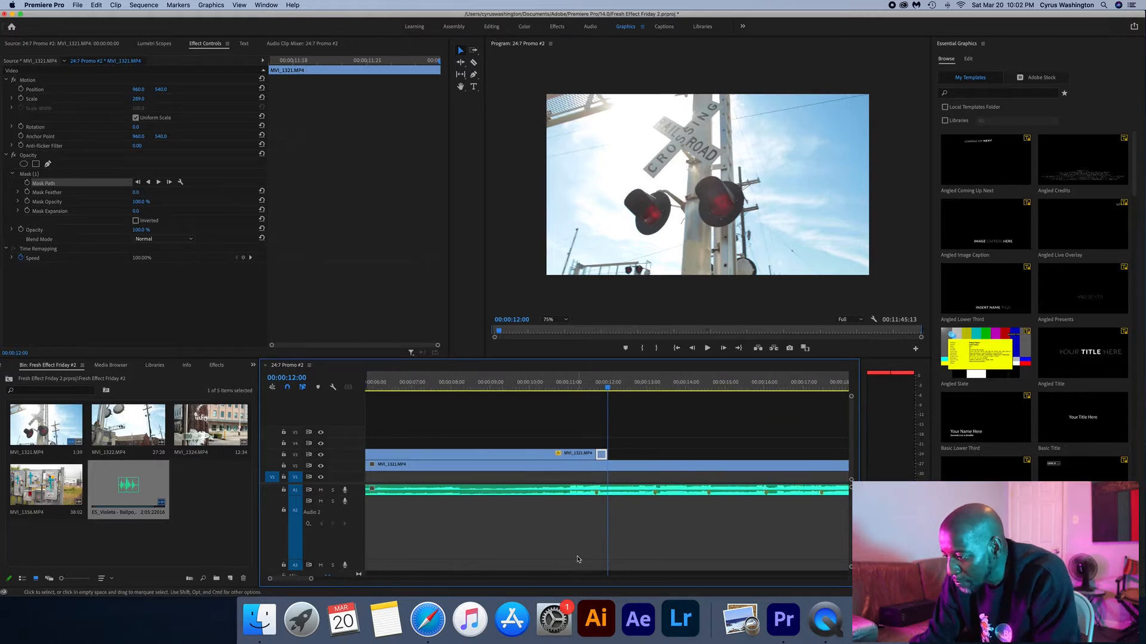
{"action": "left_click", "coordinate": [658, 388]}
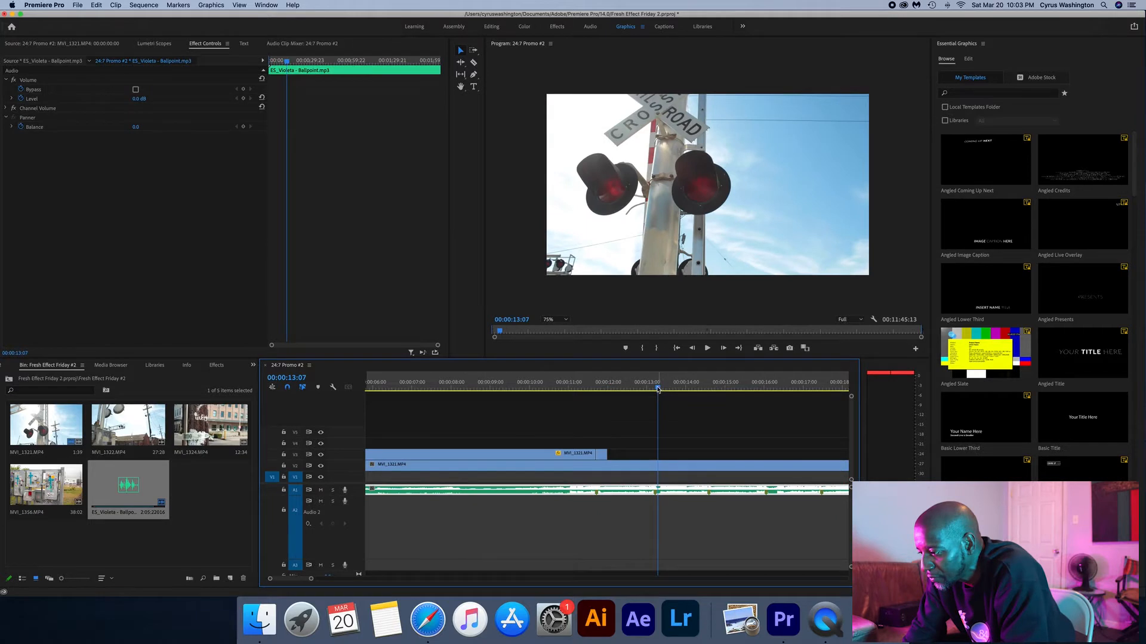
{"action": "left_click_drag", "start_coordinate": [657, 388], "coordinate": [655, 388]}
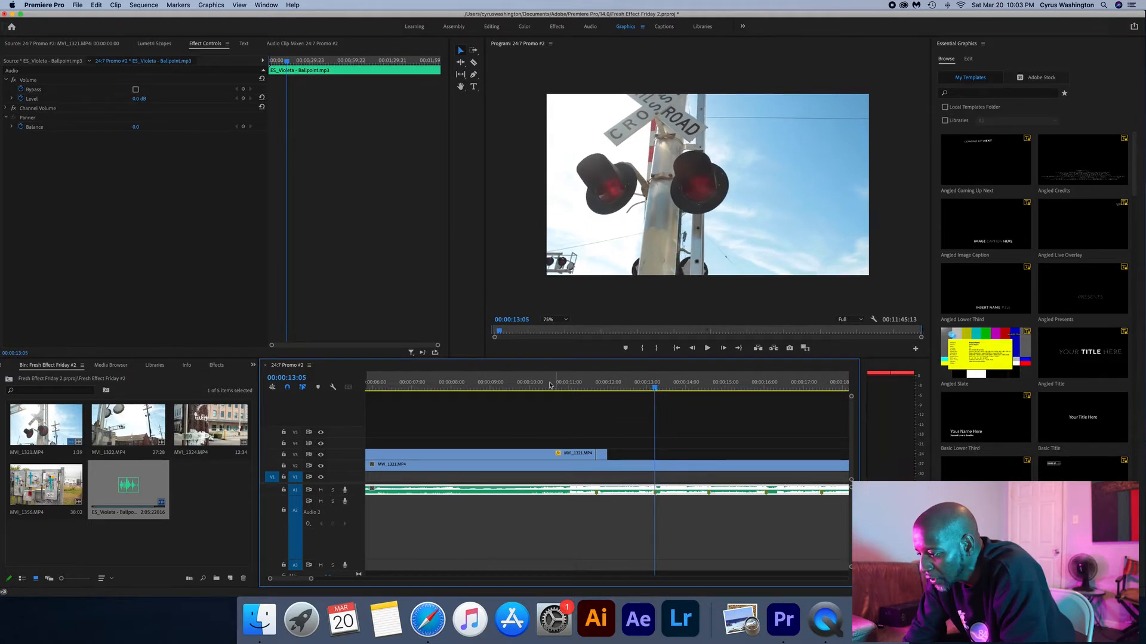
{"action": "left_click", "coordinate": [545, 455]}
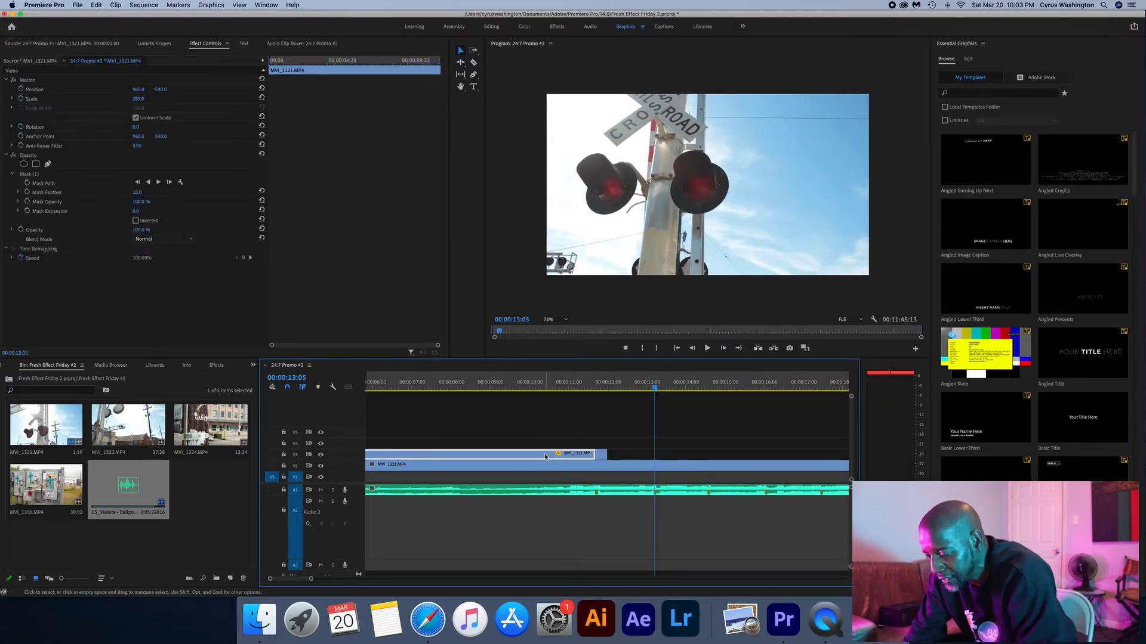
{"action": "key", "text": "Delete"}
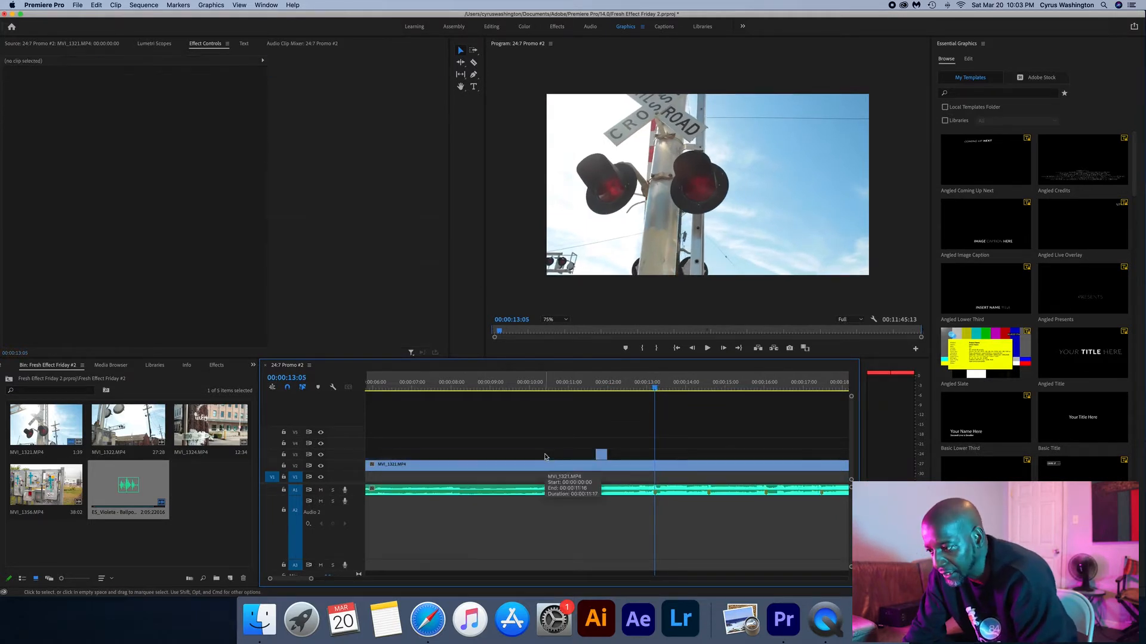
- Split the lower MVI_1321.MP4 clip at 00:00:13:05 and duplicate the part after the cut onto the video track directly above
{"action": "left_click", "coordinate": [600, 387]}
{"action": "left_click", "coordinate": [655, 388]}
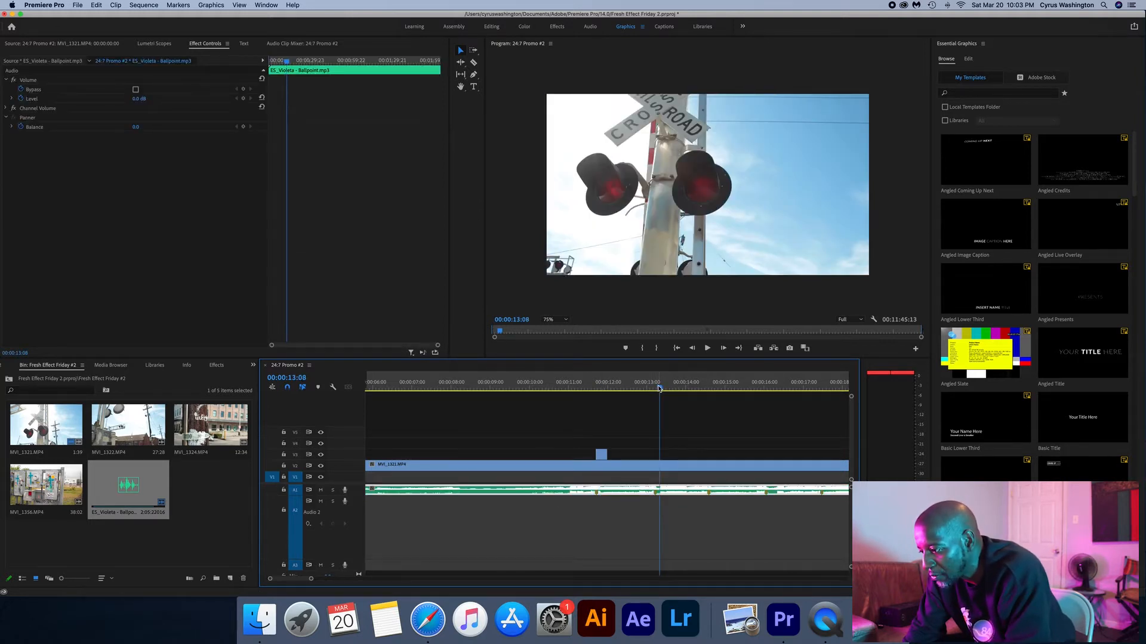
{"action": "left_click_drag", "start_coordinate": [659, 389], "coordinate": [654, 387]}
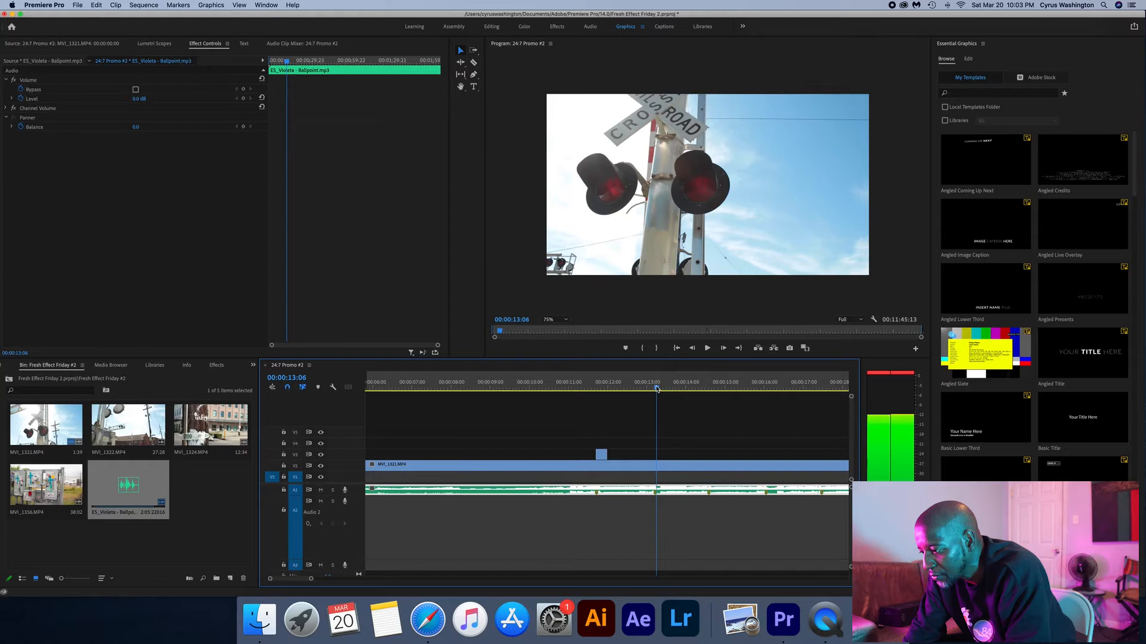
{"action": "key", "text": "c"}
{"action": "left_click", "coordinate": [656, 465]}
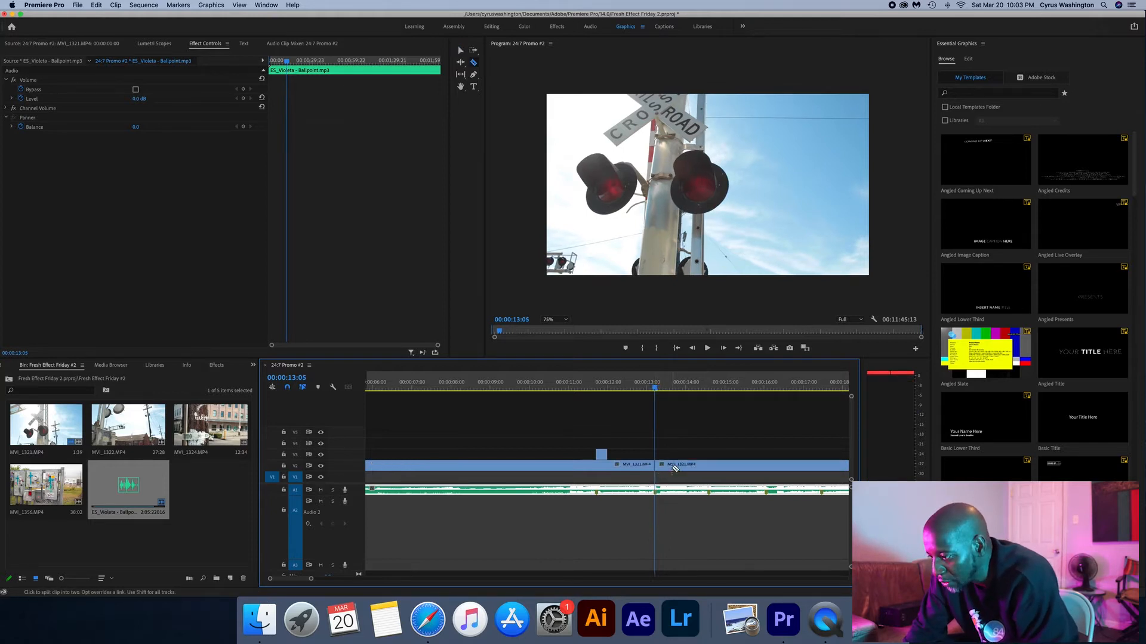
{"action": "key", "text": "v"}
{"action": "left_click", "coordinate": [682, 467]}
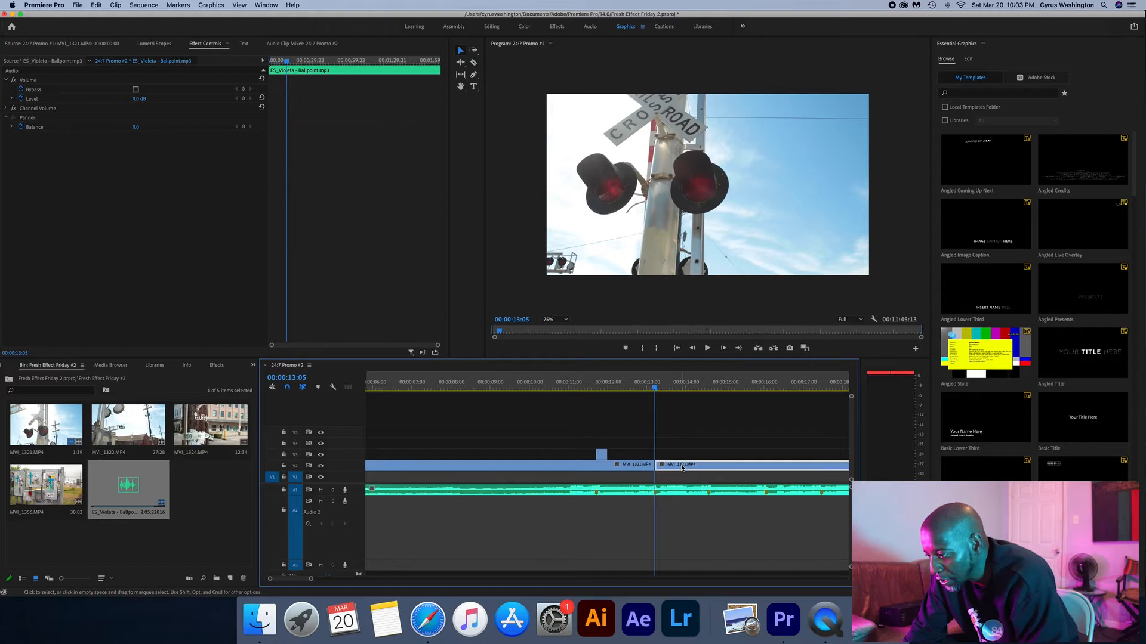
{"action": "left_click_drag", "start_coordinate": [682, 467], "coordinate": [683, 460]}
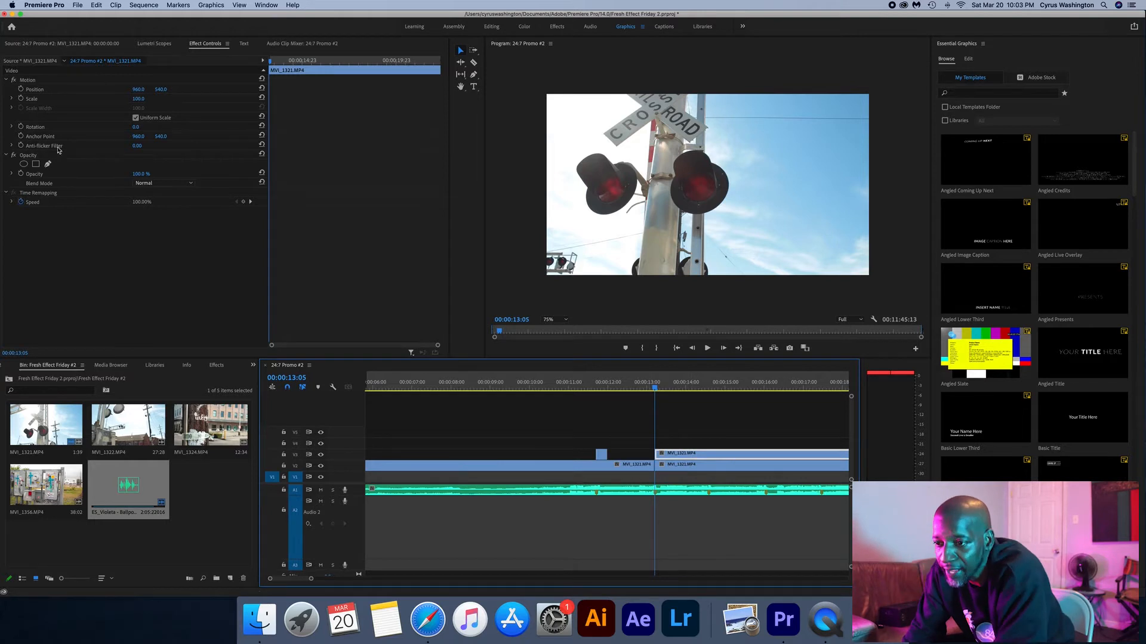
- Draw a four-sided opacity mask across the middle of the duplicated clip, scale the clip to 205%, and shift it horizontally
{"action": "left_click", "coordinate": [47, 164]}
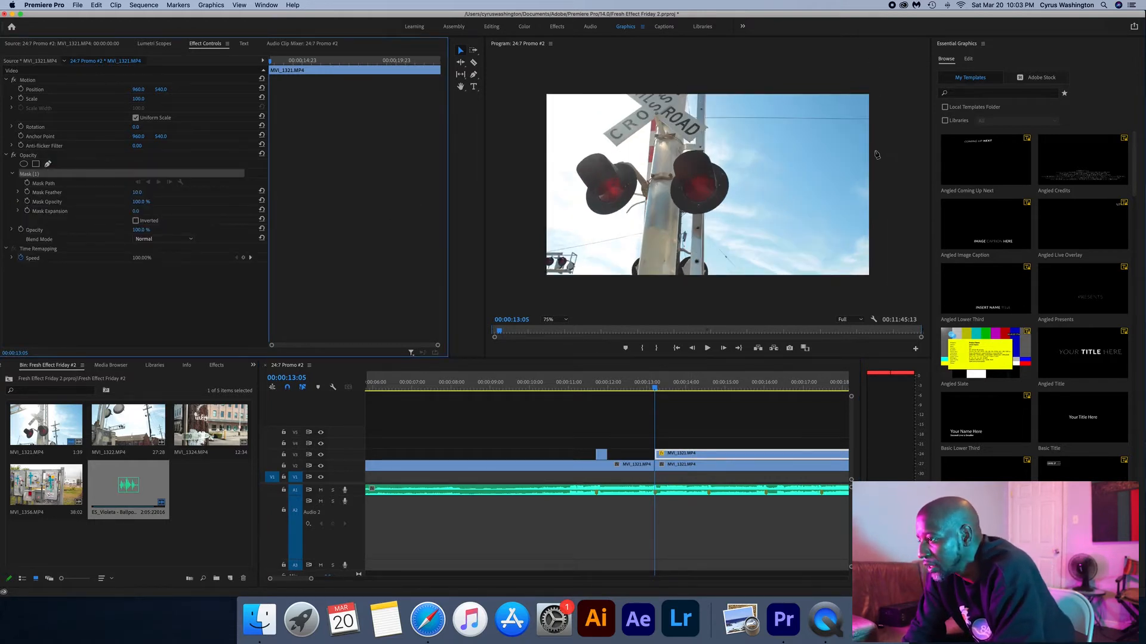
{"action": "left_click", "coordinate": [892, 120]}
{"action": "left_click", "coordinate": [506, 117]}
{"action": "left_click", "coordinate": [497, 225]}
{"action": "left_click", "coordinate": [889, 208]}
{"action": "left_click", "coordinate": [892, 120]}
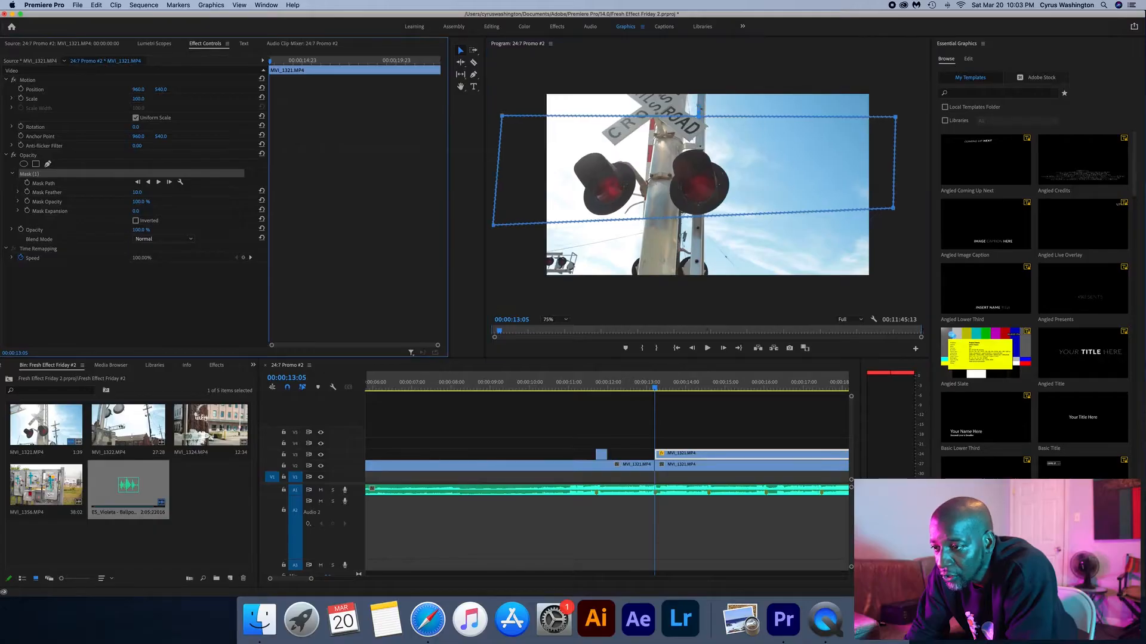
{"action": "left_click_drag", "start_coordinate": [138, 91], "coordinate": [197, 91]}
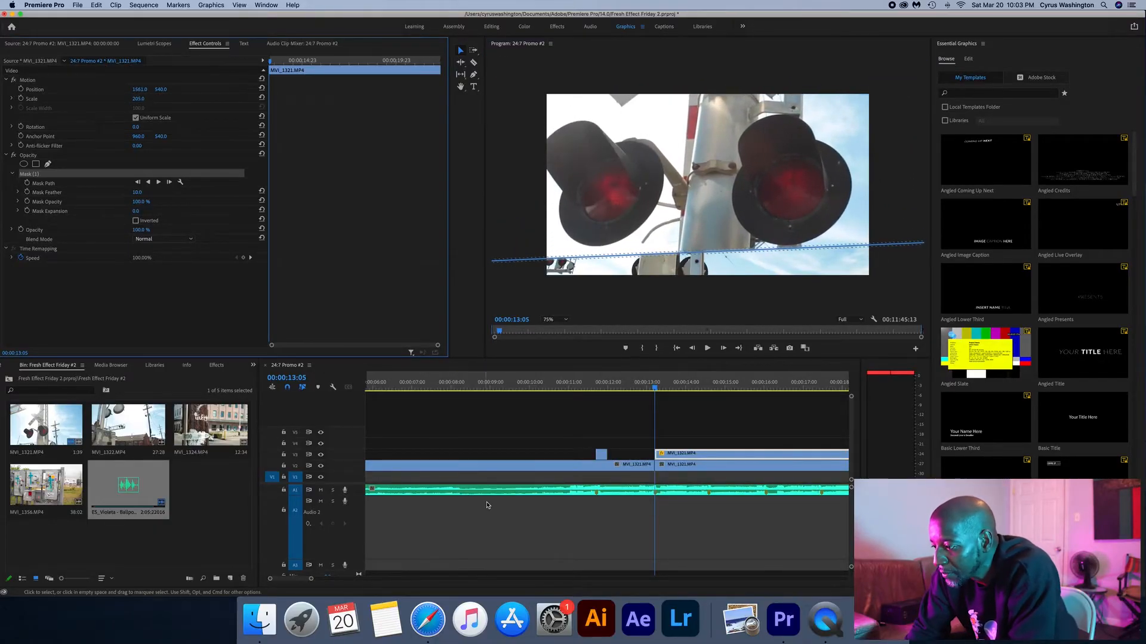
- Split the masked upper clip at 00:00:13:10 and delete the part after the cut
{"action": "key", "text": "space"}
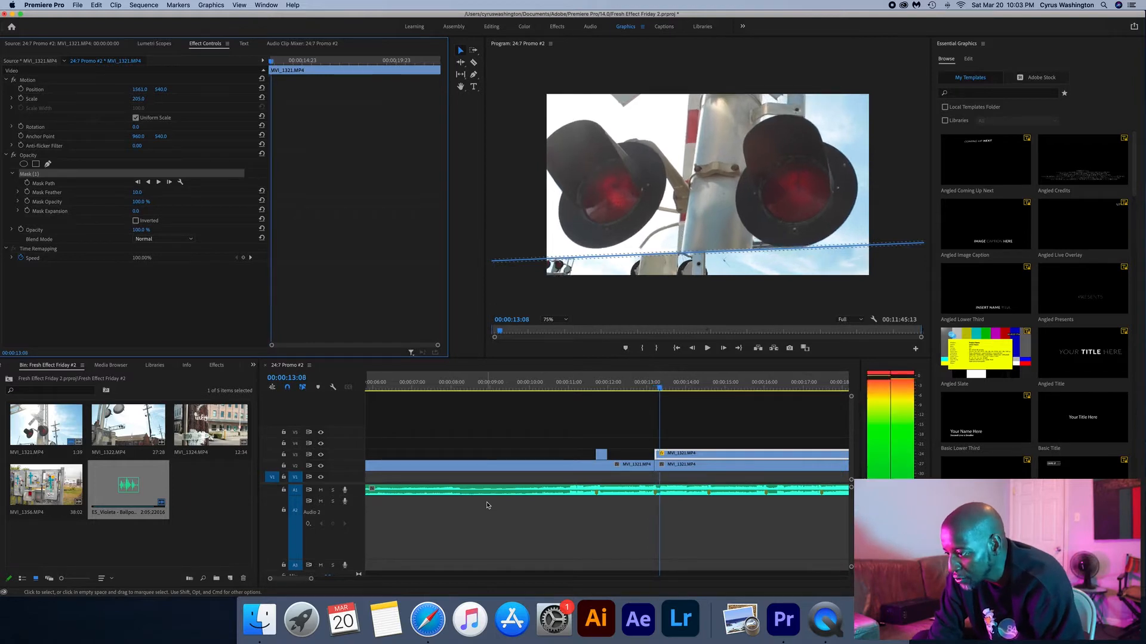
{"action": "key", "text": "c"}
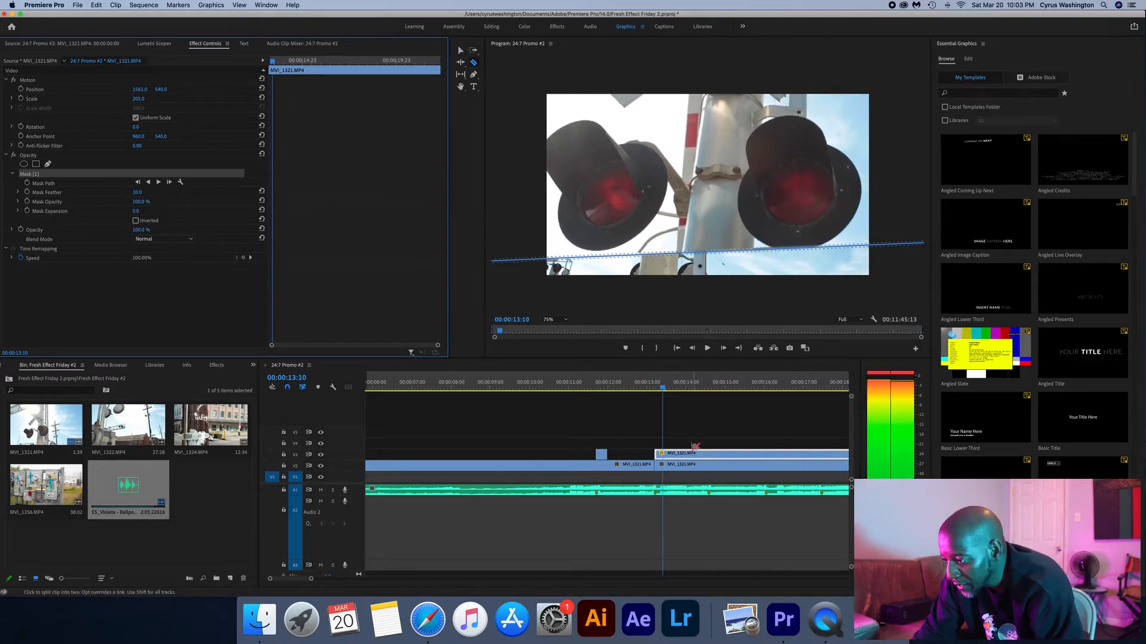
{"action": "left_click", "coordinate": [665, 454]}
{"action": "key", "text": "v"}
{"action": "left_click", "coordinate": [697, 458]}
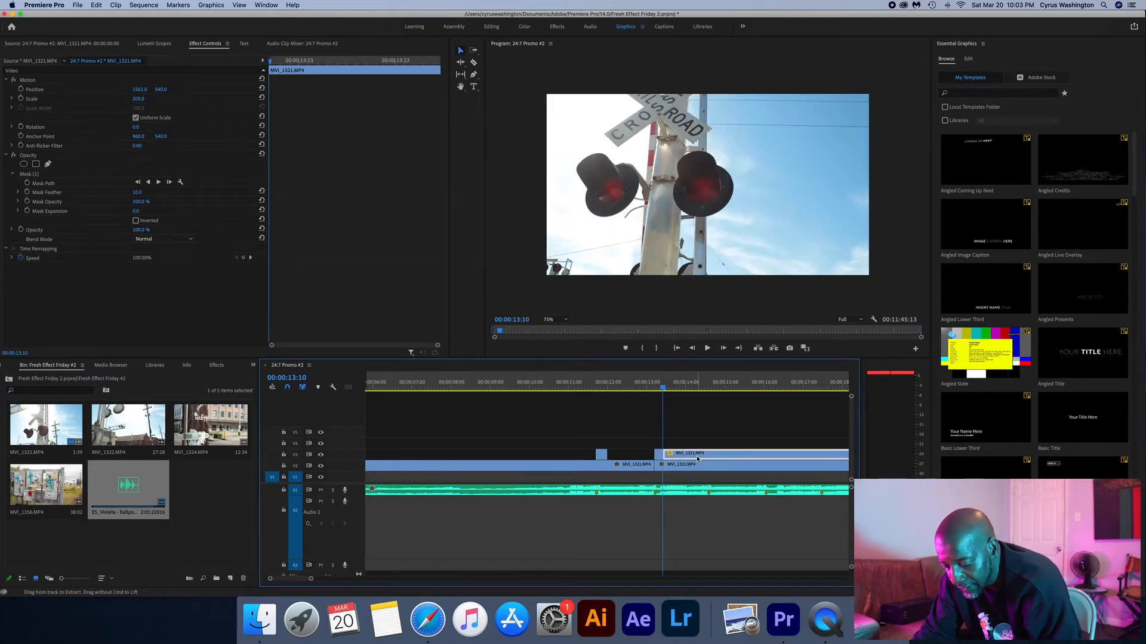
{"action": "left_click", "coordinate": [698, 433]}
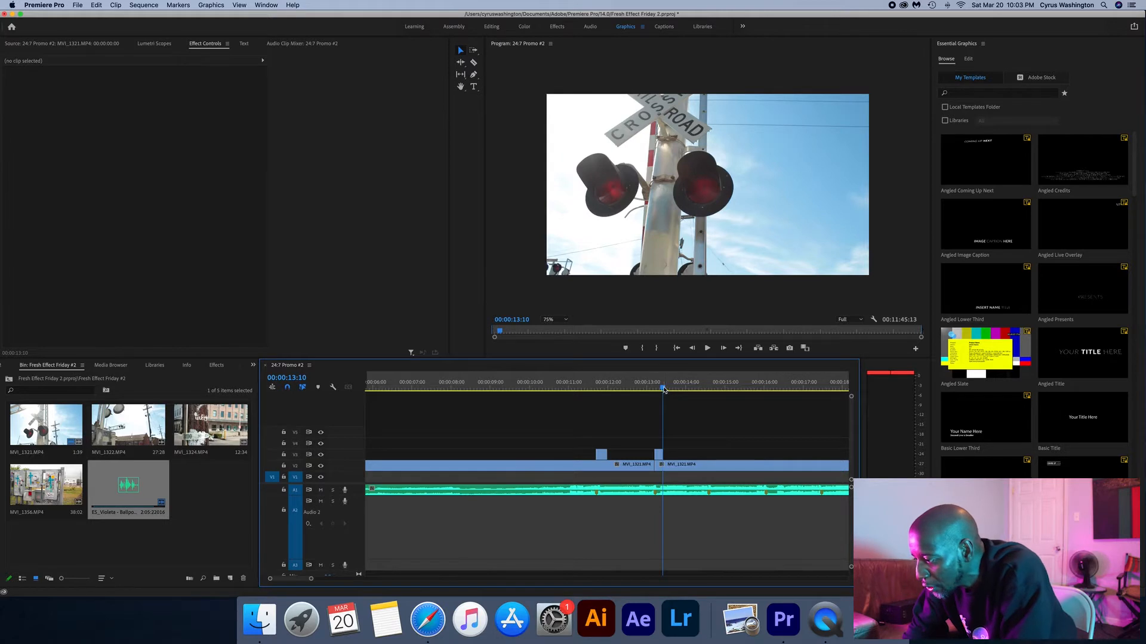
- Split the lower clip at 00:00:14:14, duplicate the part after the cut onto the track above, and select the duplicate
{"action": "left_click", "coordinate": [694, 387]}
{"action": "left_click_drag", "start_coordinate": [698, 387], "coordinate": [708, 389]}
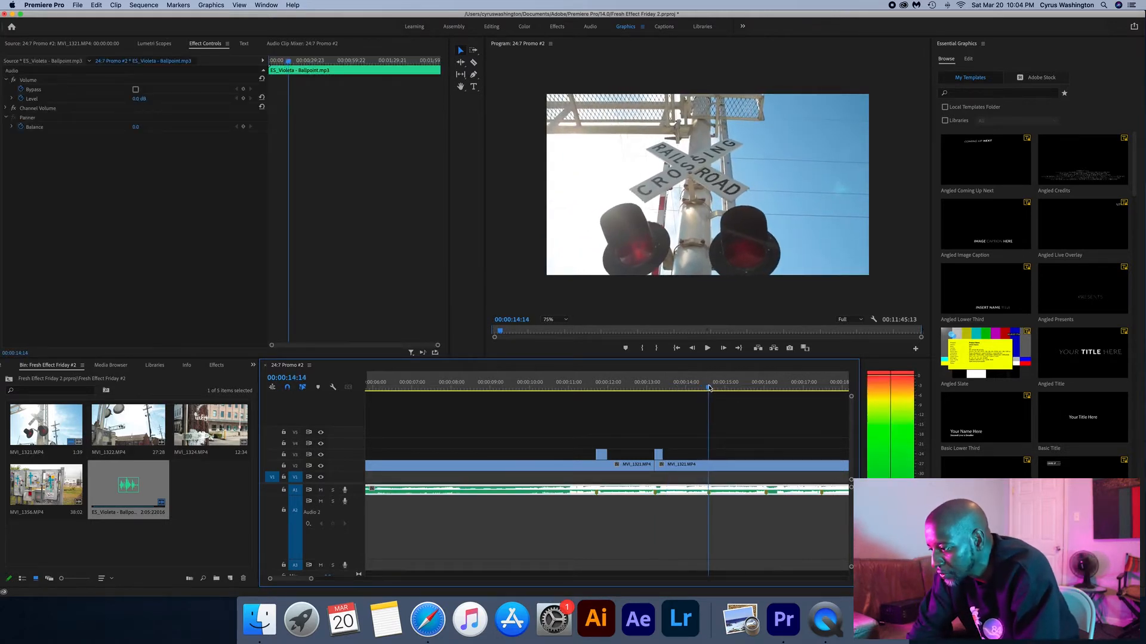
{"action": "key", "text": "c"}
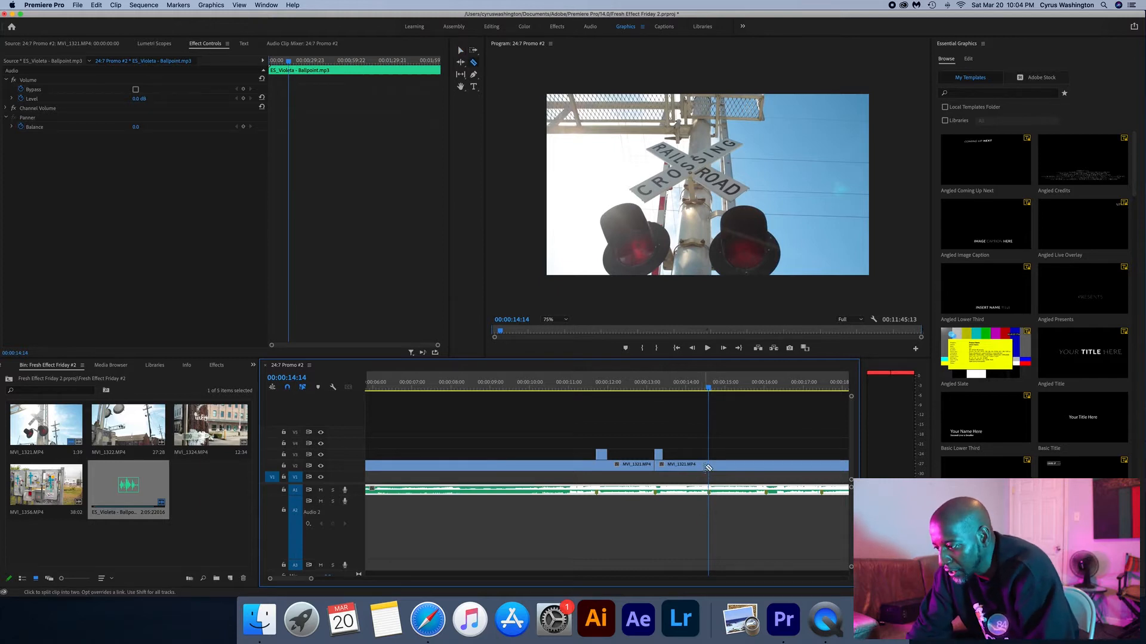
{"action": "left_click", "coordinate": [709, 465]}
{"action": "key", "text": "v"}
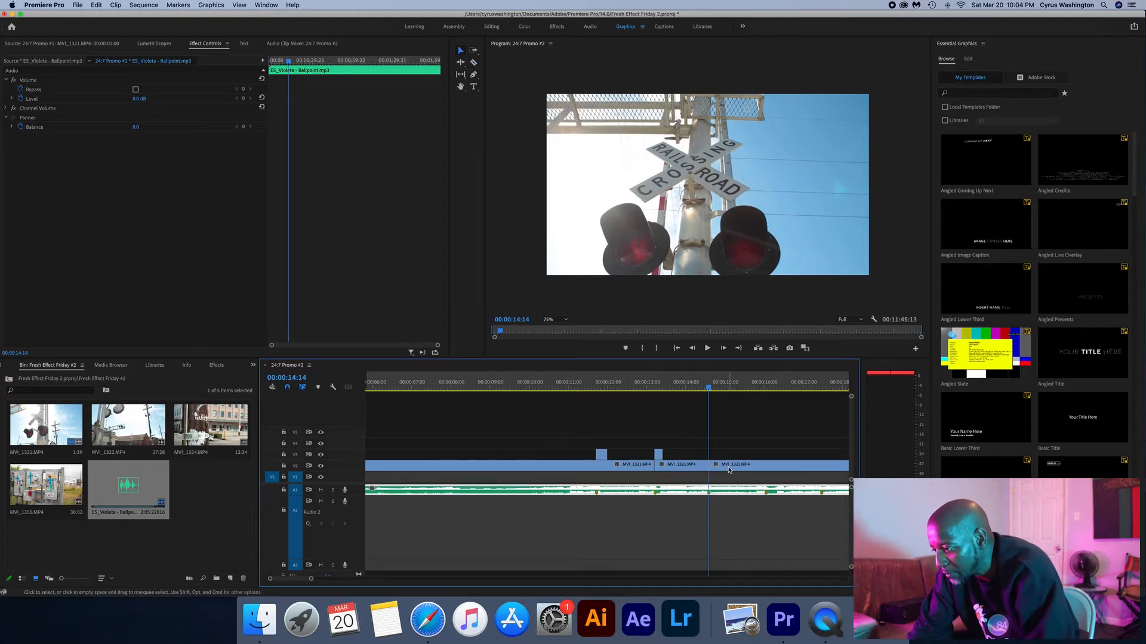
{"action": "left_click", "coordinate": [731, 466]}
{"action": "left_click_drag", "start_coordinate": [731, 468], "coordinate": [731, 457]}
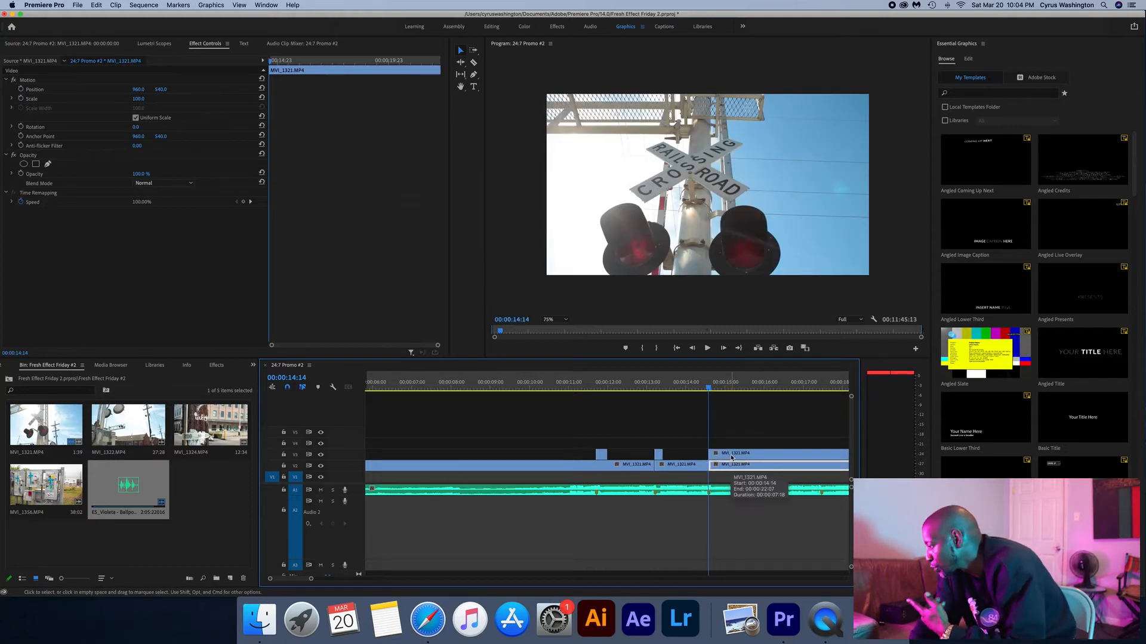
{"action": "left_click", "coordinate": [721, 459]}
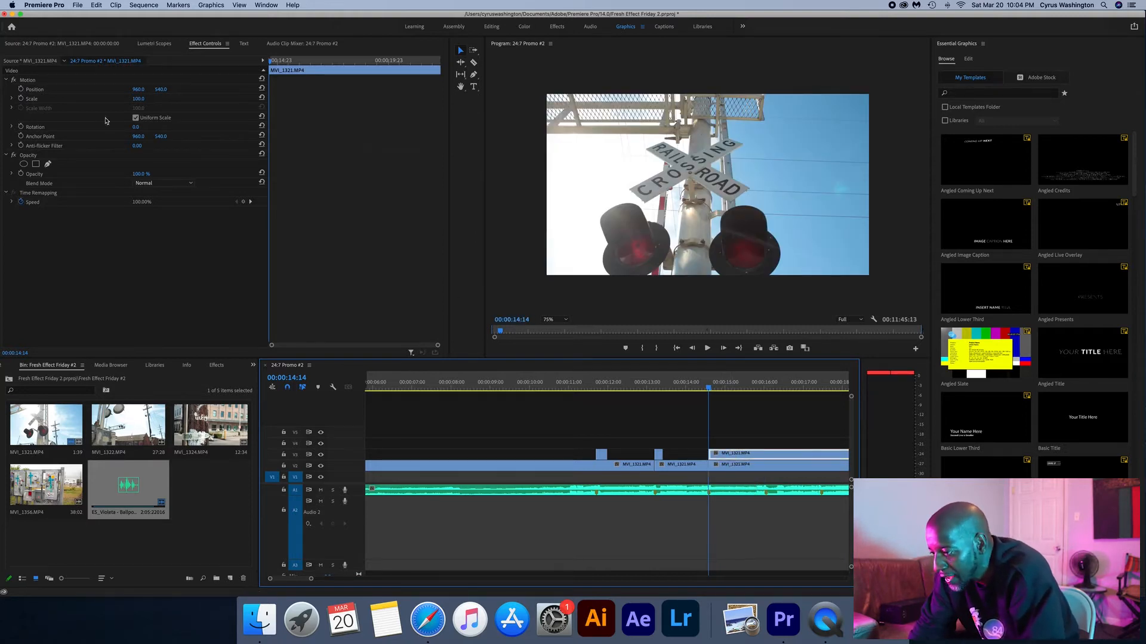
- Draw a four-sided opacity mask around the railroad crossing sign on the upper clip at 00:00:14:14
{"action": "left_click", "coordinate": [49, 165]}
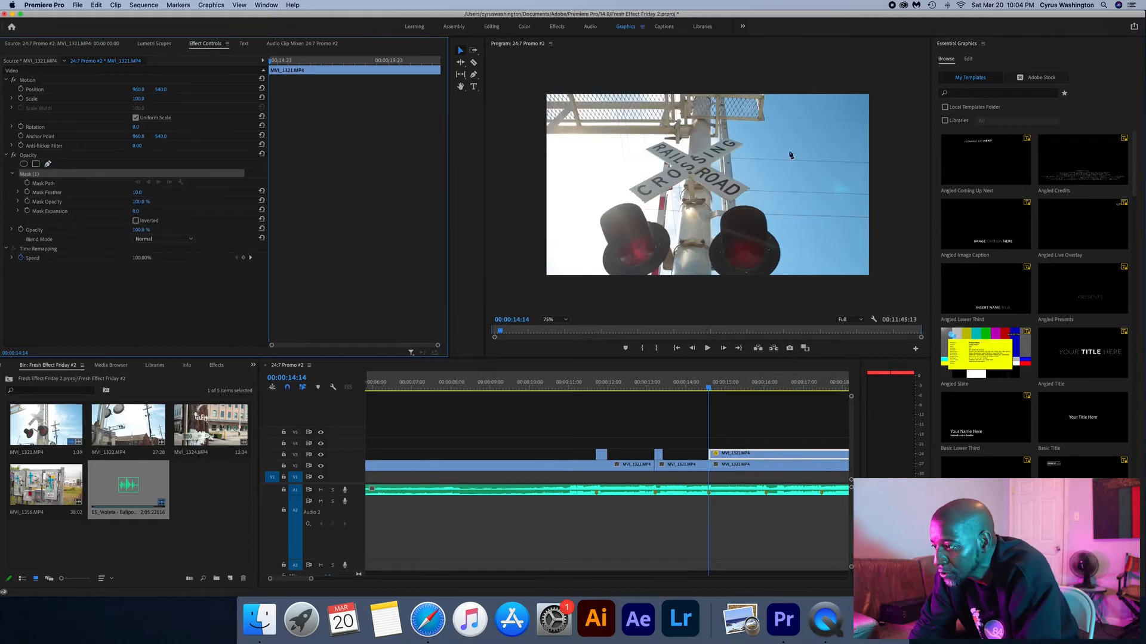
{"action": "left_click", "coordinate": [748, 128]}
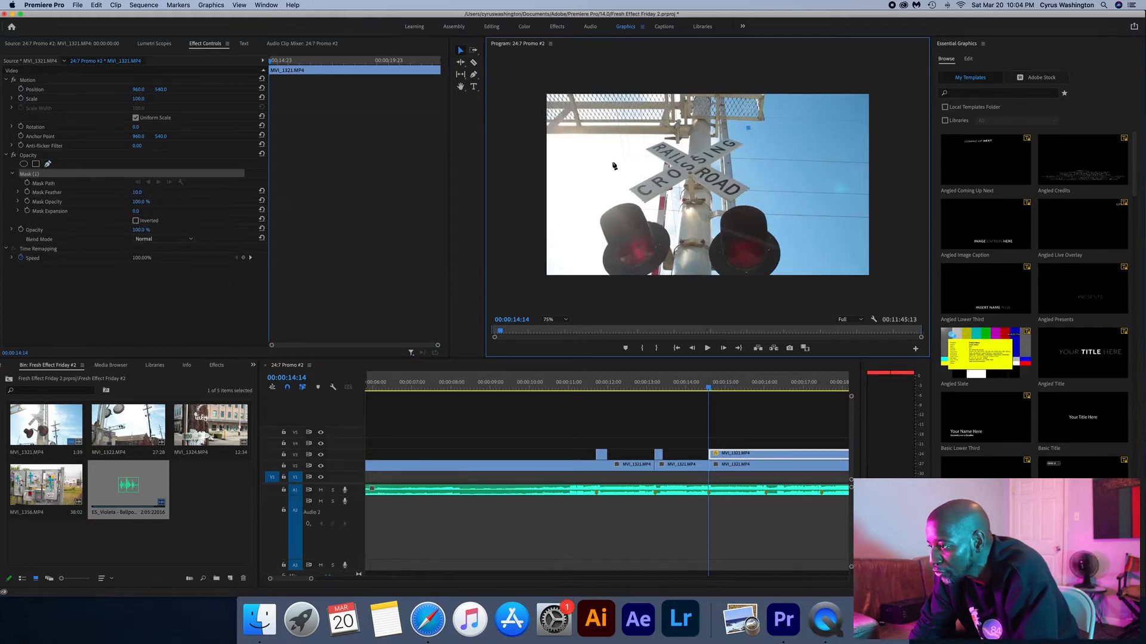
{"action": "left_click", "coordinate": [614, 139]}
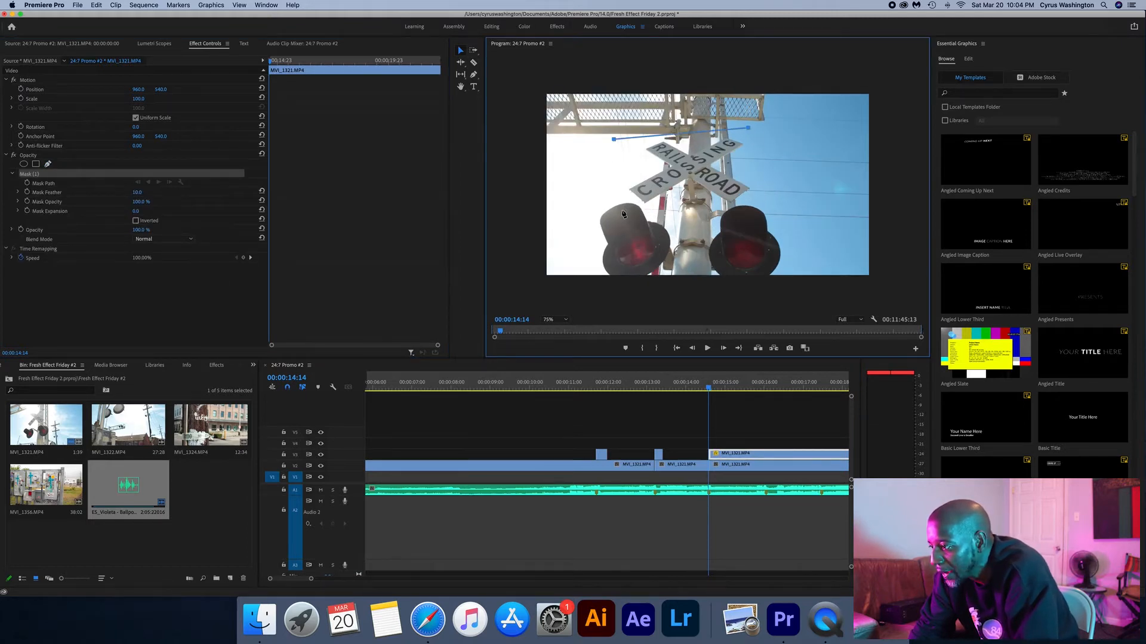
{"action": "left_click", "coordinate": [766, 205]}
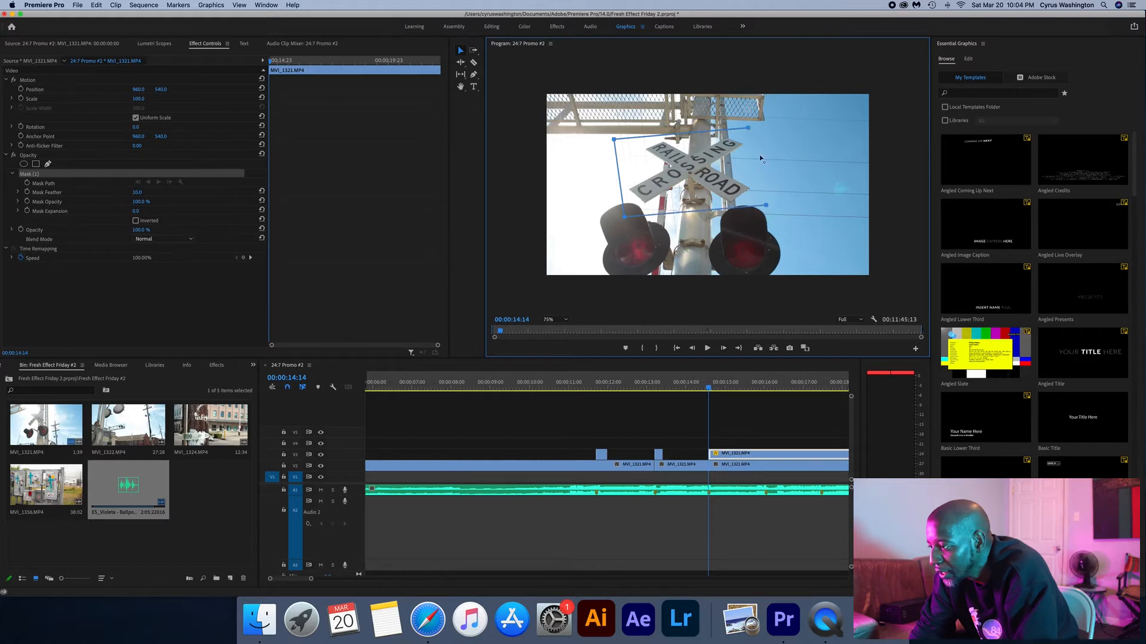
{"action": "left_click", "coordinate": [749, 129]}
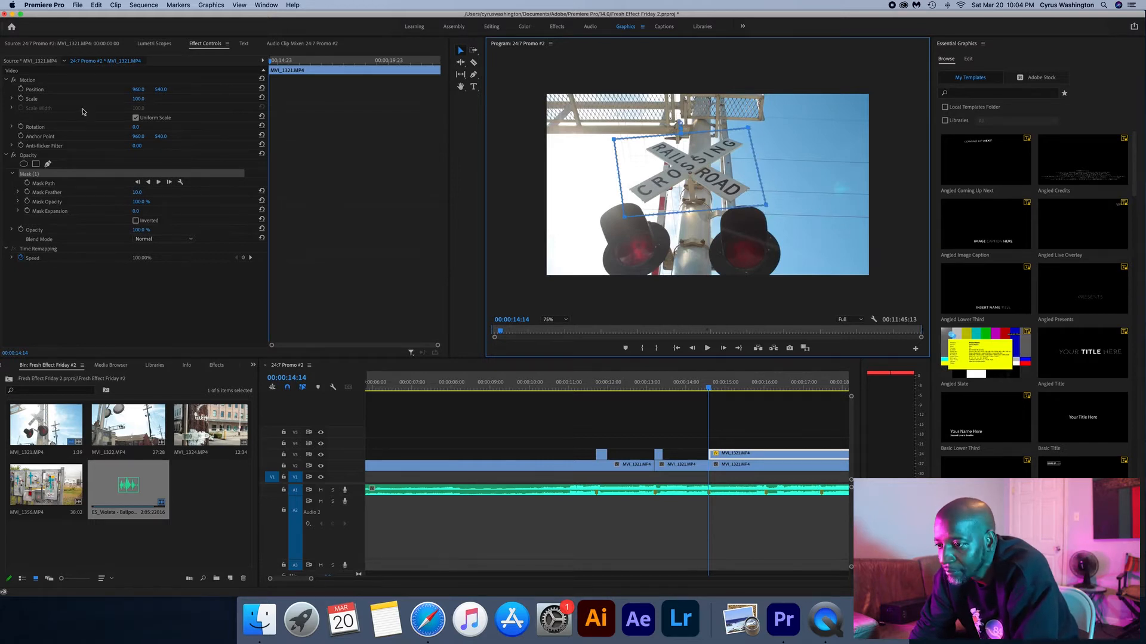
- Scale the clip with the sign mask to 250% and set its mask feather to 0
{"action": "left_click", "coordinate": [155, 103]}
{"action": "left_click_drag", "start_coordinate": [139, 100], "coordinate": [156, 99]}
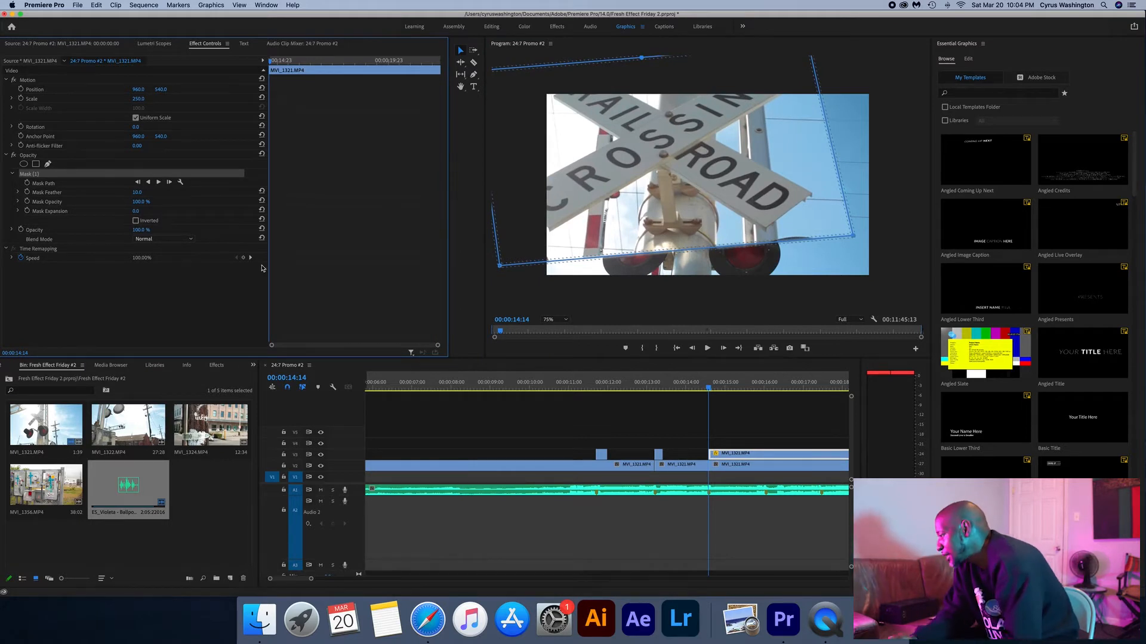
{"action": "left_click_drag", "start_coordinate": [137, 194], "coordinate": [122, 193]}
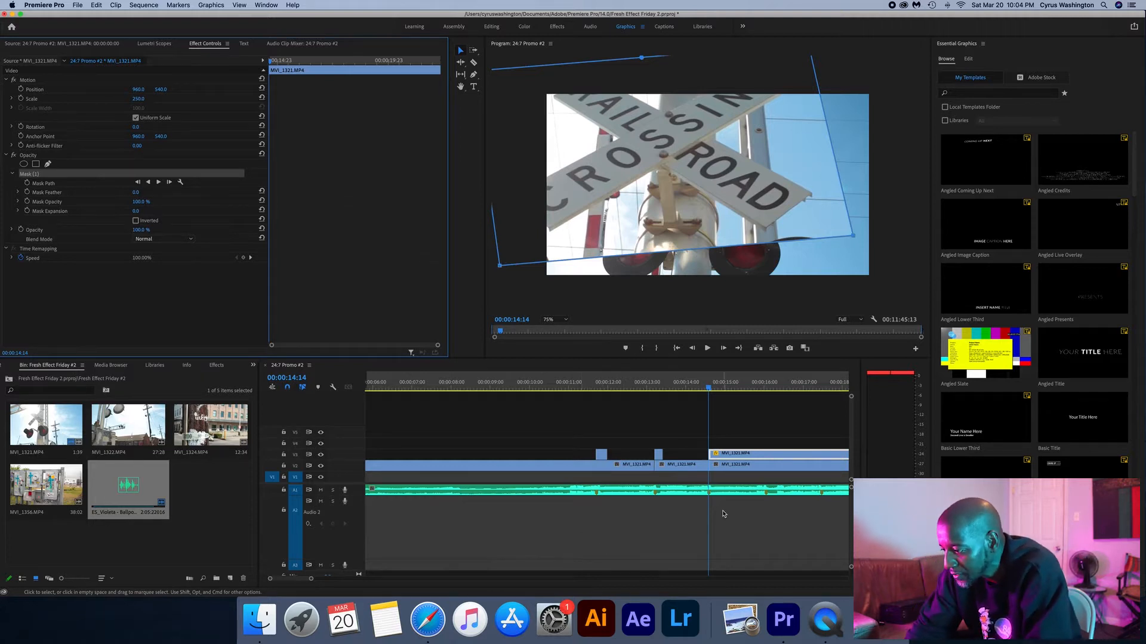
- Split the sign-masked upper clip at 00:00:14:19 and delete the part after the cut
{"action": "key", "text": "space"}
{"action": "key", "text": "c"}
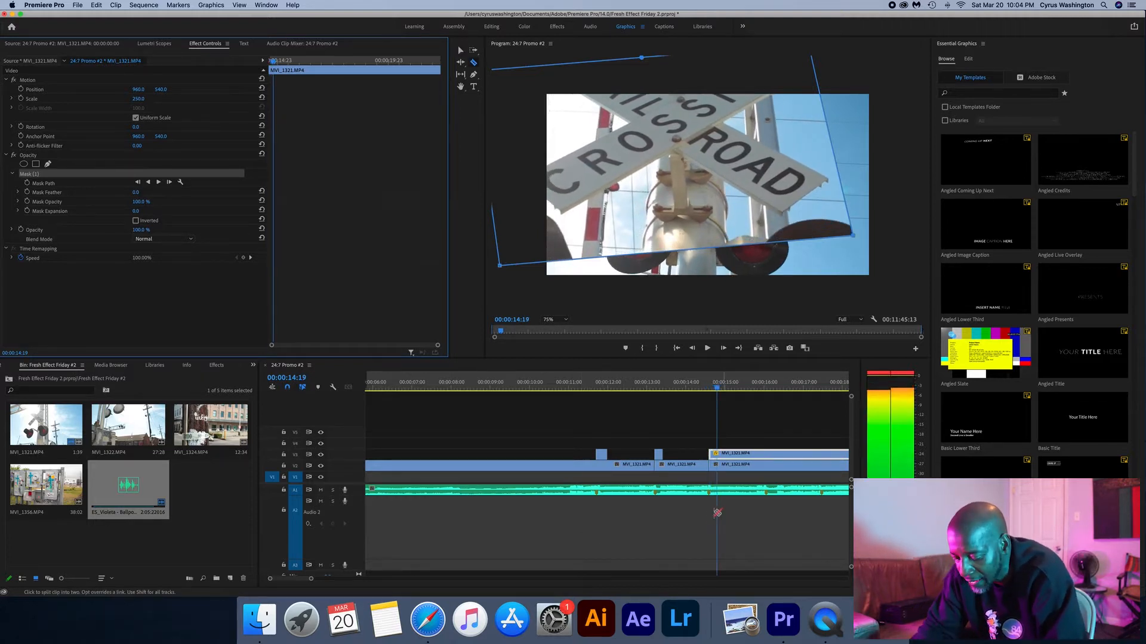
{"action": "left_click", "coordinate": [717, 455]}
{"action": "key", "text": "Delete"}
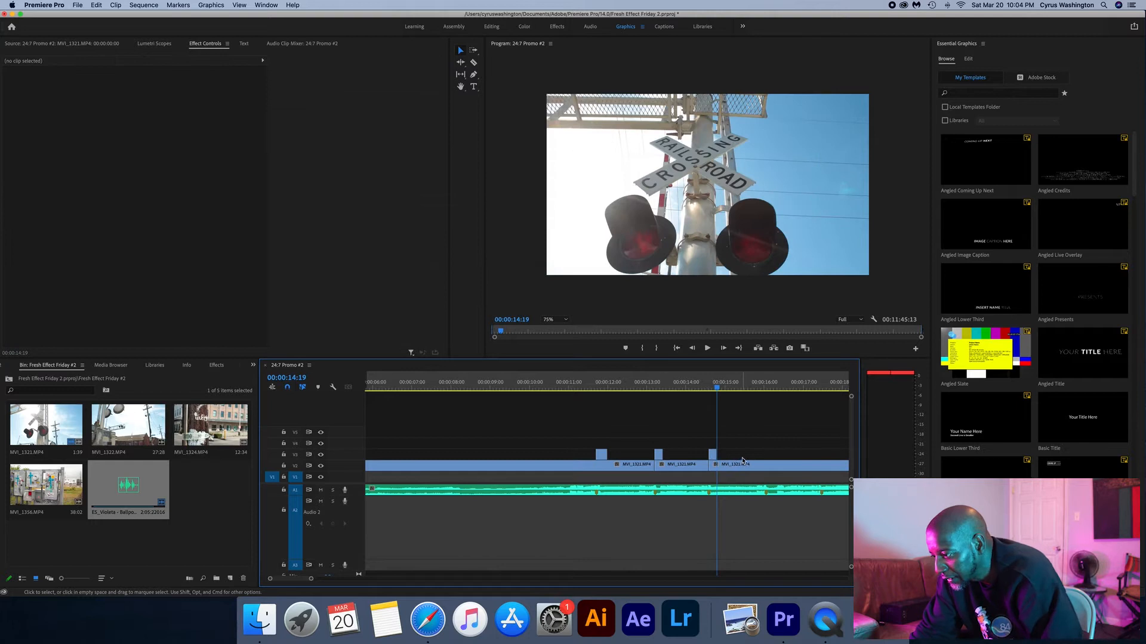
- Split the lower clip at 00:00:16:01, duplicate the part after the cut onto the track above, and select the duplicate
{"action": "scroll", "coordinate": [631, 487], "scroll_direction": "right", "scroll_amount": 3}
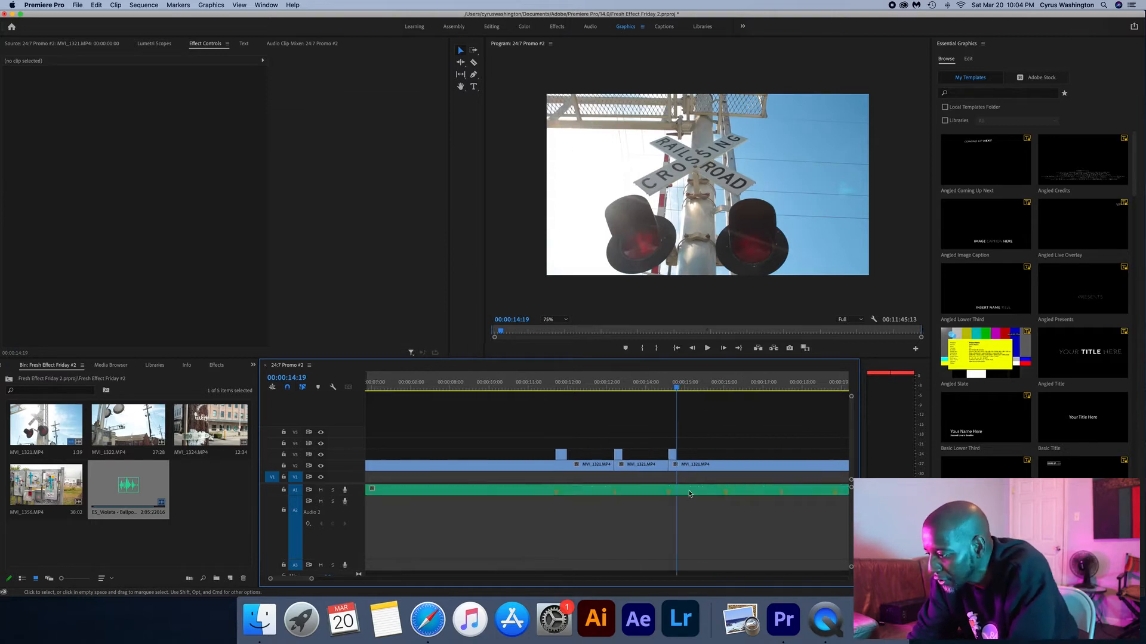
{"action": "left_click", "coordinate": [702, 386]}
{"action": "left_click", "coordinate": [677, 490]}
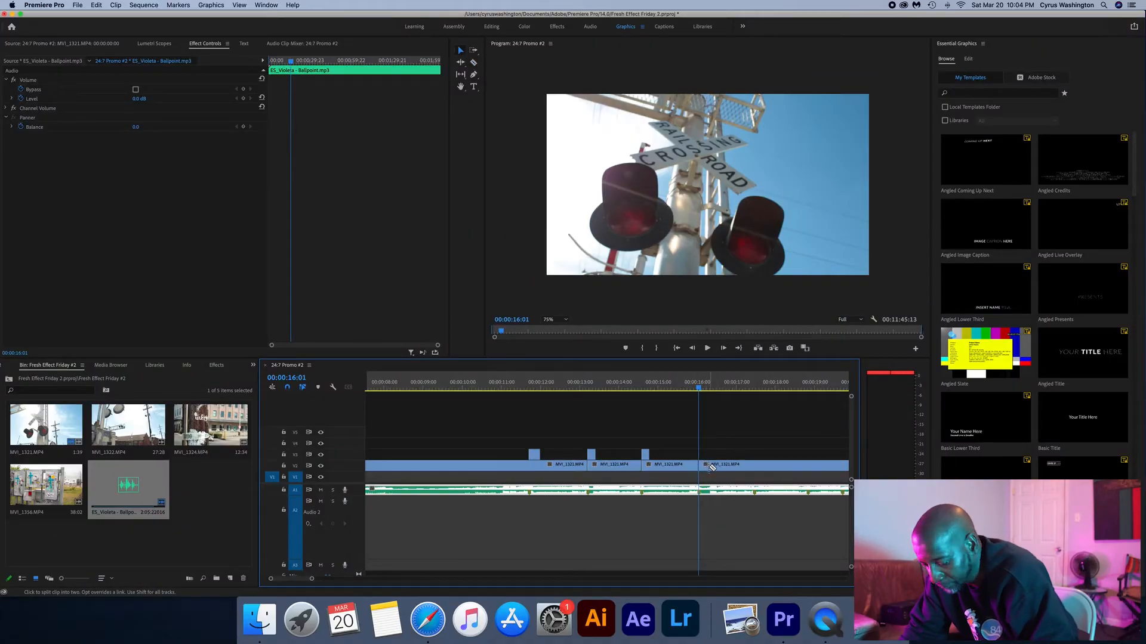
{"action": "left_click_drag", "start_coordinate": [715, 469], "coordinate": [725, 458]}
{"action": "left_click", "coordinate": [724, 457]}
- Draw a four-sided opacity mask with 0 feather around the right signal light, and scale the upper clip to 288%, shifted up and left
{"action": "left_click", "coordinate": [48, 164]}
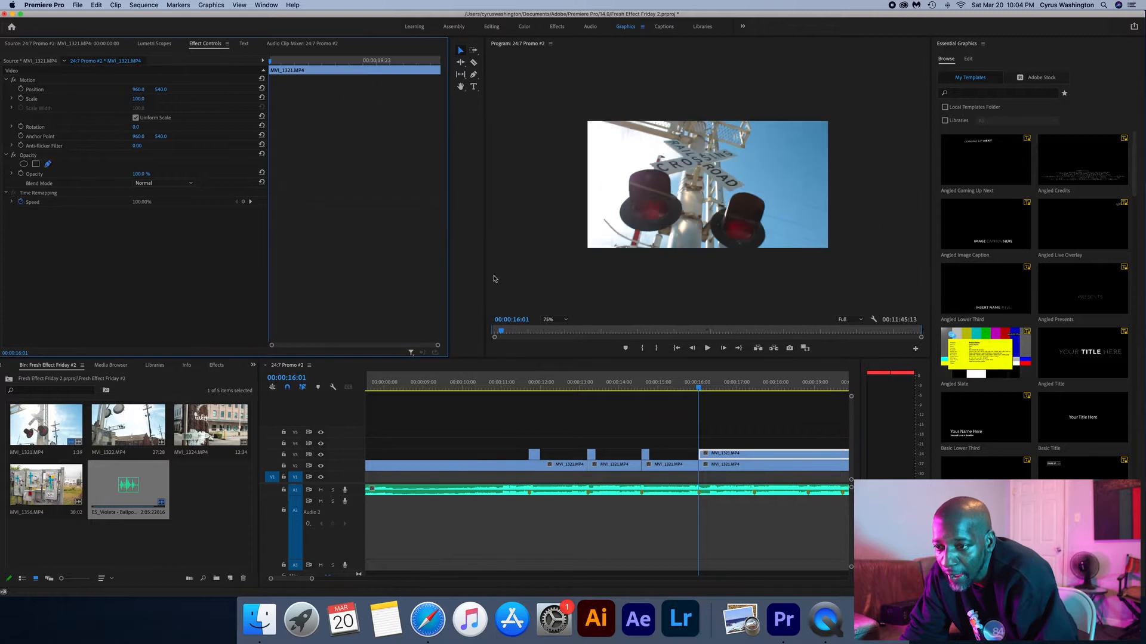
{"action": "left_click", "coordinate": [770, 157]}
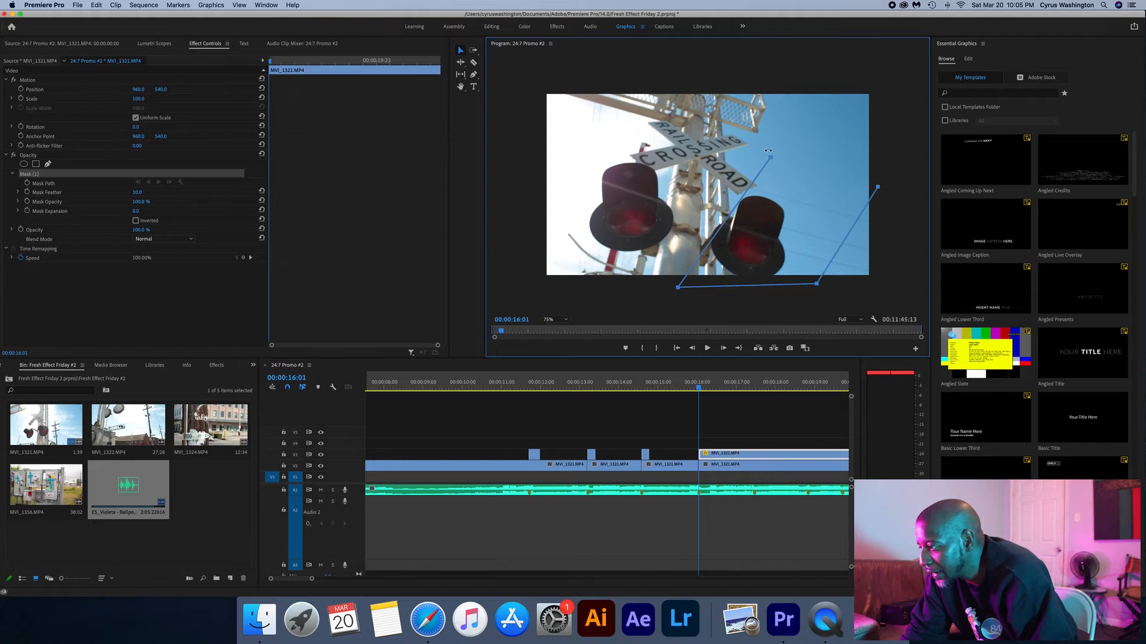
{"action": "left_click_drag", "start_coordinate": [137, 101], "coordinate": [248, 101]}
{"action": "left_click_drag", "start_coordinate": [164, 91], "coordinate": [53, 89]}
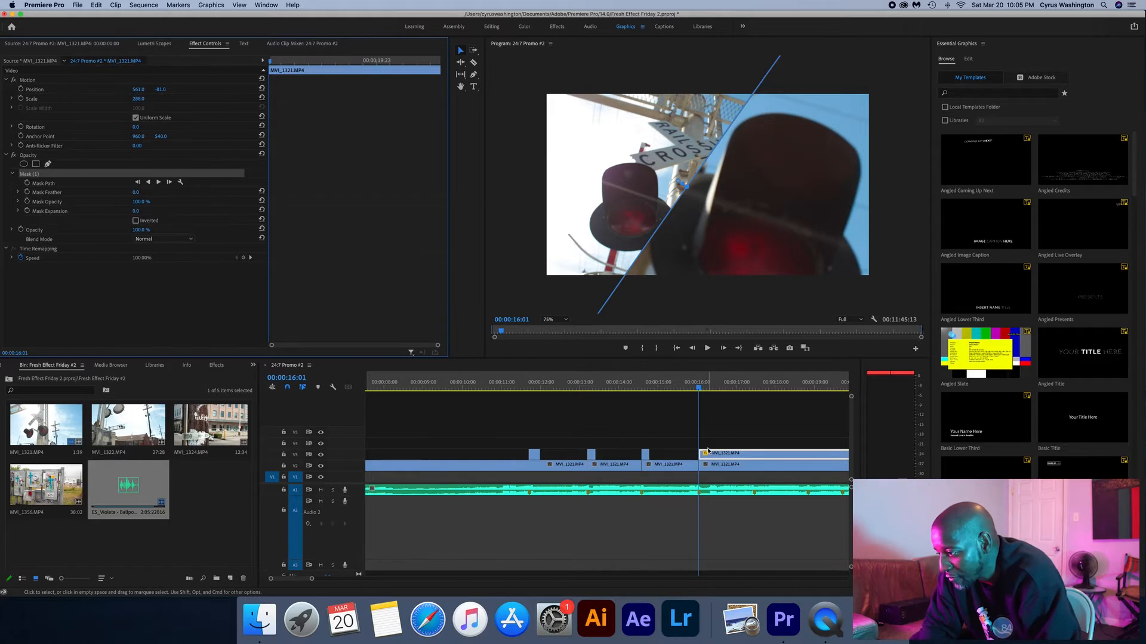
- Split the light-masked upper clip at 00:00:16:06 and delete the part after the cut
{"action": "key", "text": "space"}
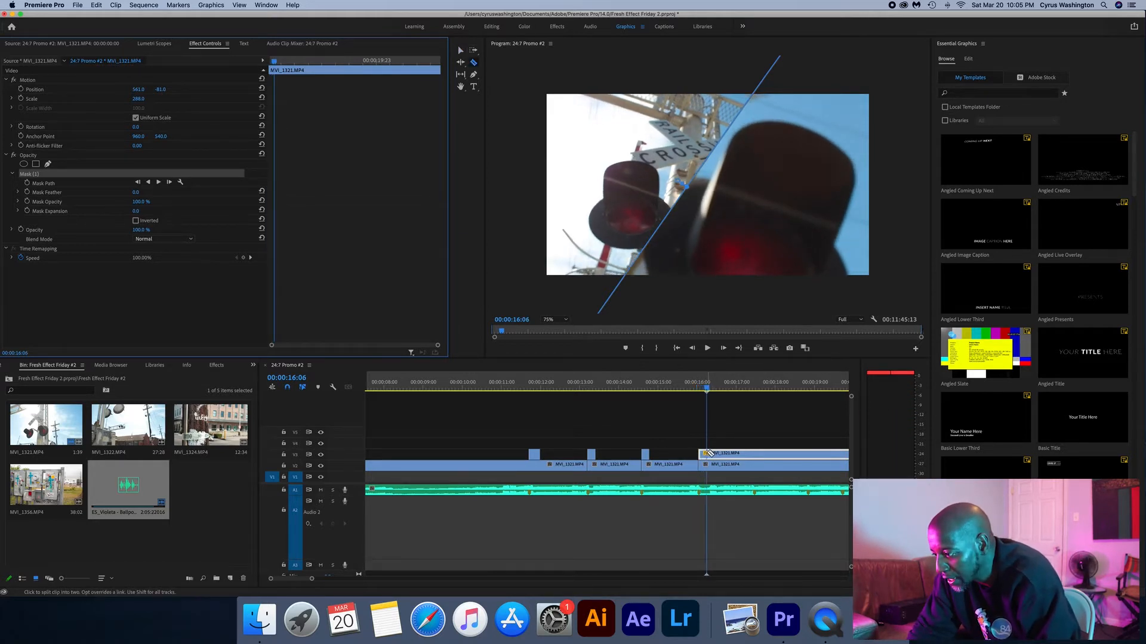
{"action": "left_click", "coordinate": [707, 453]}
{"action": "left_click", "coordinate": [737, 456]}
{"action": "key", "text": "Delete"}
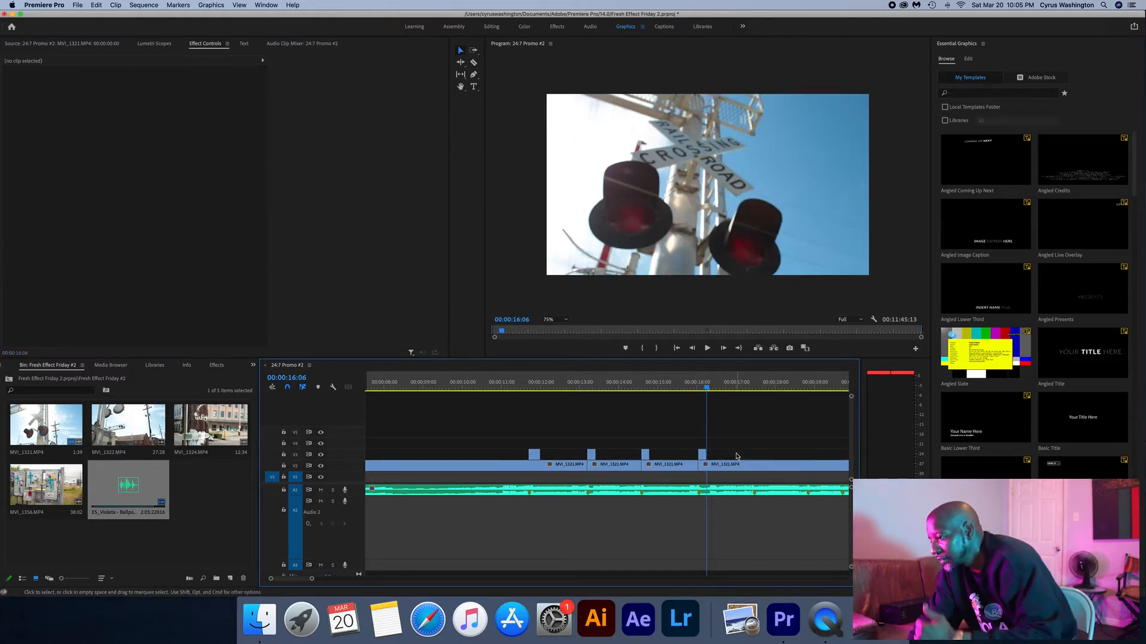
- Mark the sequence range from 00:00:11:00 to 00:00:18:01 and render its previews from In to Out
{"action": "left_click", "coordinate": [501, 386]}
{"action": "key", "text": "i"}
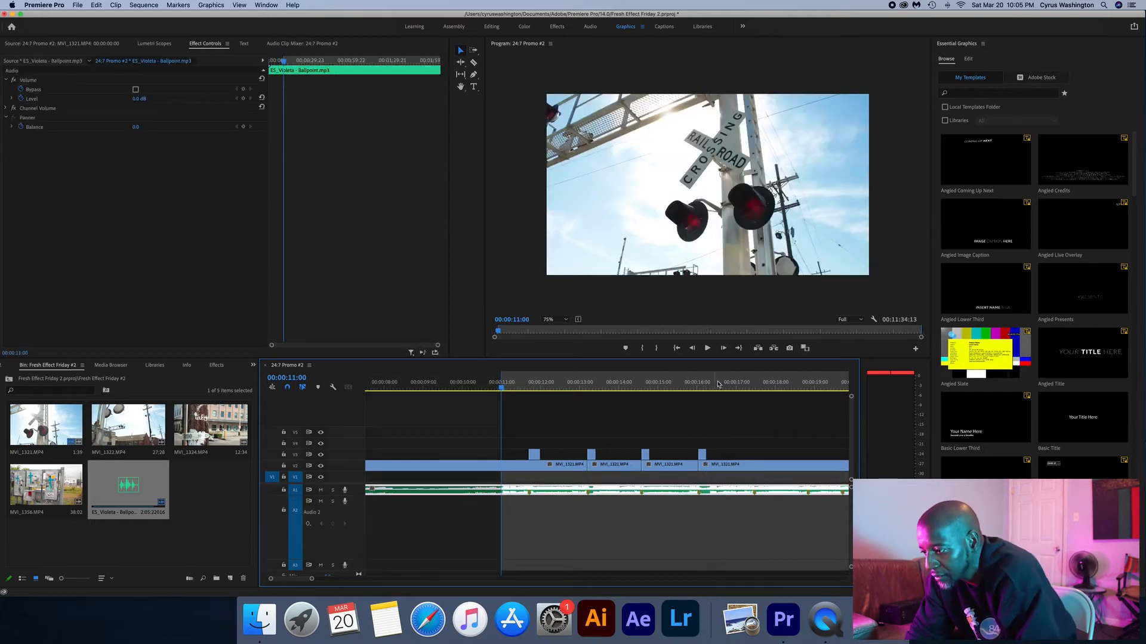
{"action": "left_click", "coordinate": [778, 387]}
{"action": "key", "text": "o"}
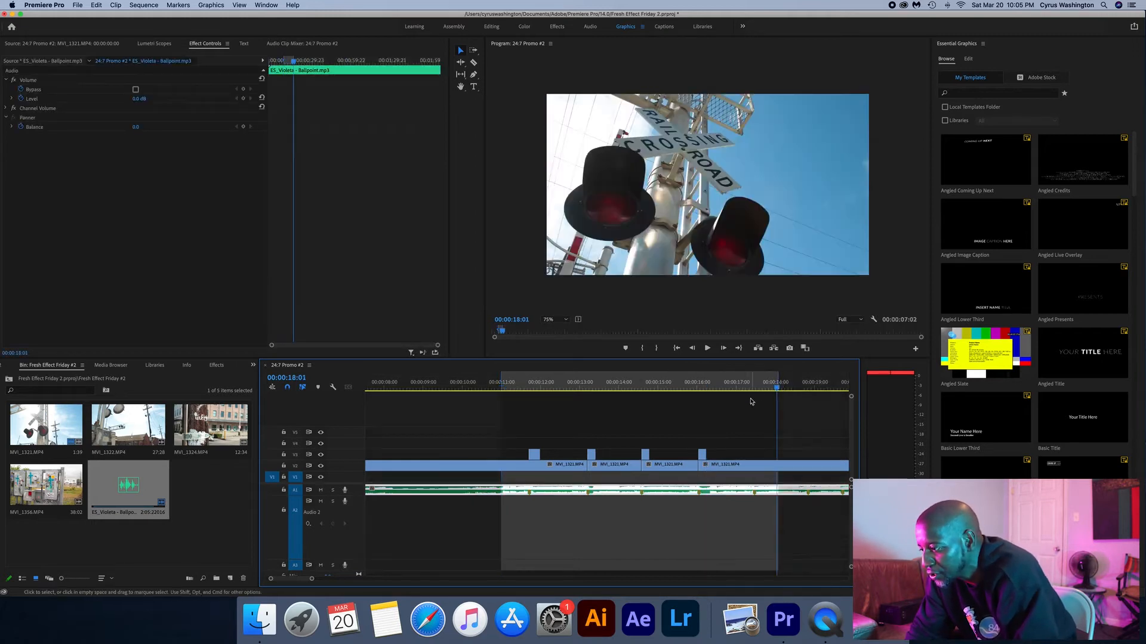
{"action": "left_click", "coordinate": [145, 8]}
{"action": "left_click", "coordinate": [158, 37]}
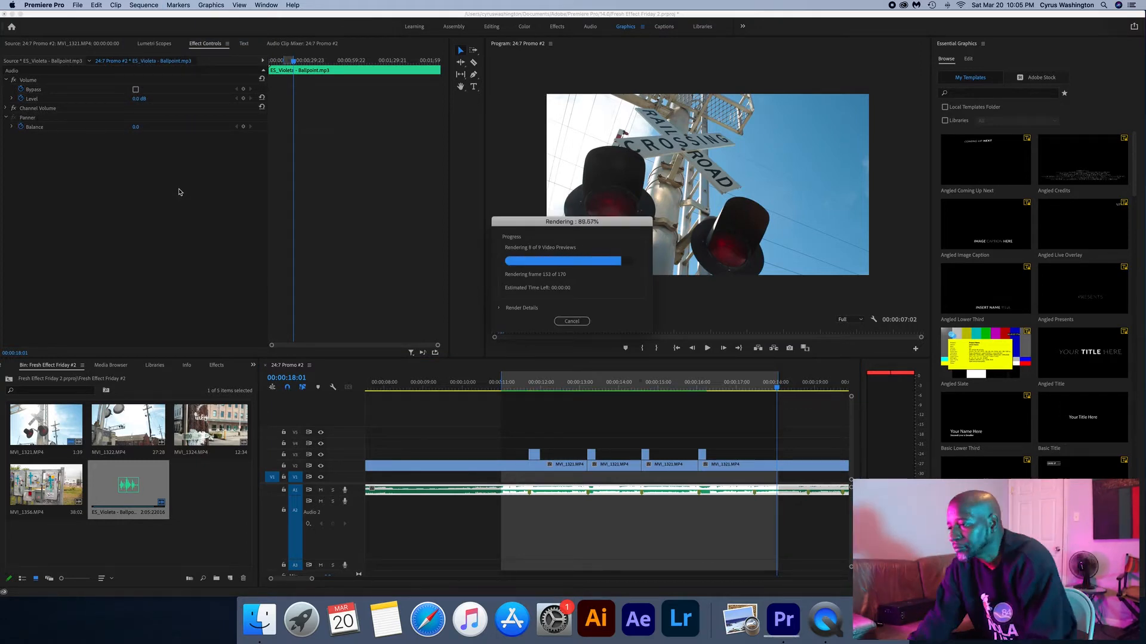
- Play the rendered range twice from just before 00:00:11:00 to review the masked split-screen cuts against the music
{"action": "key", "text": "space"}
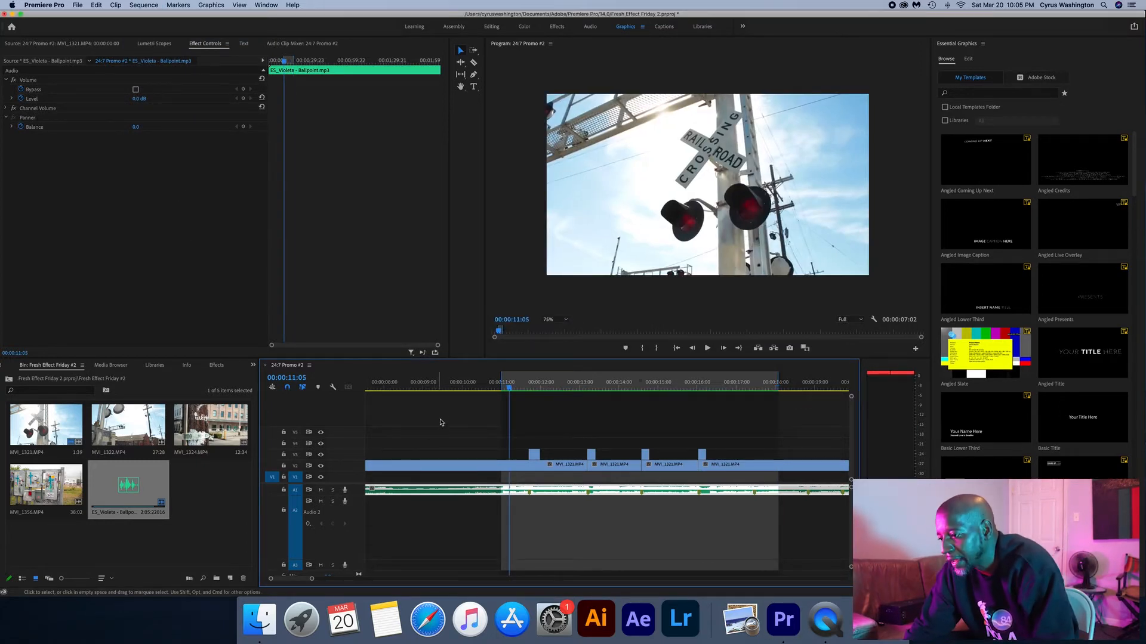
{"action": "left_click", "coordinate": [497, 388]}
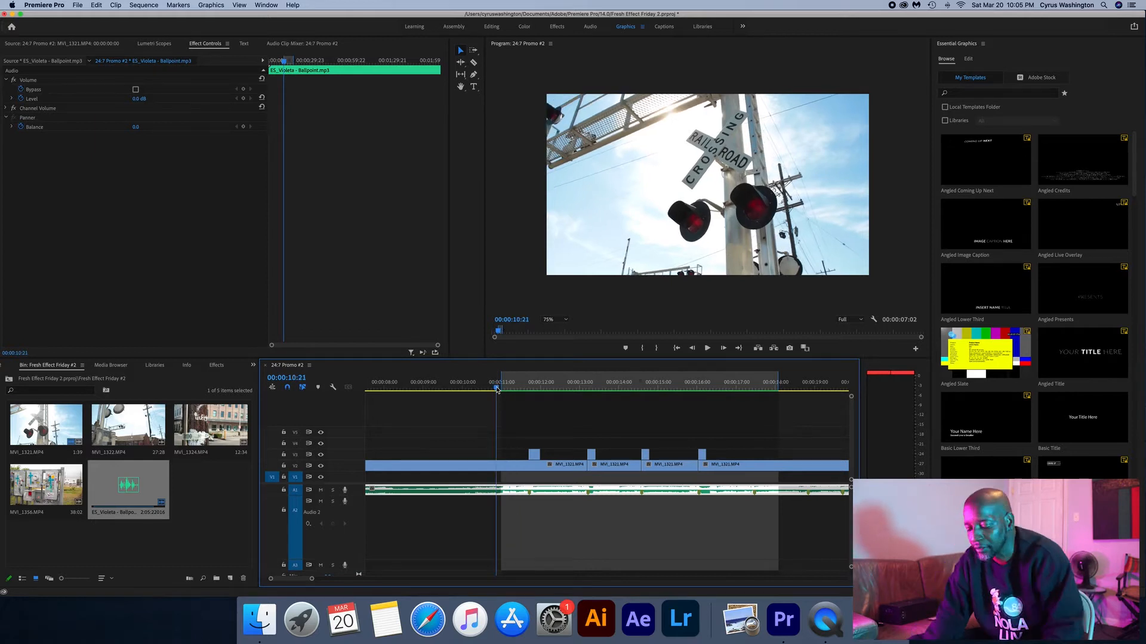
{"action": "key", "text": "space"}
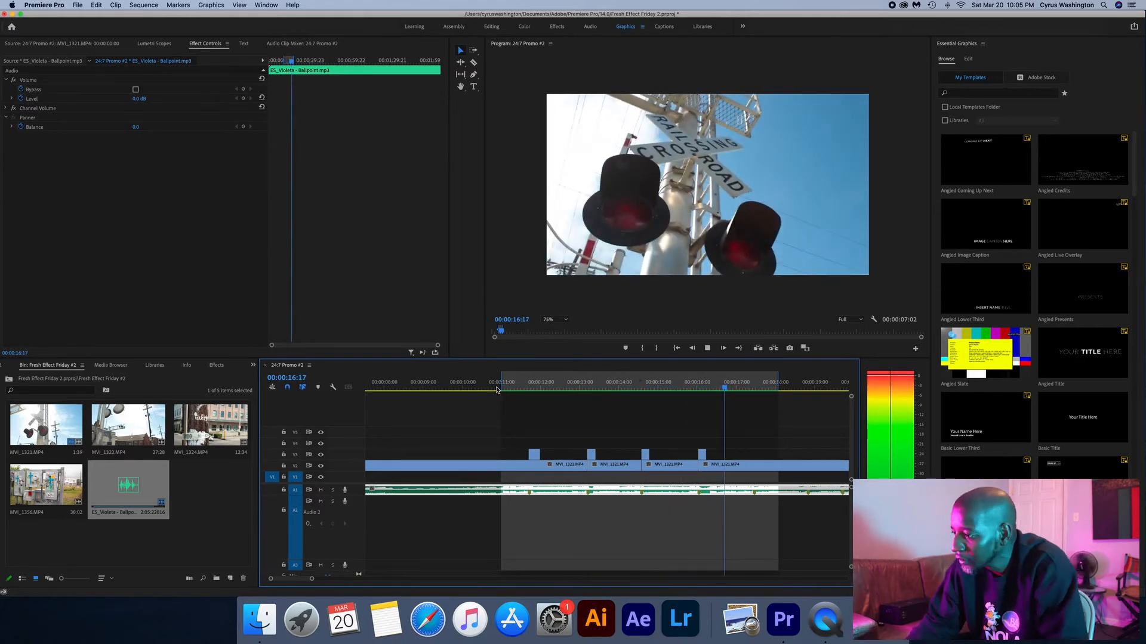
{"action": "key", "text": "space"}
{"action": "left_click", "coordinate": [496, 387]}
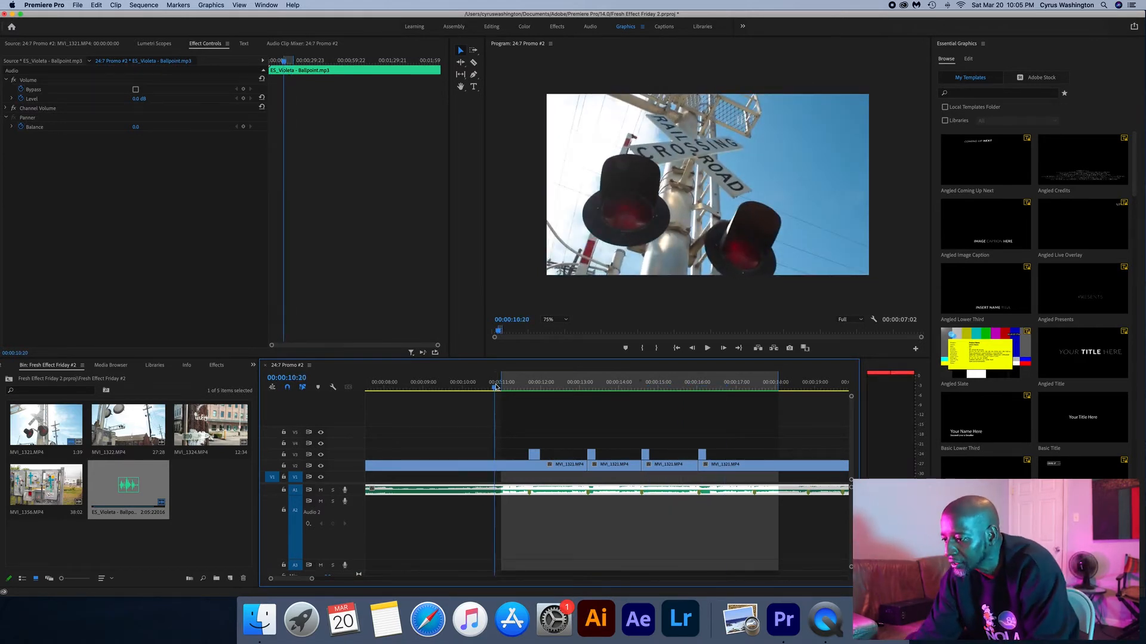
{"action": "key", "text": "space"}
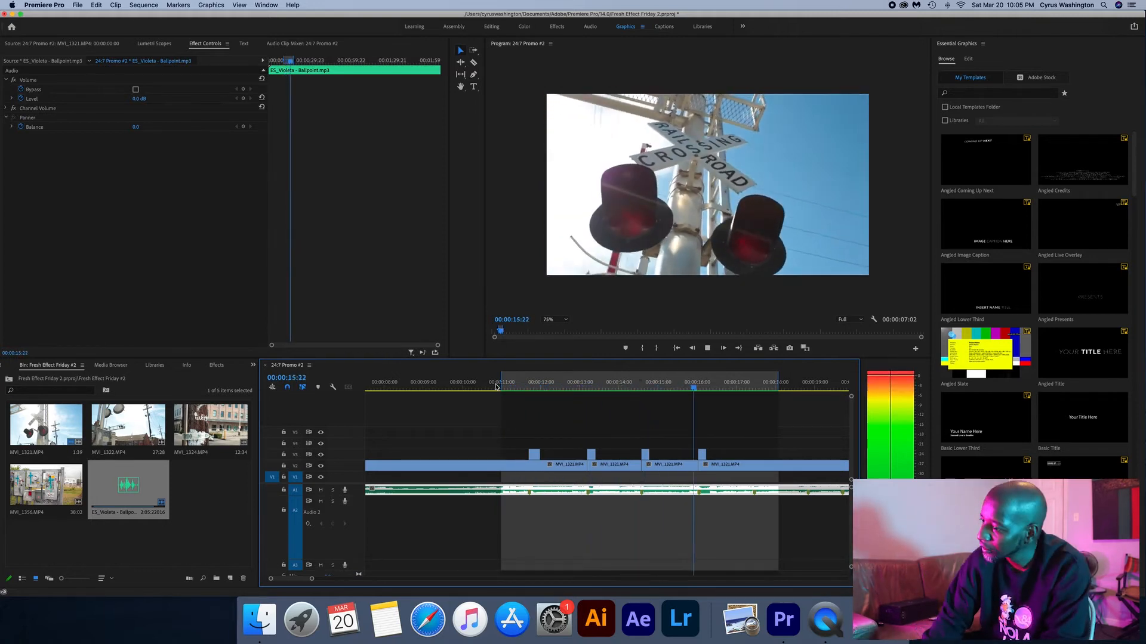
{"action": "key", "text": "space"}
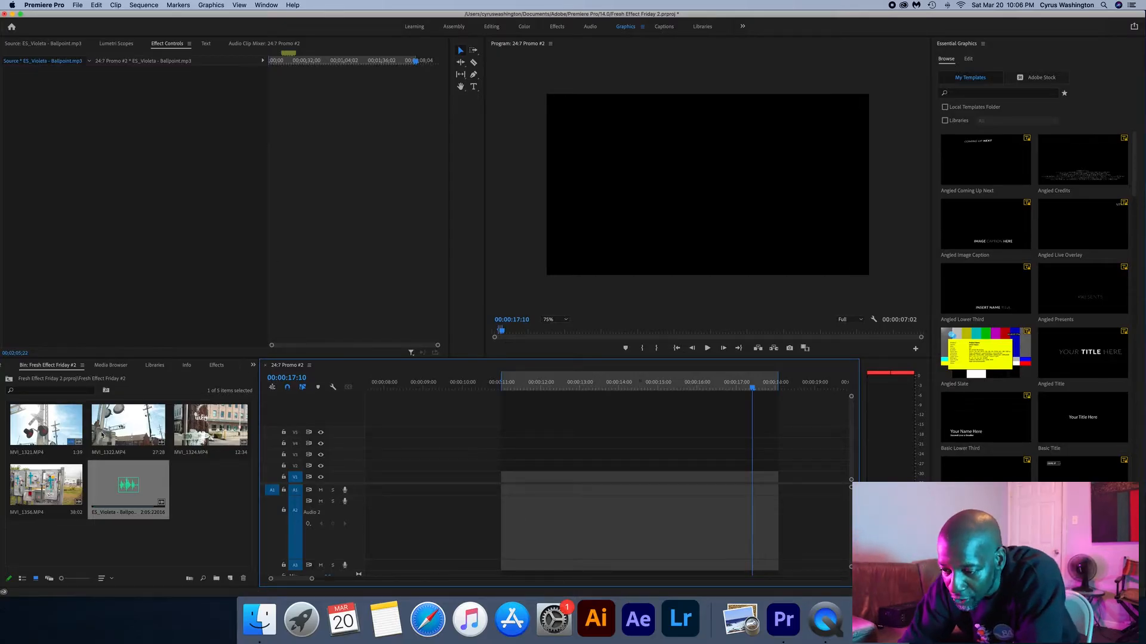
- Mark MVI_1356.MP4 from its marker at 00:00:14:30 to the one at 00:00:16:40 and place that section at the start of V1
{"action": "double_click", "coordinate": [47, 490]}
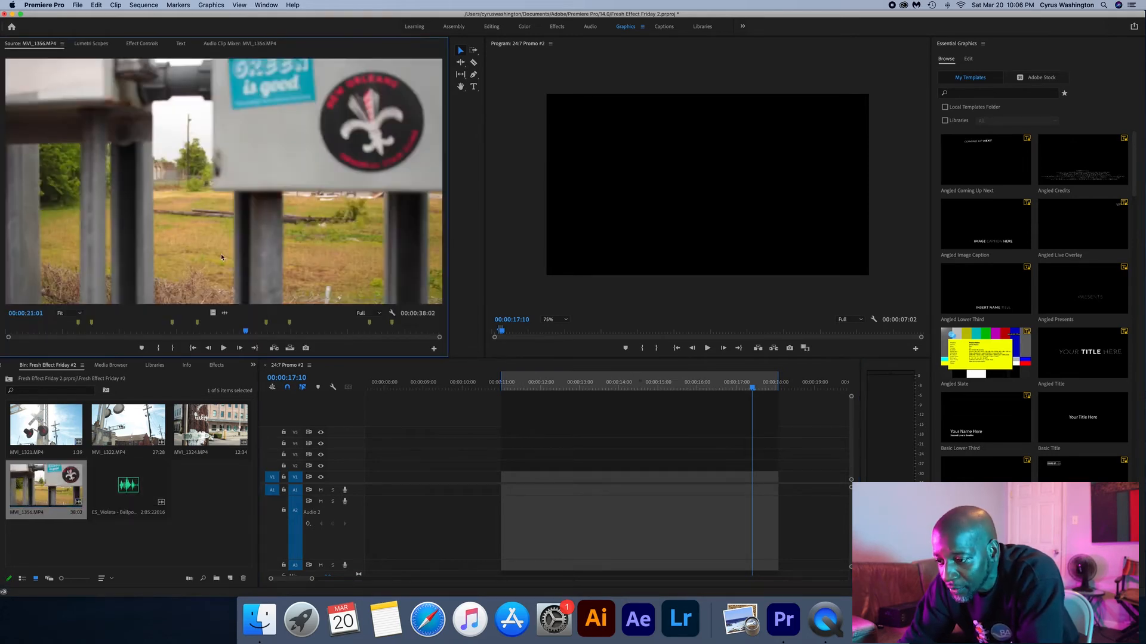
{"action": "key", "text": "i"}
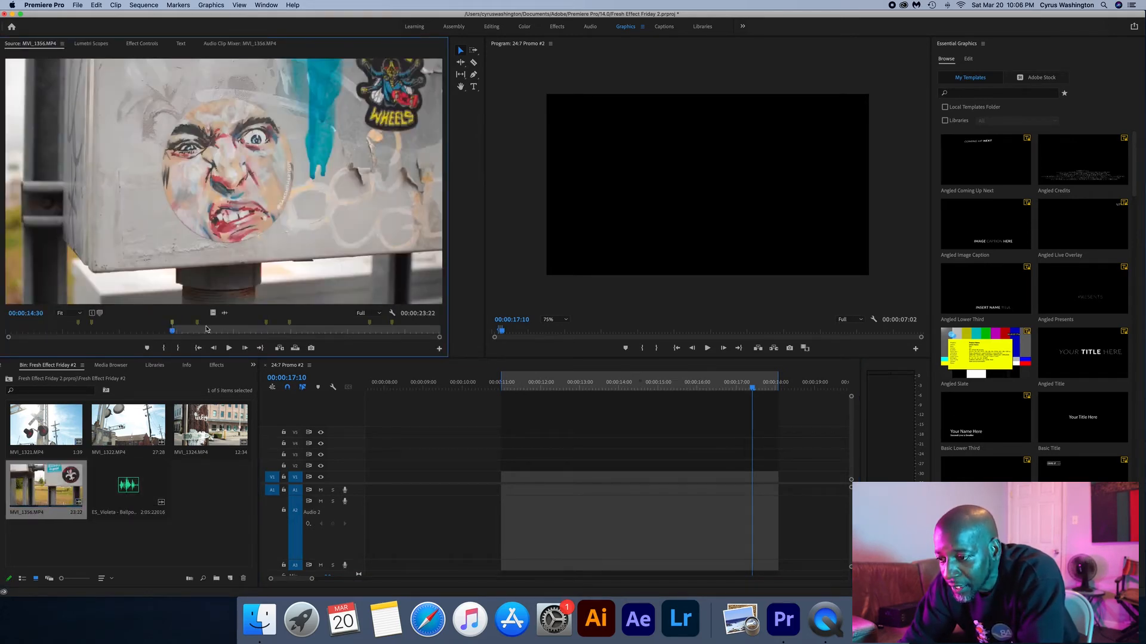
{"action": "left_click", "coordinate": [197, 324]}
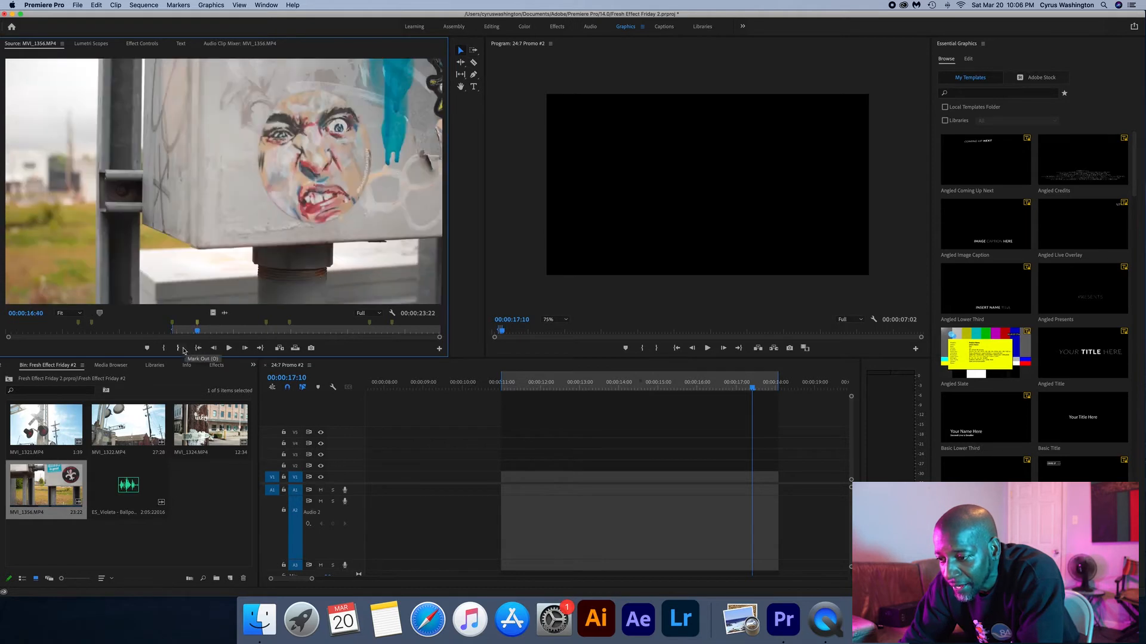
{"action": "left_click", "coordinate": [179, 348]}
{"action": "left_click_drag", "start_coordinate": [433, 414], "coordinate": [396, 480]}
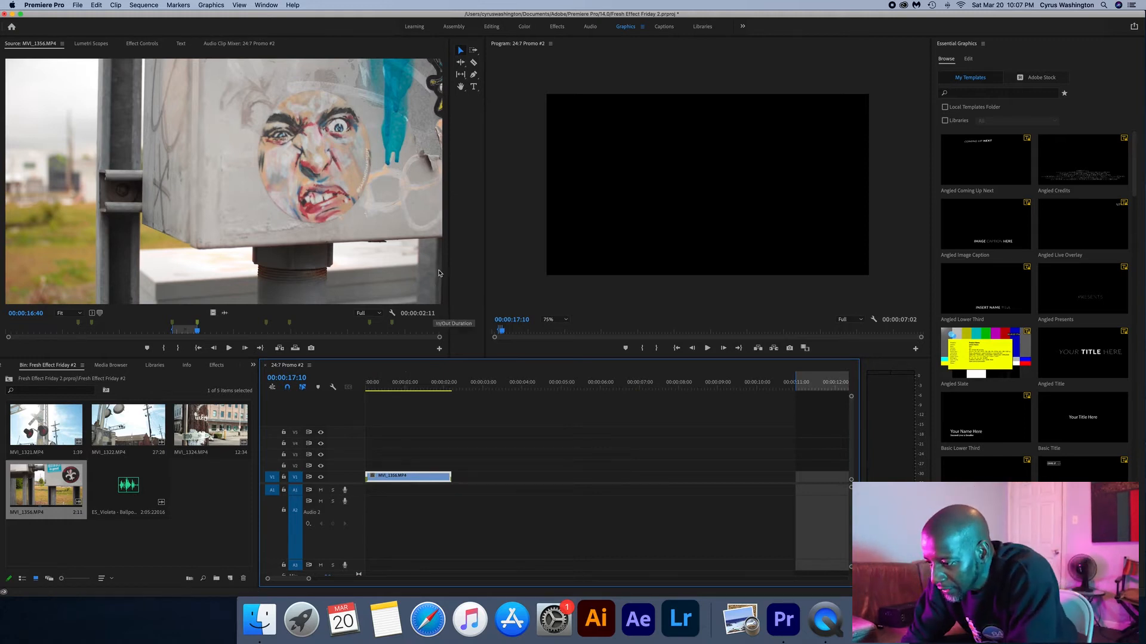
- Show the frame at 00:00:01:04 and set the program preview's zoom level to Fit
{"action": "left_click", "coordinate": [412, 389]}
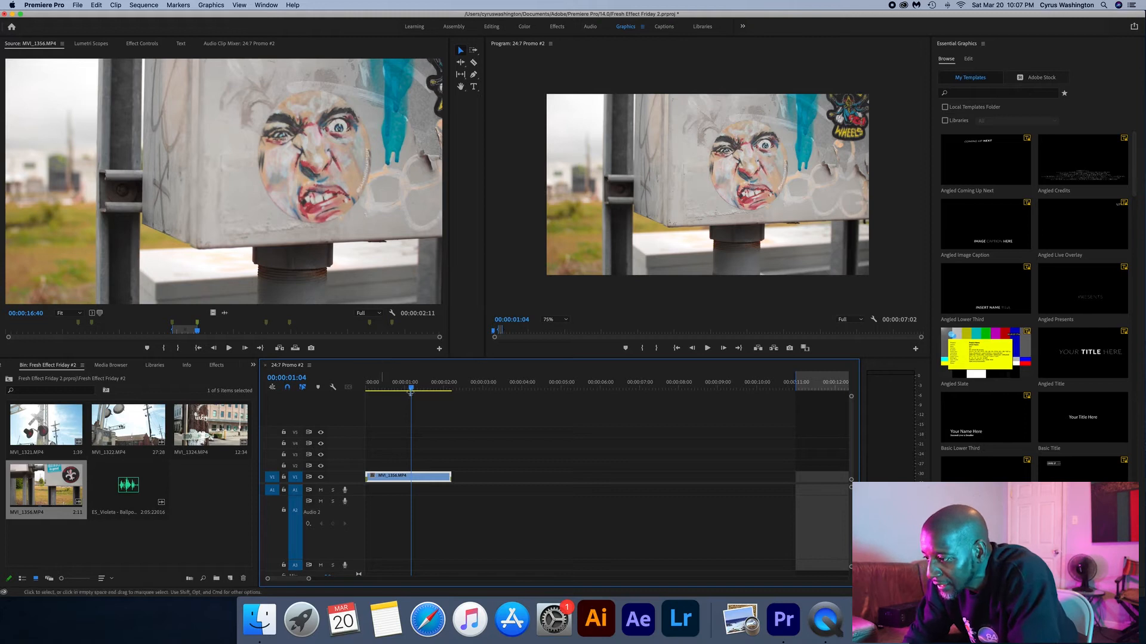
{"action": "left_click", "coordinate": [567, 322]}
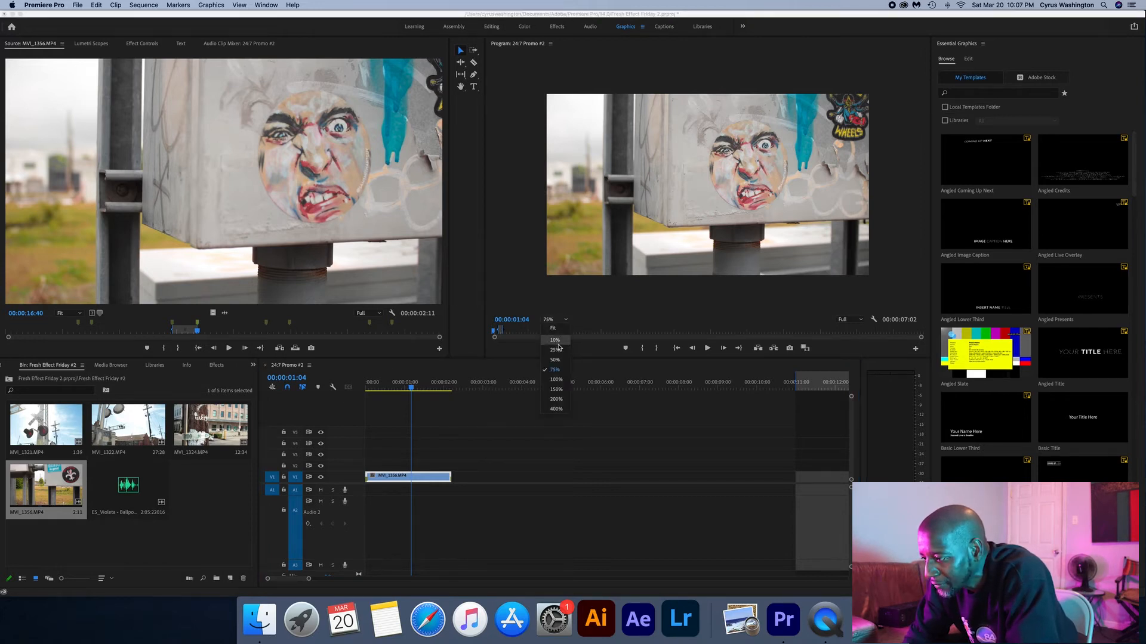
{"action": "left_click", "coordinate": [558, 329]}
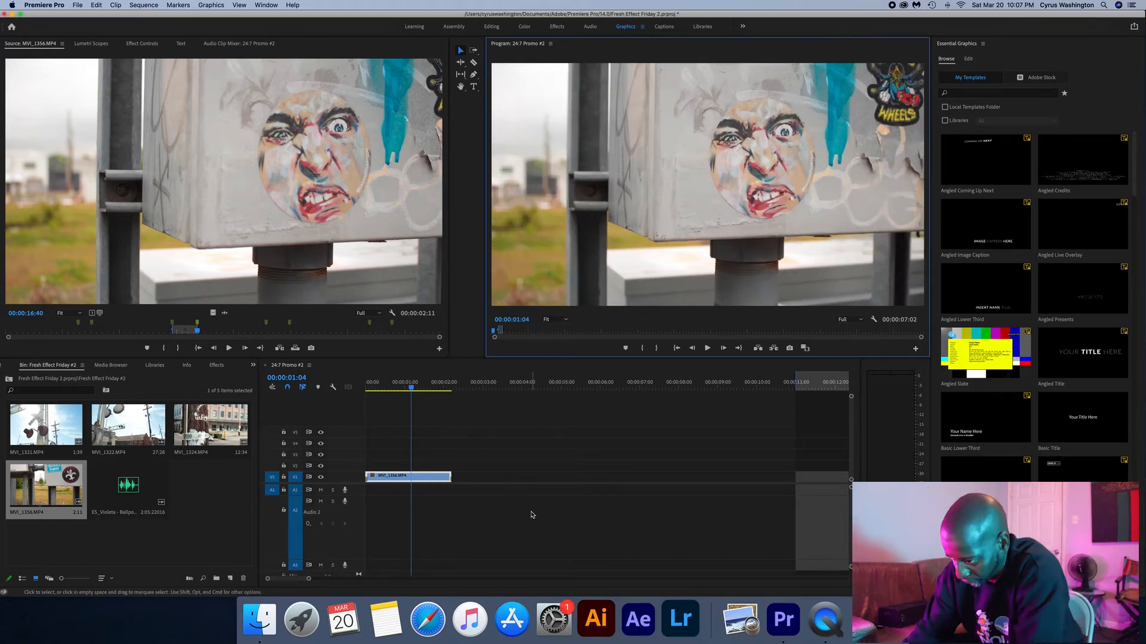
- Duplicate the MVI_1356.MP4 clip onto the track above and scale the duplicate to 76%
{"action": "left_click", "coordinate": [410, 391]}
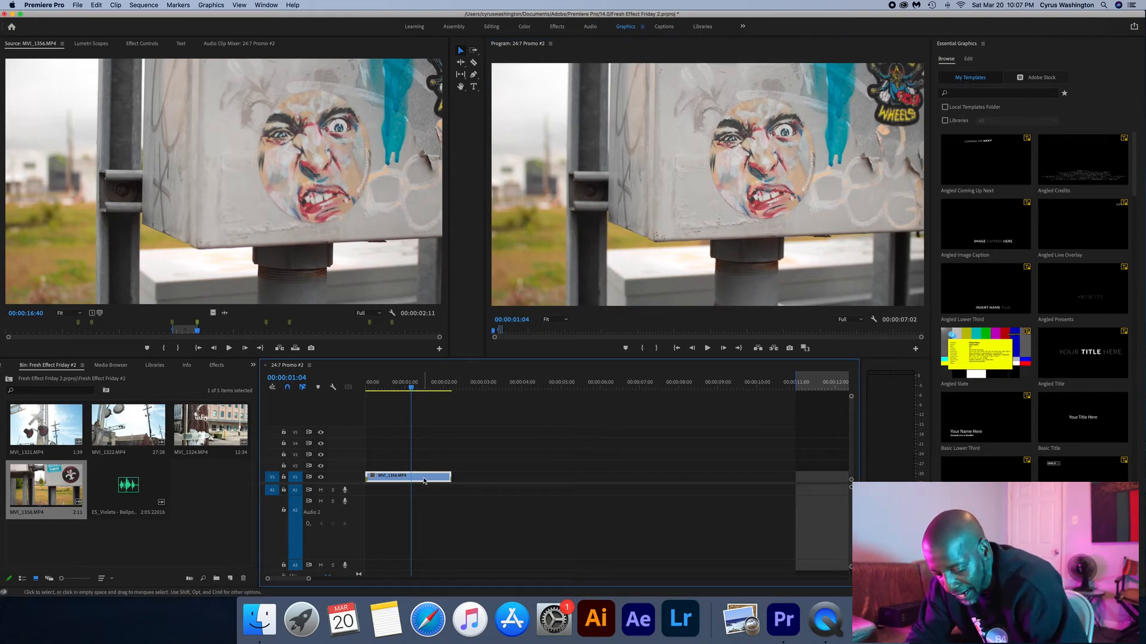
{"action": "left_click_drag", "start_coordinate": [424, 481], "coordinate": [426, 468]}
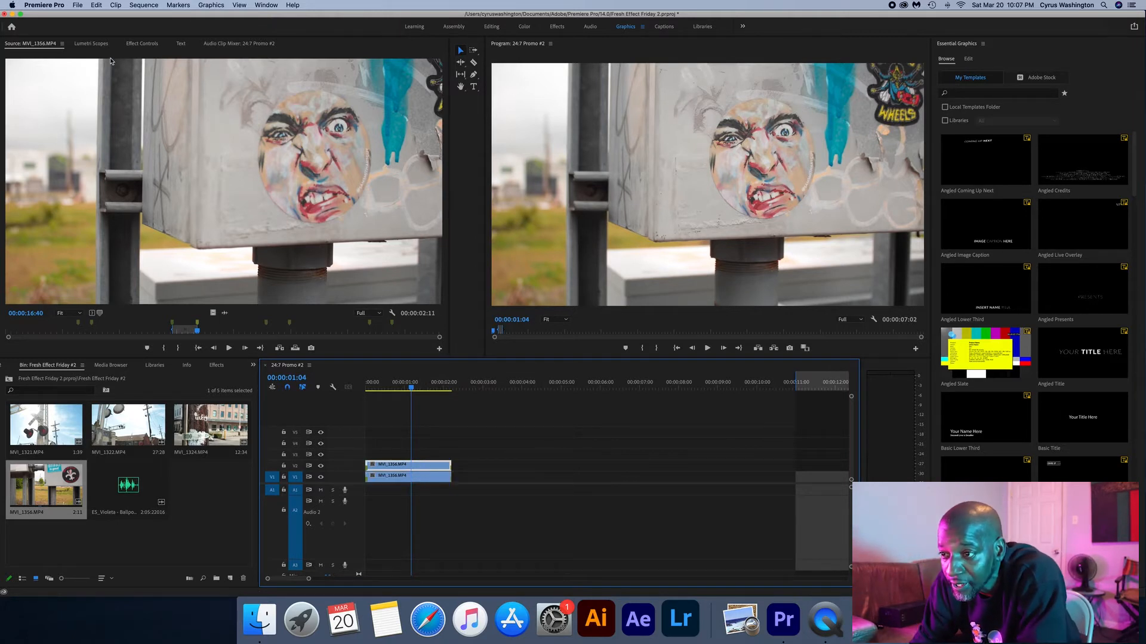
{"action": "left_click", "coordinate": [141, 44]}
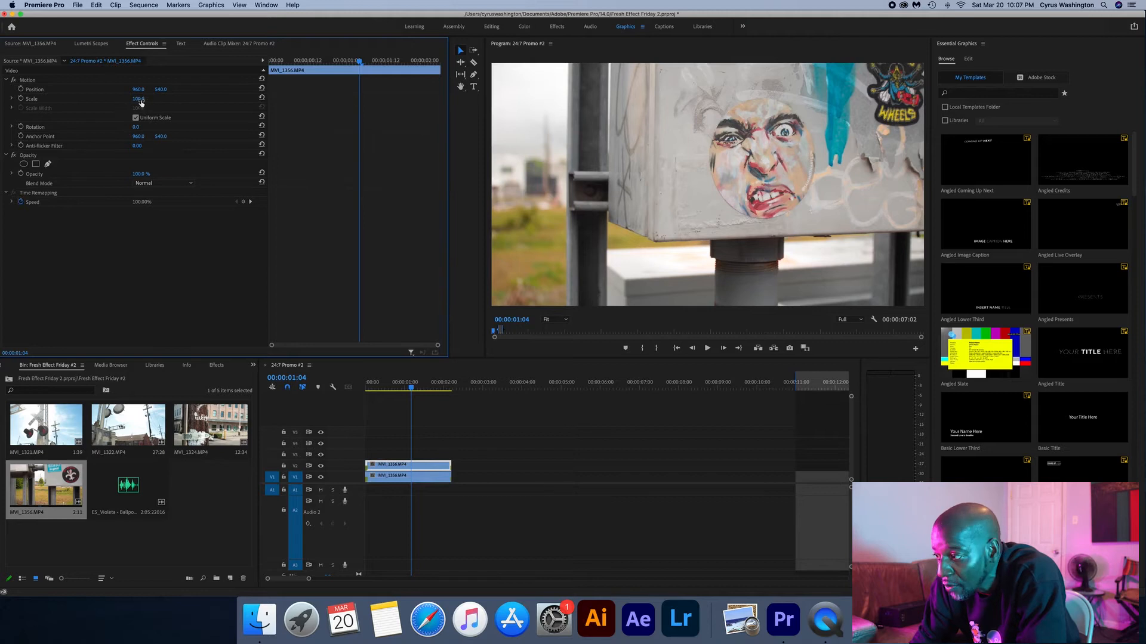
{"action": "left_click_drag", "start_coordinate": [139, 98], "coordinate": [123, 98]}
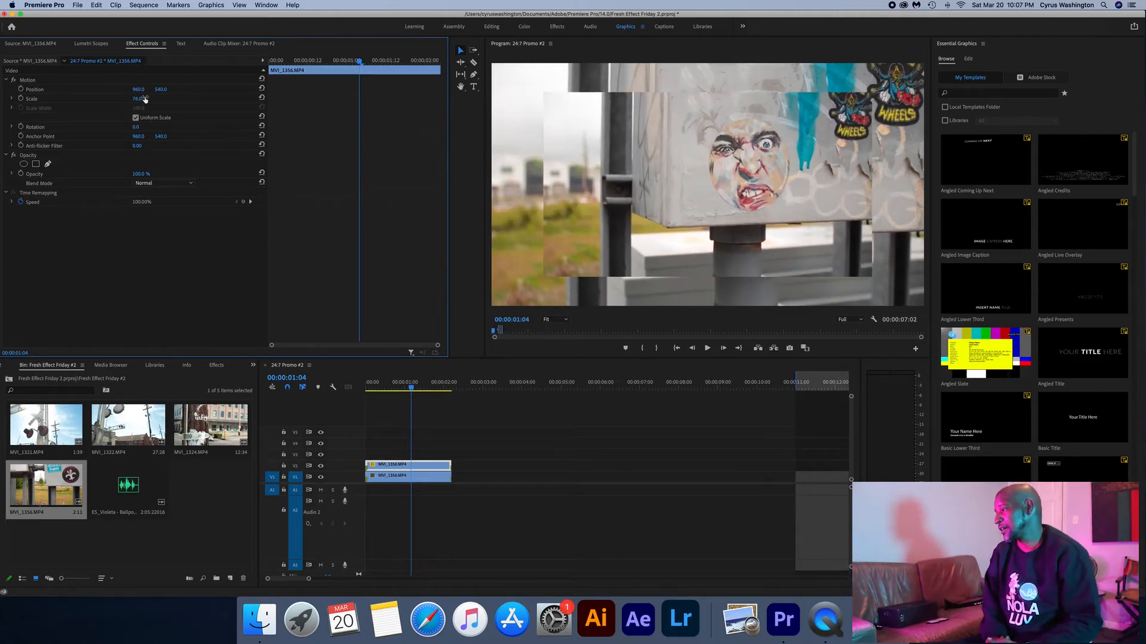
- Apply Gaussian Blur to the lower MVI_1356.MP4 clip with a blurriness of 71 and Repeat Edge Pixels enabled
{"action": "left_click", "coordinate": [404, 476]}
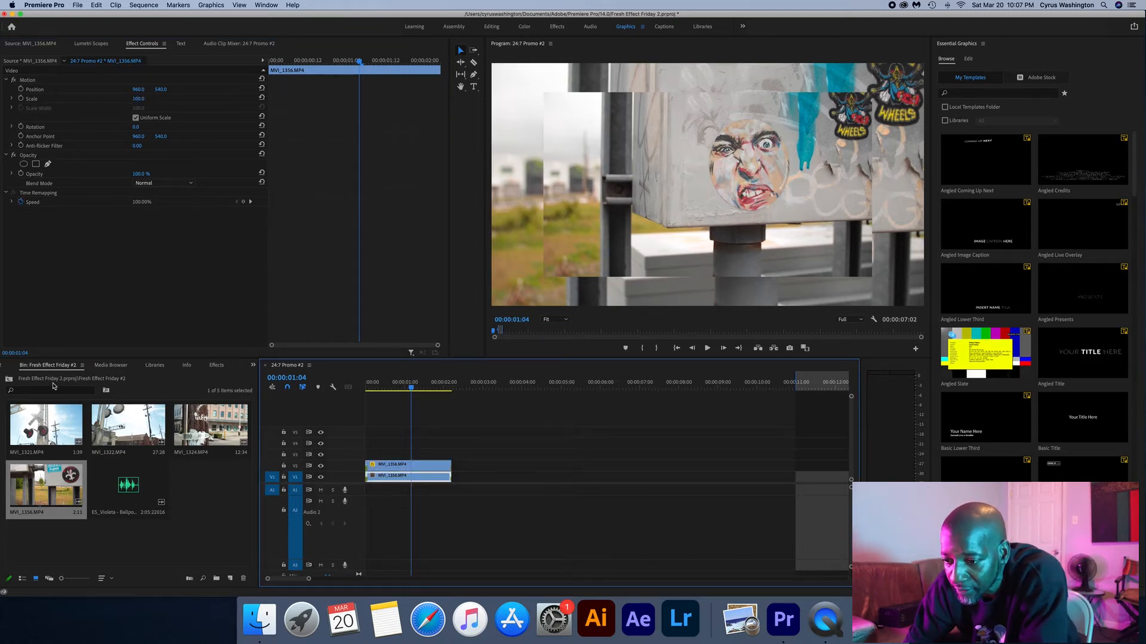
{"action": "left_click", "coordinate": [215, 367]}
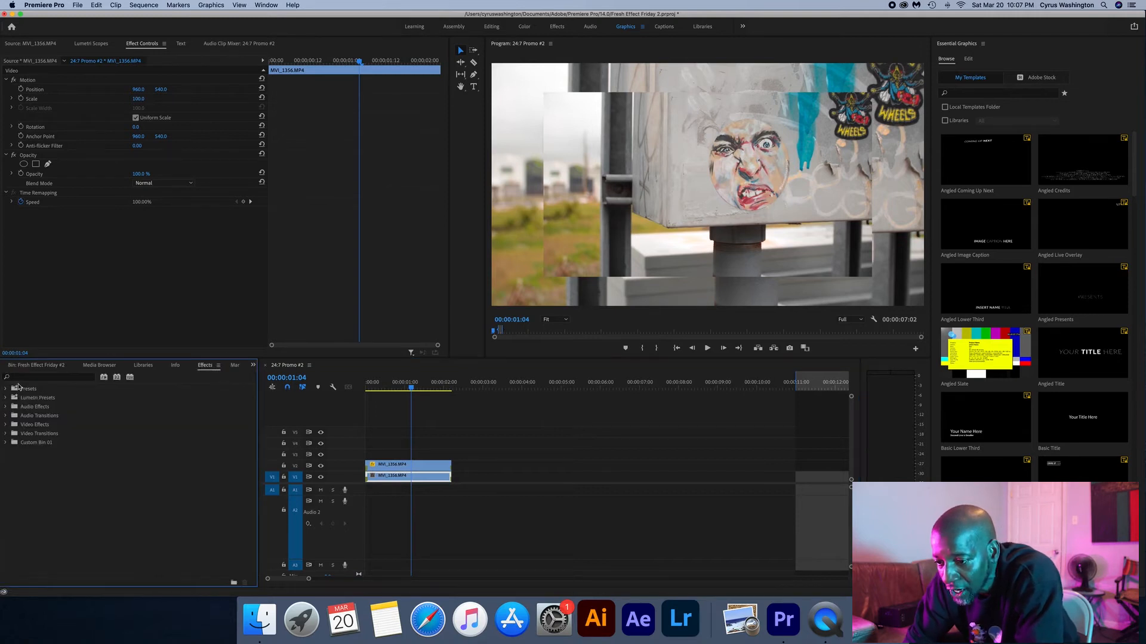
{"action": "left_click", "coordinate": [39, 377]}
{"action": "type", "text": "ga"}
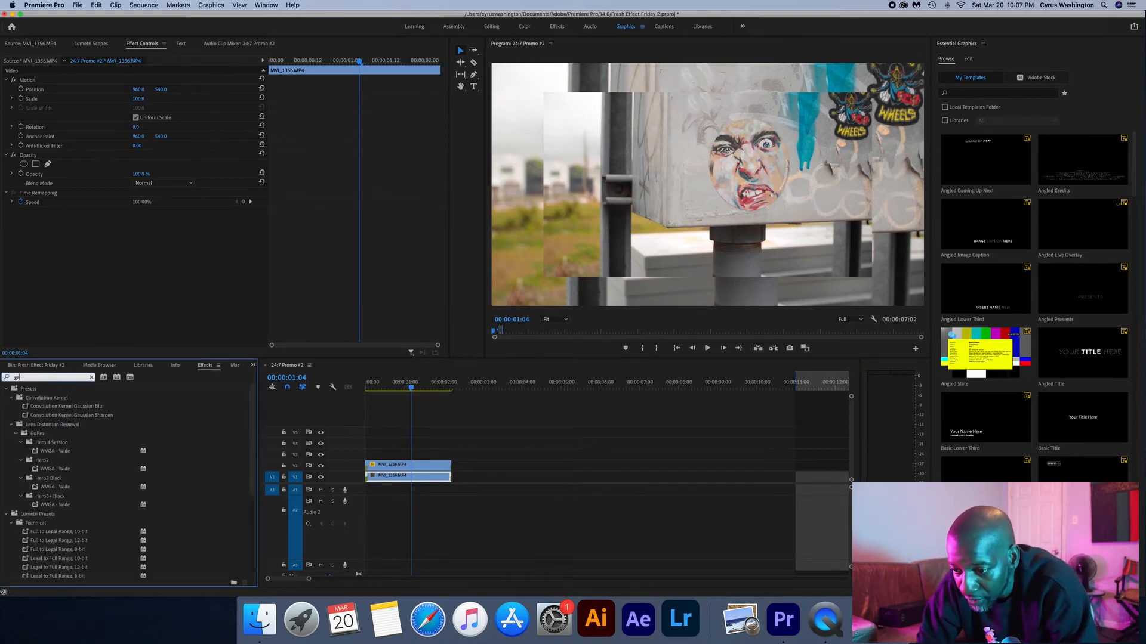
{"action": "type", "text": "u"}
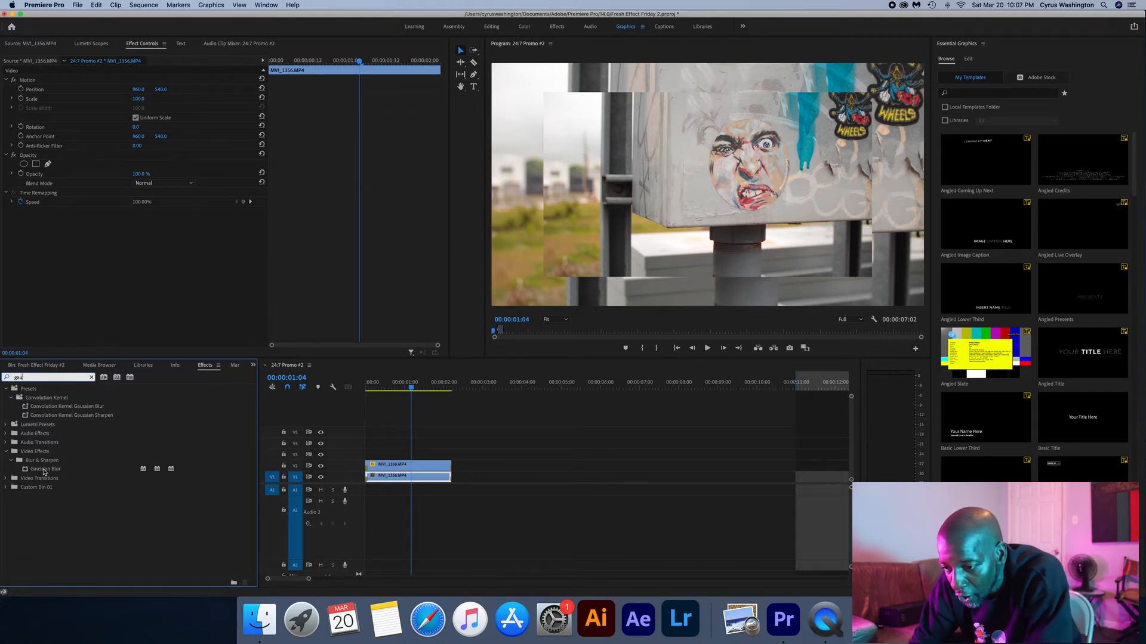
{"action": "left_click", "coordinate": [44, 472]}
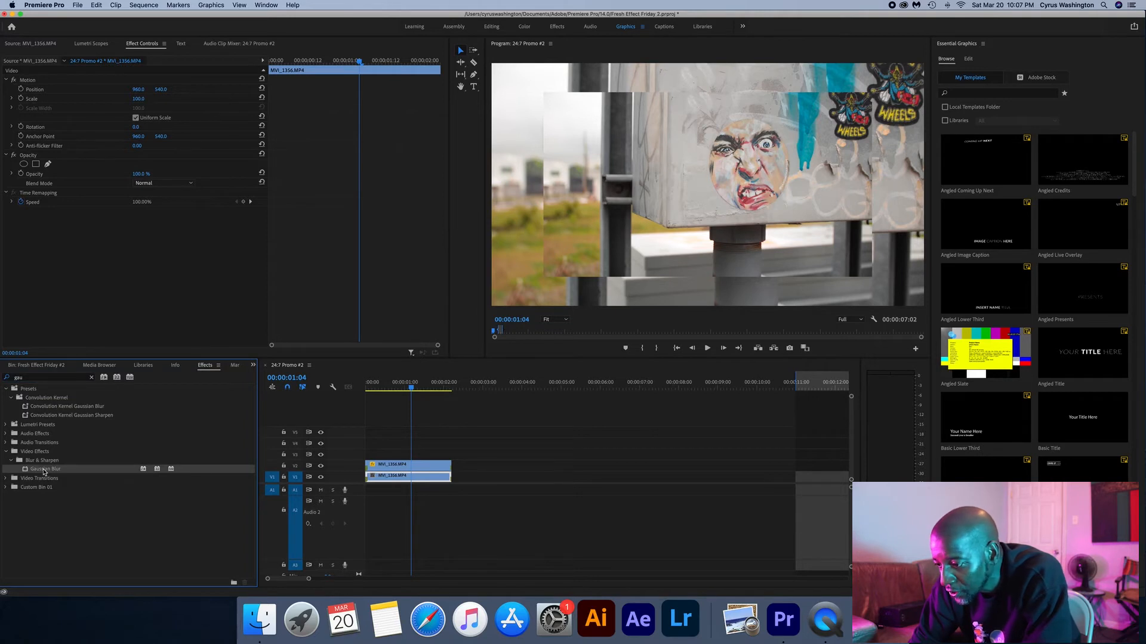
{"action": "left_click_drag", "start_coordinate": [392, 478], "coordinate": [393, 478]}
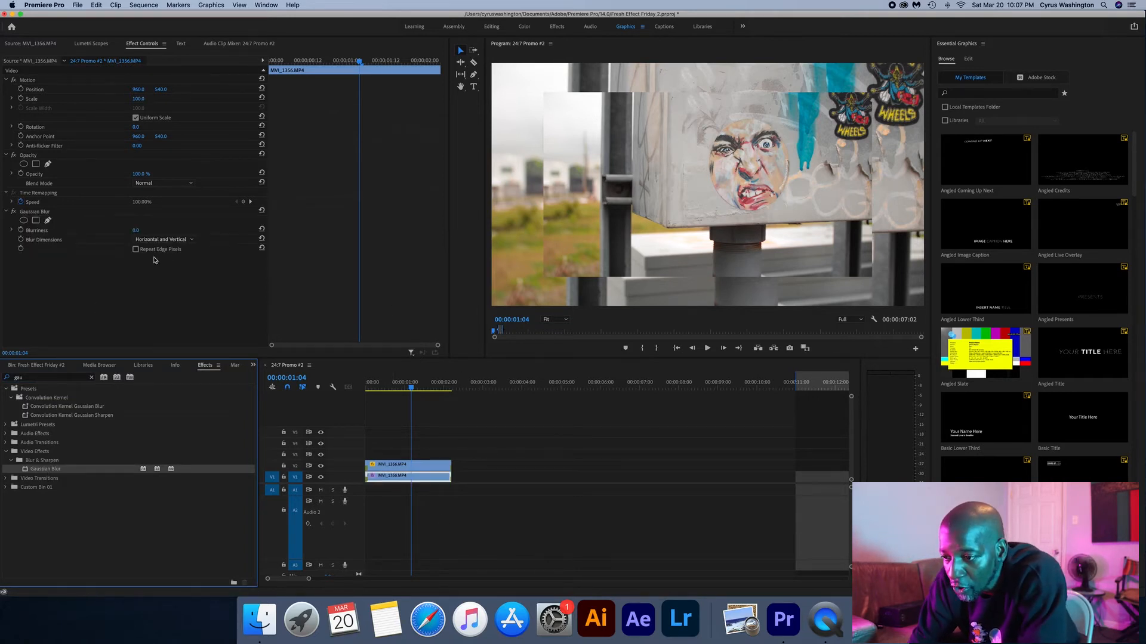
{"action": "left_click_drag", "start_coordinate": [138, 231], "coordinate": [181, 232]}
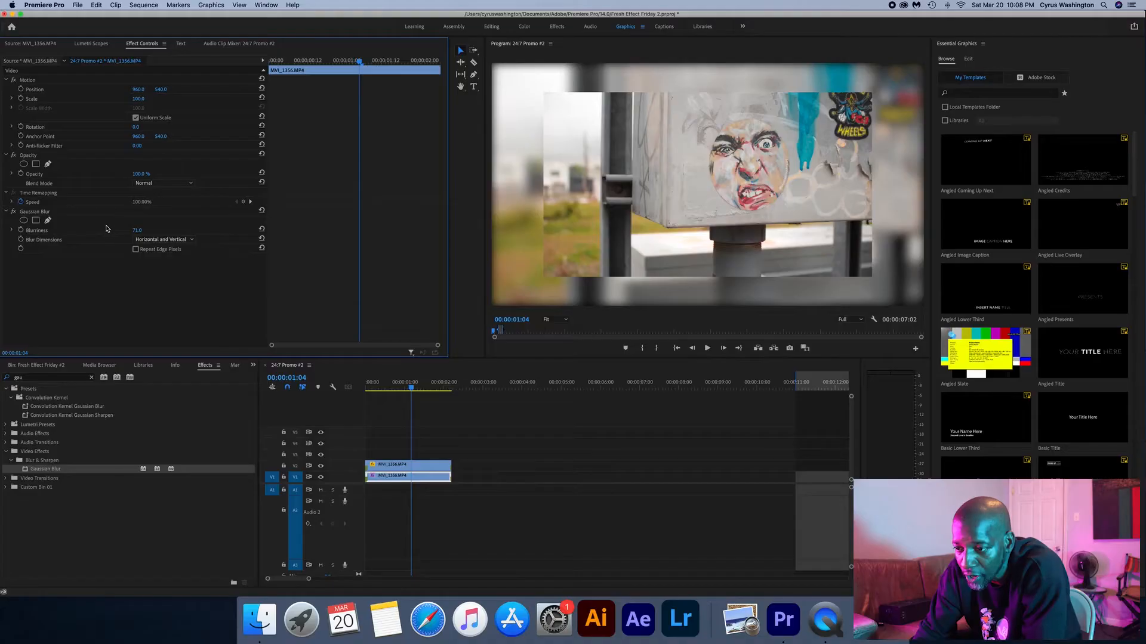
{"action": "left_click", "coordinate": [136, 250]}
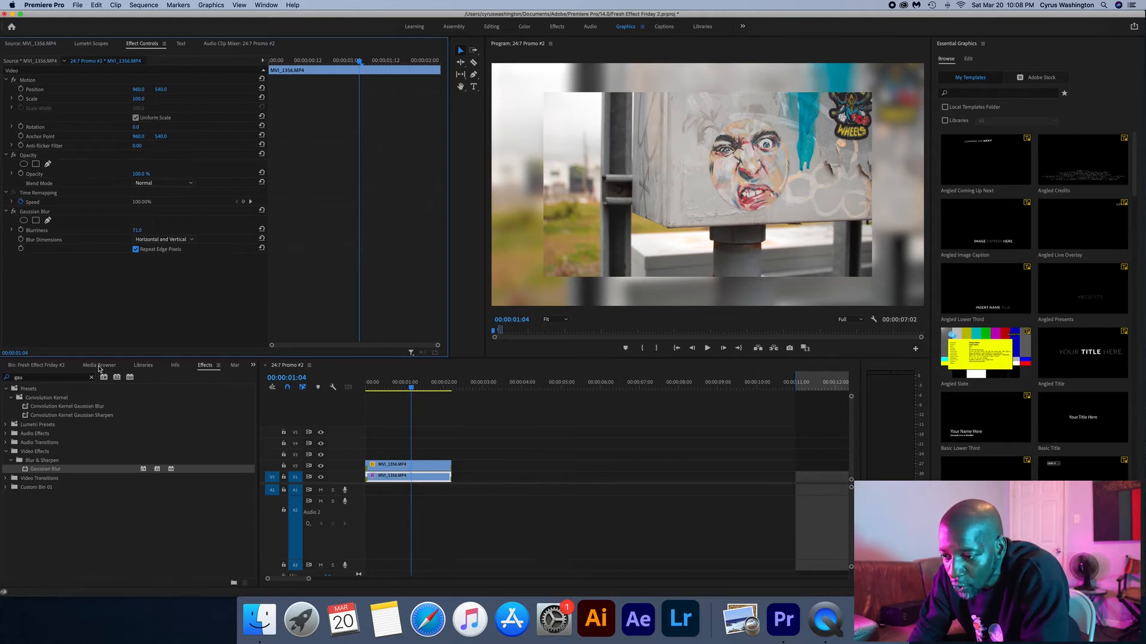
- Create a 1920 × 1080 color matte using the graffiti's teal, darkened to 0A566D, and keep the name Color Matte
{"action": "scroll", "coordinate": [99, 367], "scroll_direction": "up", "scroll_amount": 5}
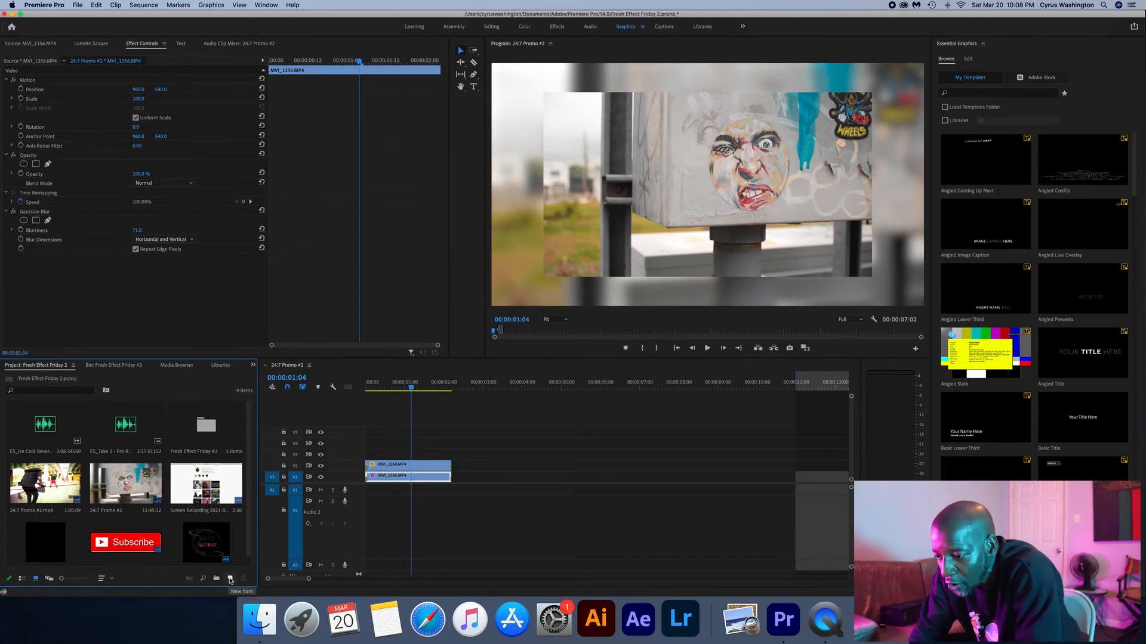
{"action": "left_click", "coordinate": [231, 580]}
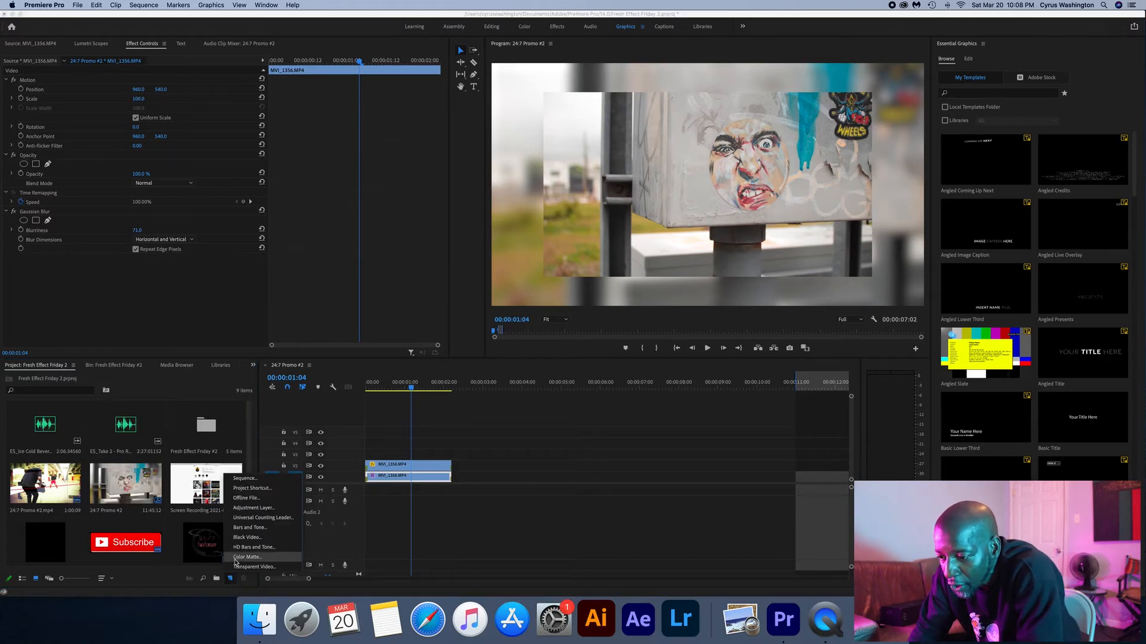
{"action": "left_click", "coordinate": [243, 559]}
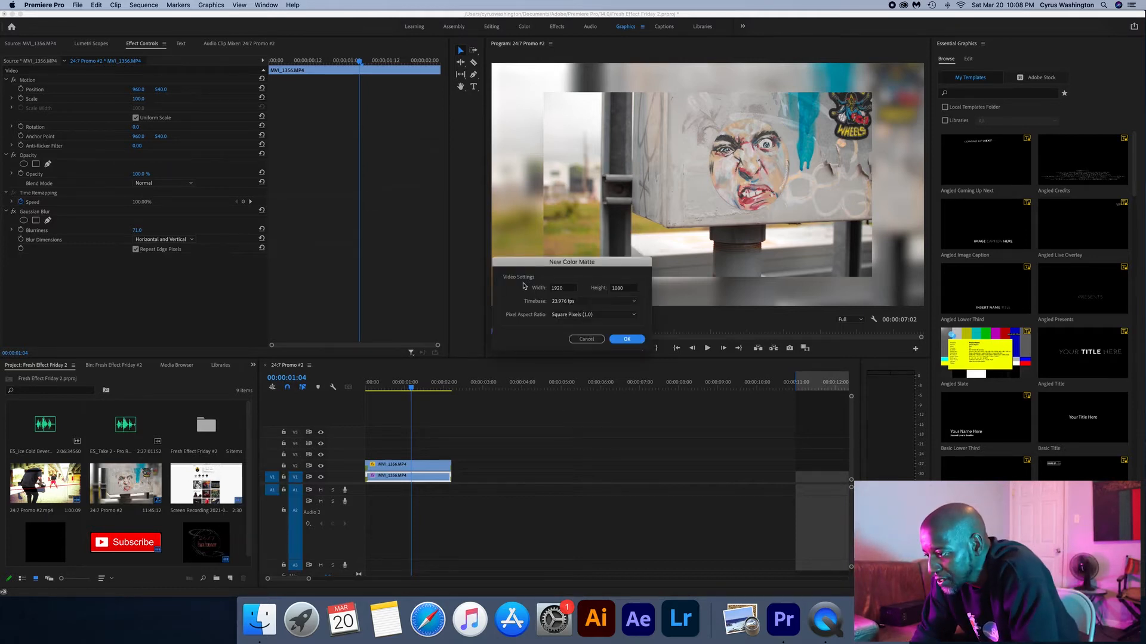
{"action": "left_click", "coordinate": [626, 340]}
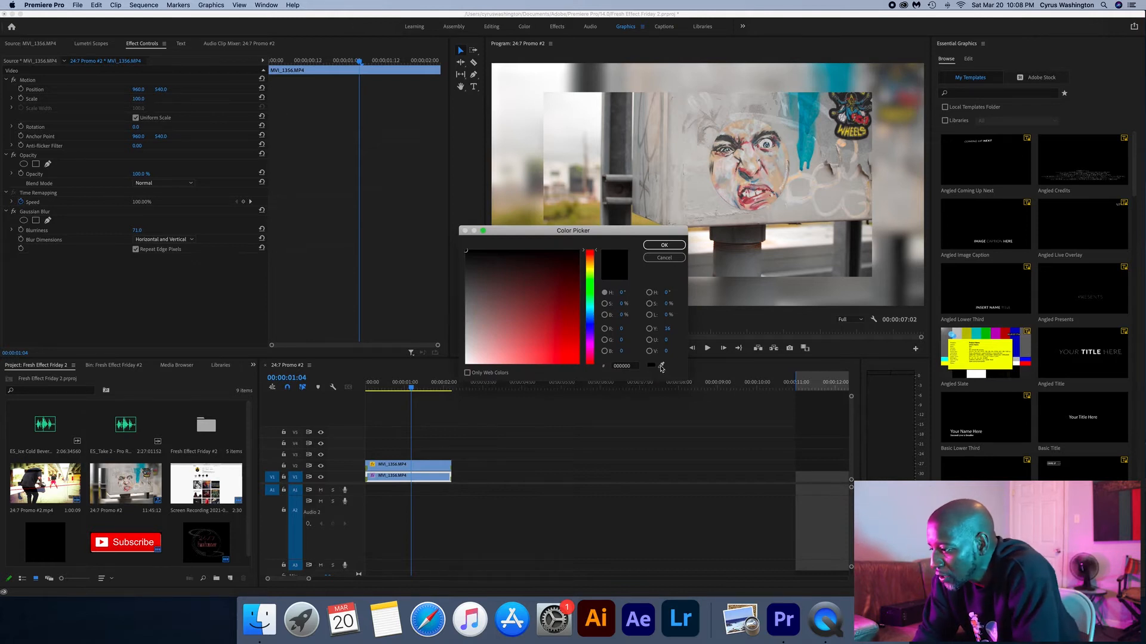
{"action": "left_click", "coordinate": [812, 127]}
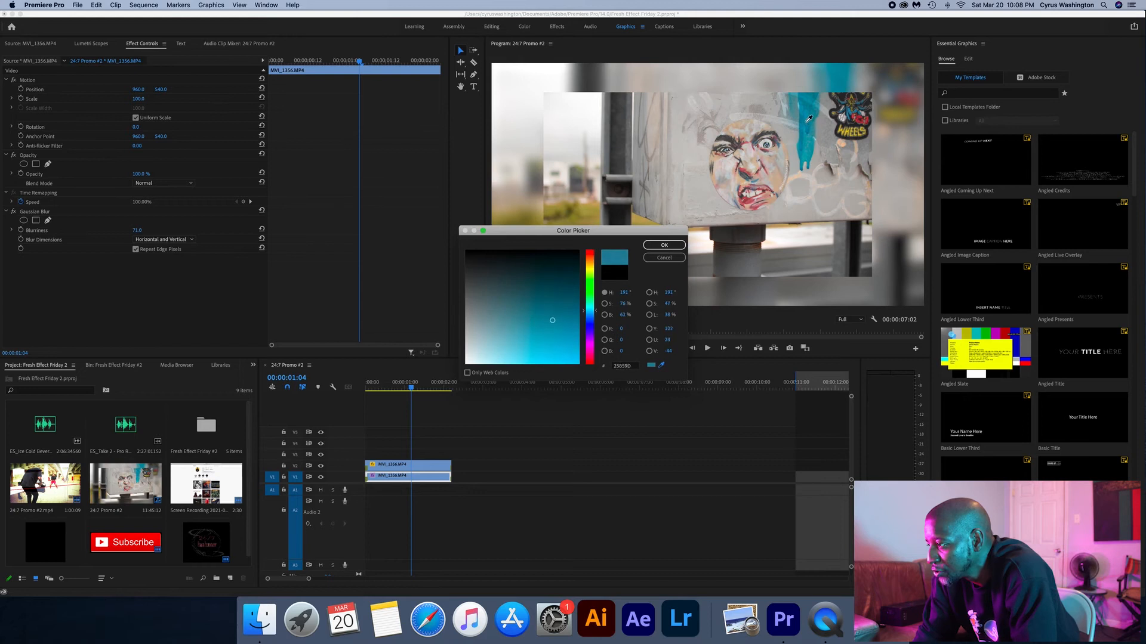
{"action": "left_click", "coordinate": [806, 128]}
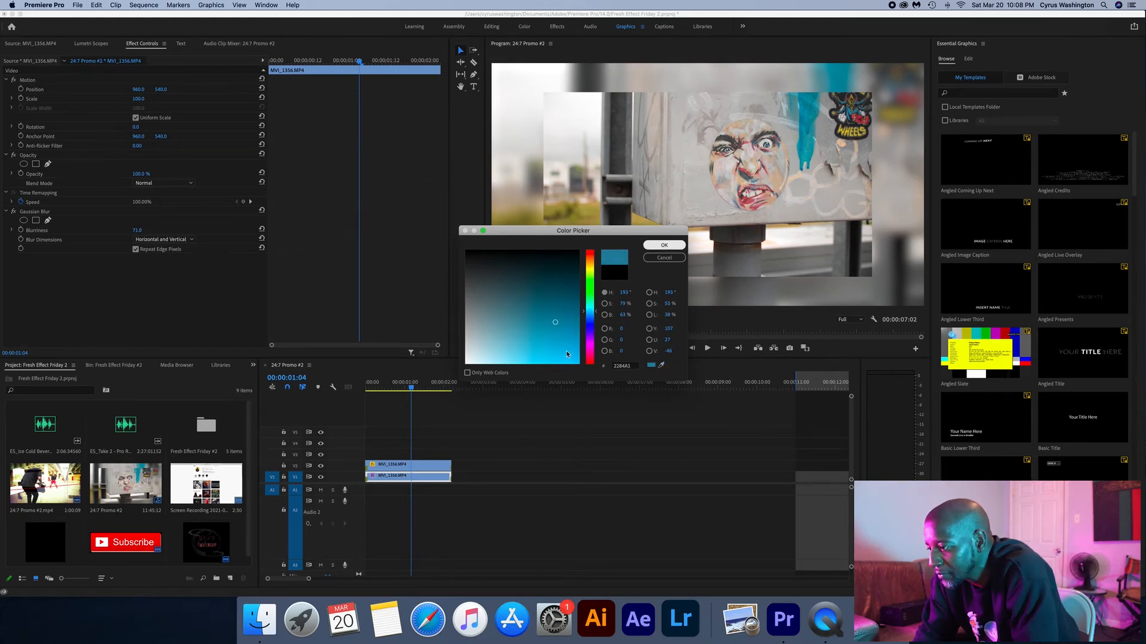
{"action": "left_click", "coordinate": [569, 297]}
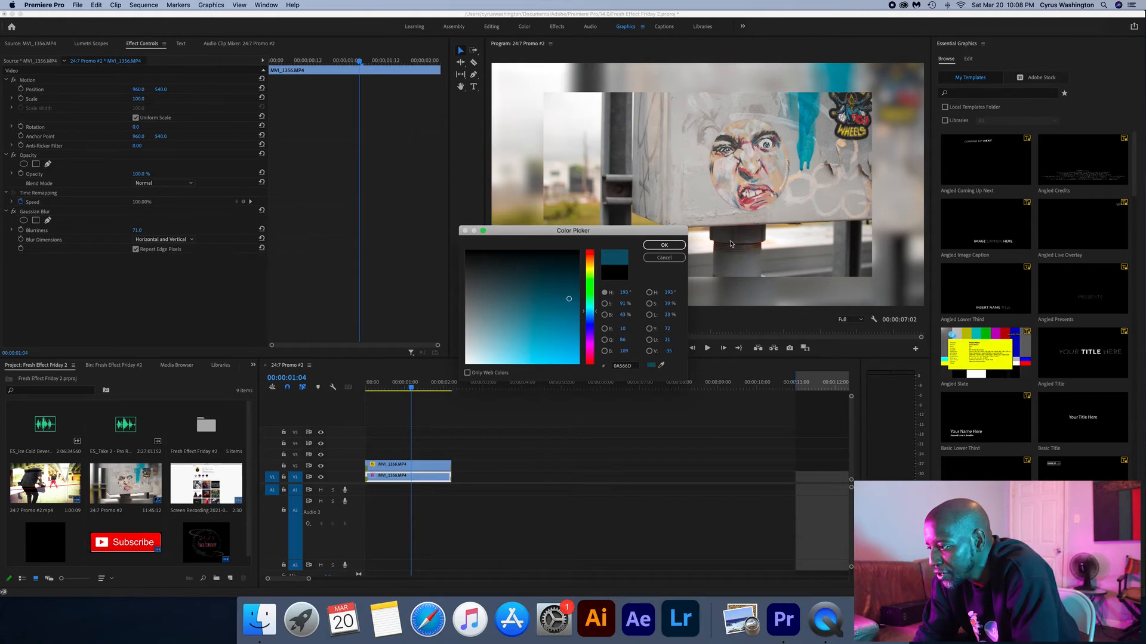
{"action": "left_click", "coordinate": [664, 244]}
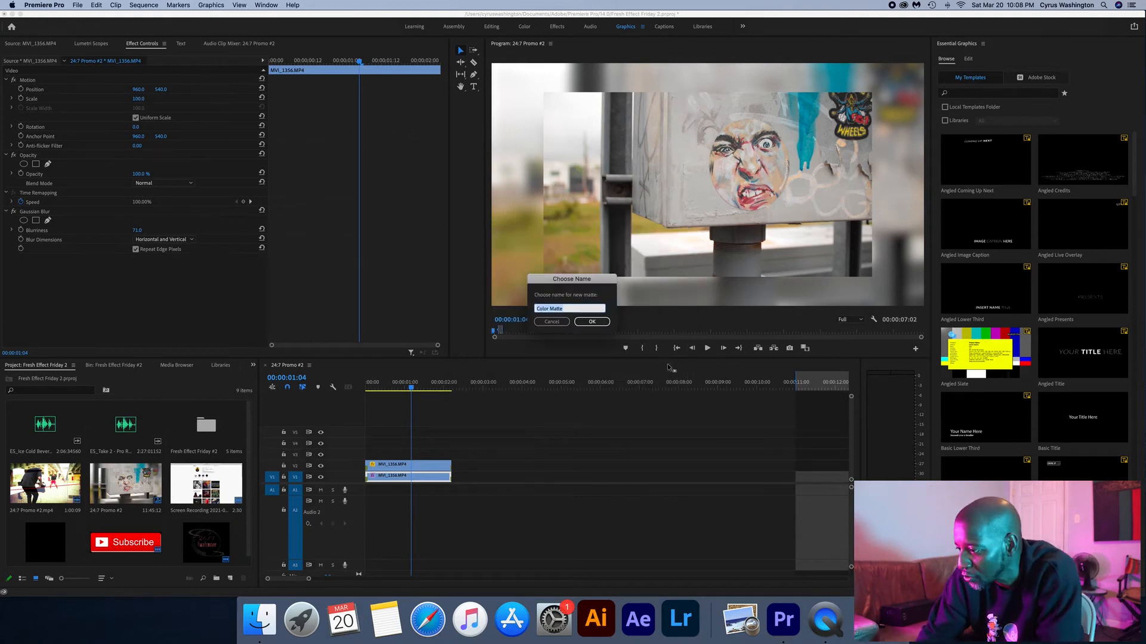
{"action": "left_click", "coordinate": [599, 324]}
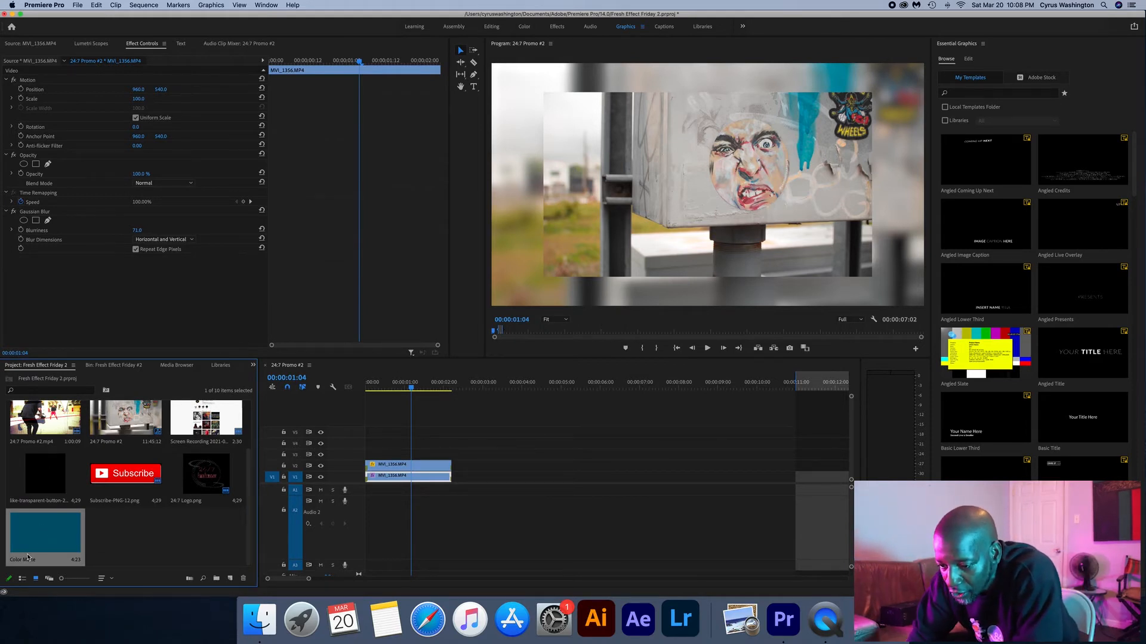
- Place Color Matte on V3 without uniform scaling, set its scale width to 0.5, and align it with the inset's left edge at X 235
{"action": "left_click_drag", "start_coordinate": [102, 505], "coordinate": [349, 455]}
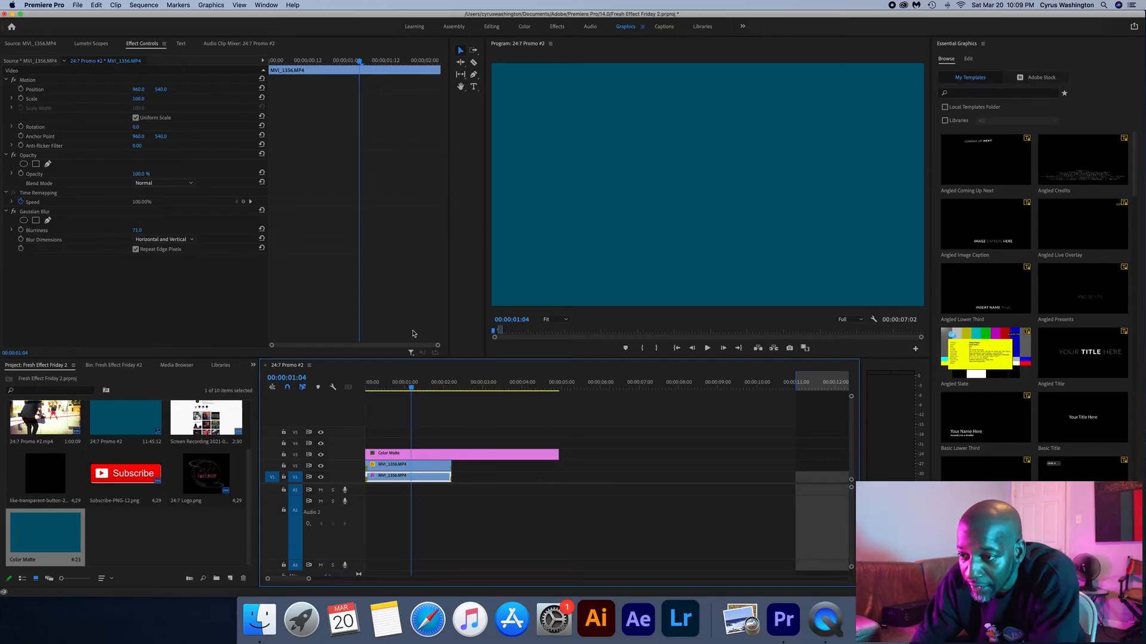
{"action": "left_click", "coordinate": [434, 454]}
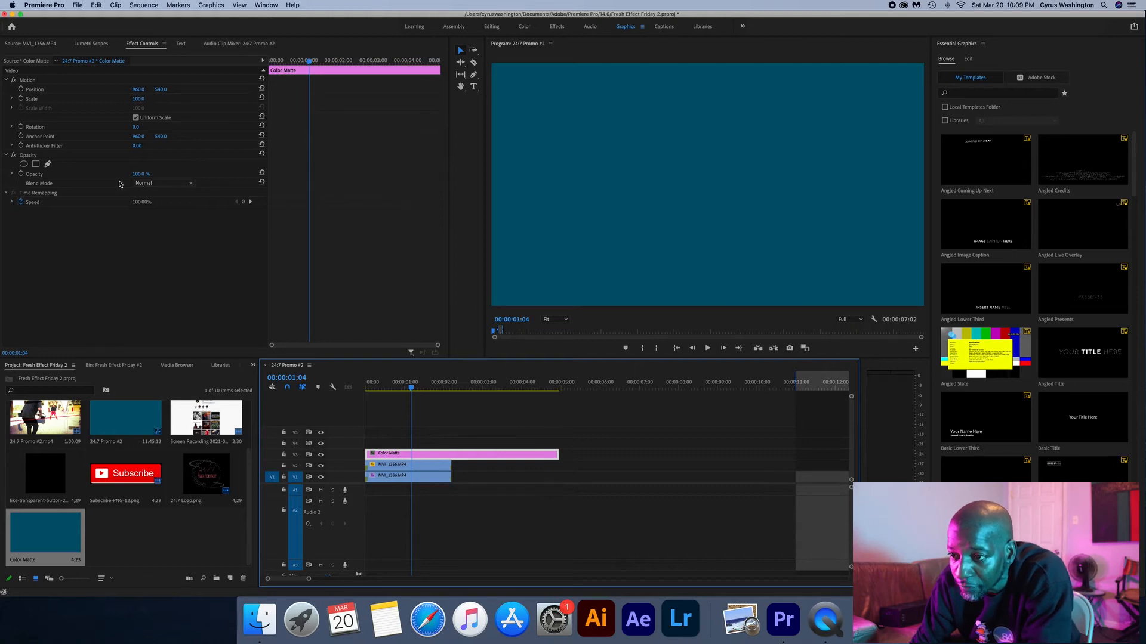
{"action": "left_click", "coordinate": [137, 119]}
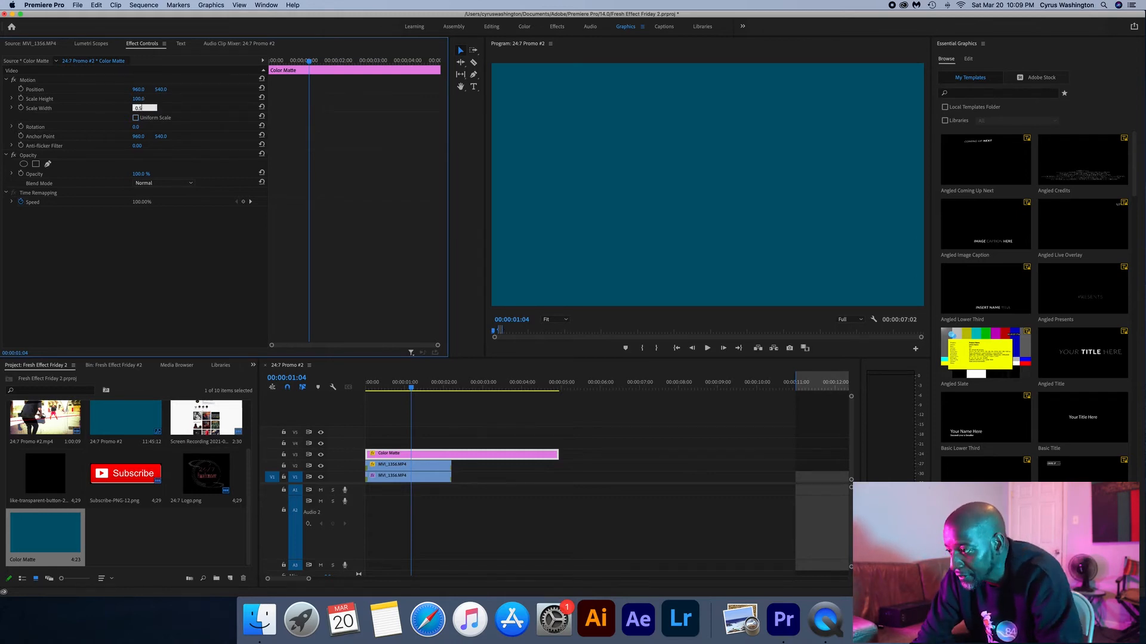
{"action": "key", "text": "Return"}
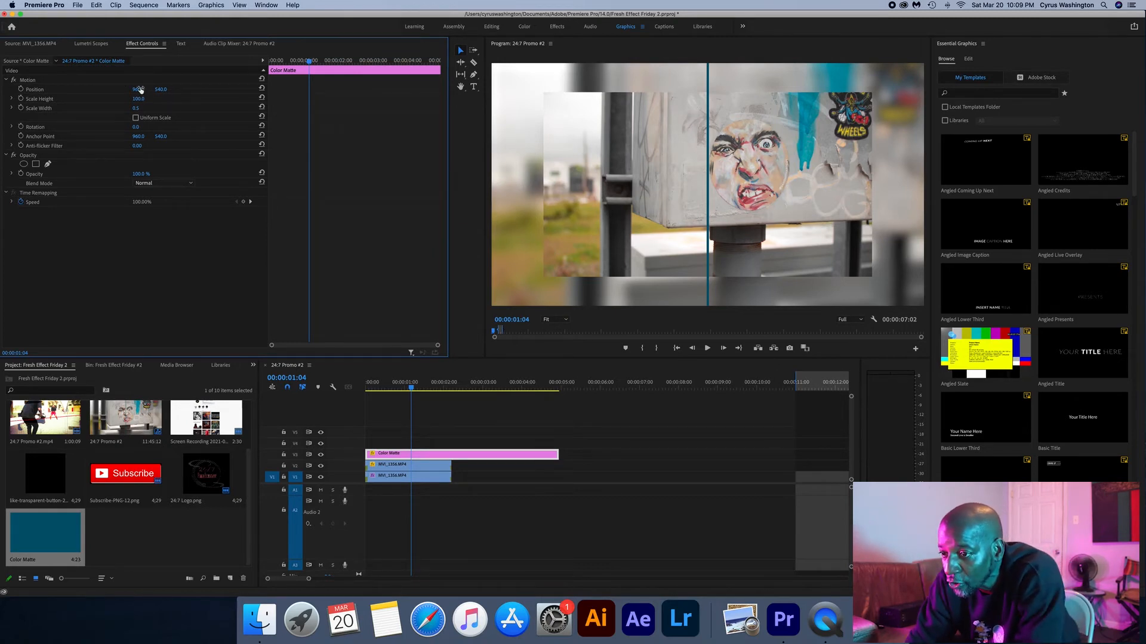
{"action": "left_click_drag", "start_coordinate": [140, 94], "coordinate": [20, 94]}
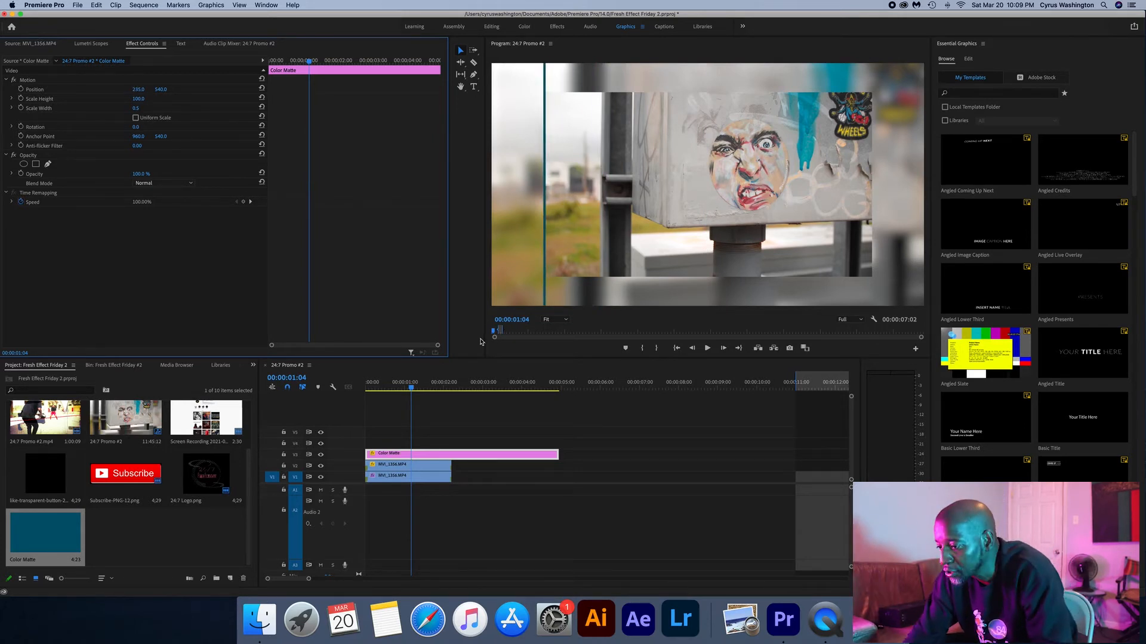
- Duplicate the Color Matte line onto V4 and align the copy with the inset's right edge at X 1685
{"action": "left_click", "coordinate": [422, 459]}
{"action": "left_click_drag", "start_coordinate": [423, 452], "coordinate": [429, 443]}
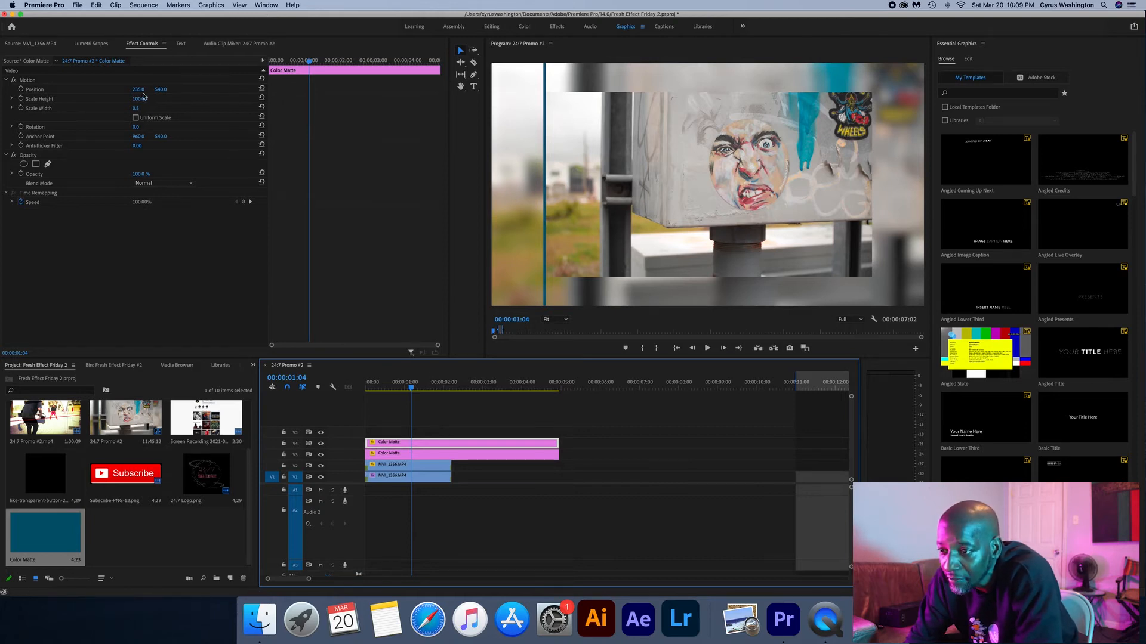
{"action": "left_click_drag", "start_coordinate": [135, 90], "coordinate": [1000, 90]}
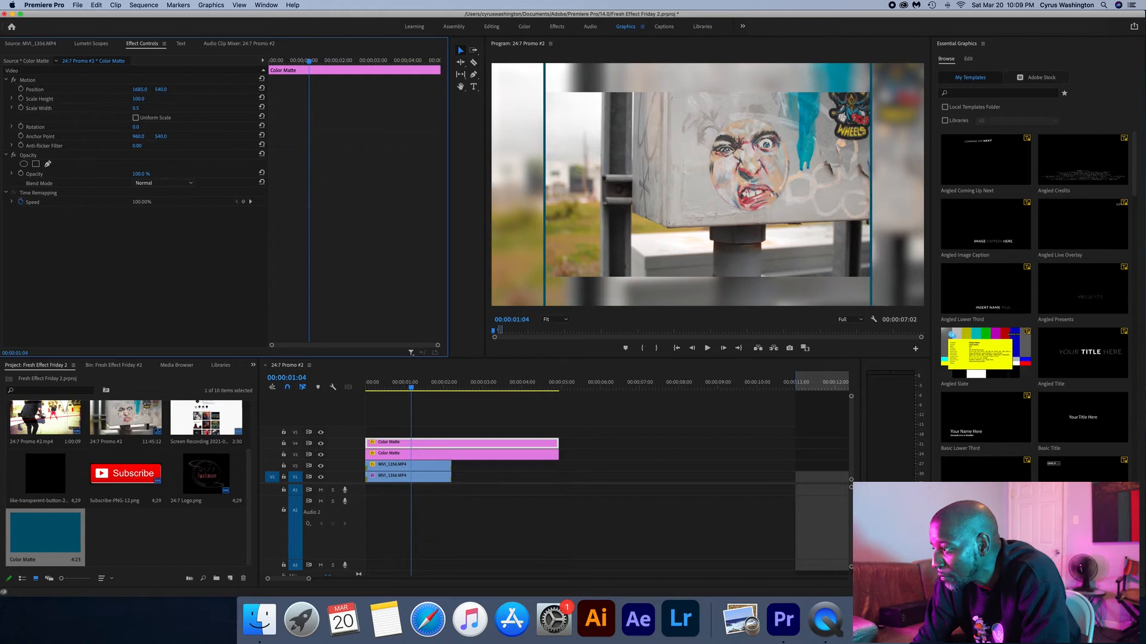
- Duplicate the Color Matte line onto V5, rotate it 90°, set position Y to 948 and scale height to 380 along the inset's bottom edge
{"action": "left_click", "coordinate": [435, 445]}
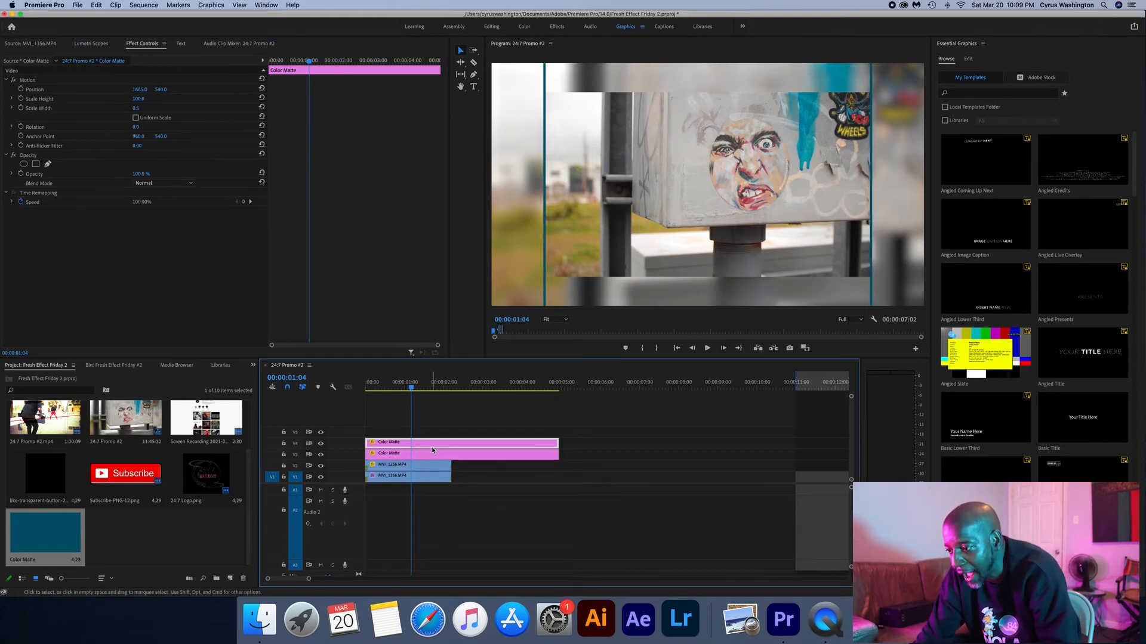
{"action": "left_click_drag", "start_coordinate": [430, 445], "coordinate": [432, 434]}
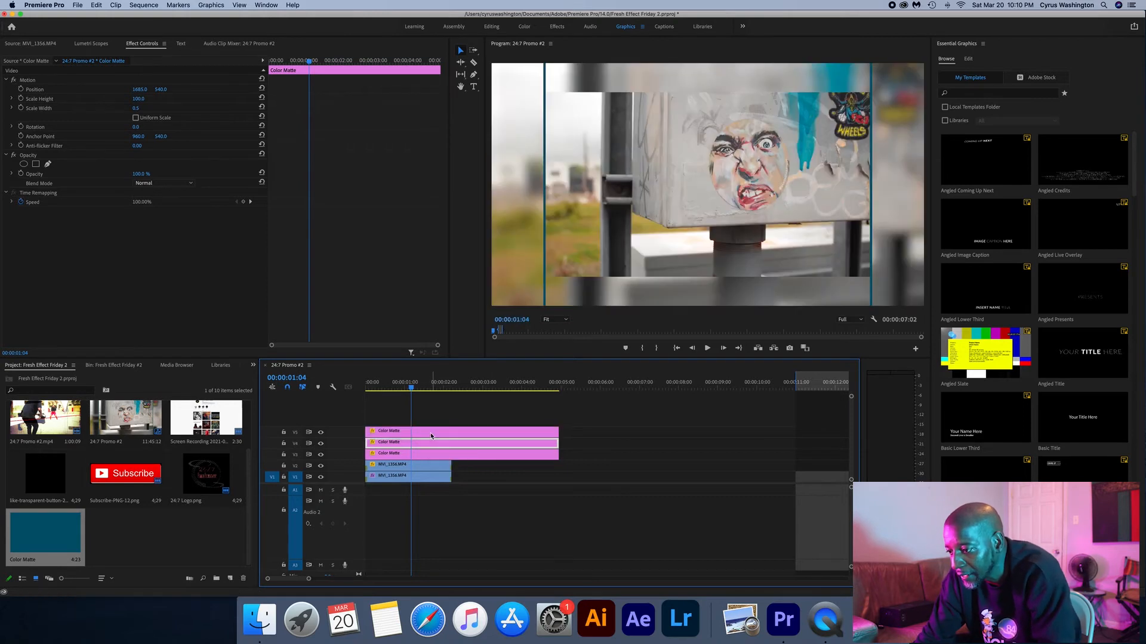
{"action": "left_click", "coordinate": [437, 432]}
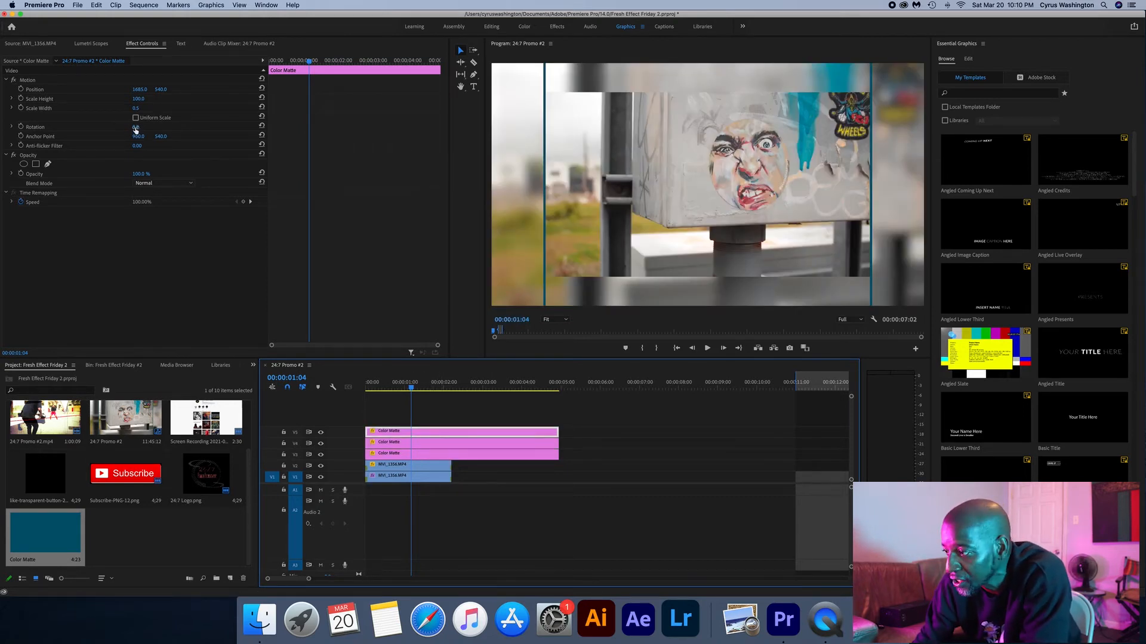
{"action": "mouse_move", "coordinate": [135, 129]}
{"action": "left_mouse_down"}
{"action": "mouse_move", "coordinate": [191, 130]}
{"action": "mouse_move", "coordinate": [143, 127]}
{"action": "left_mouse_up"}
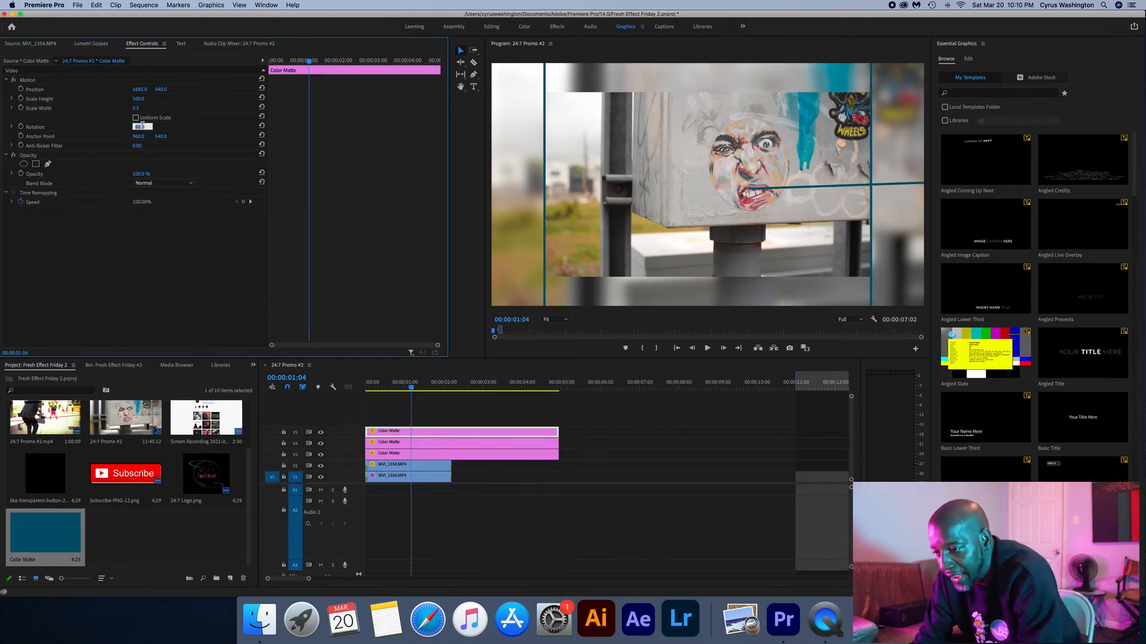
{"action": "key", "text": "Return"}
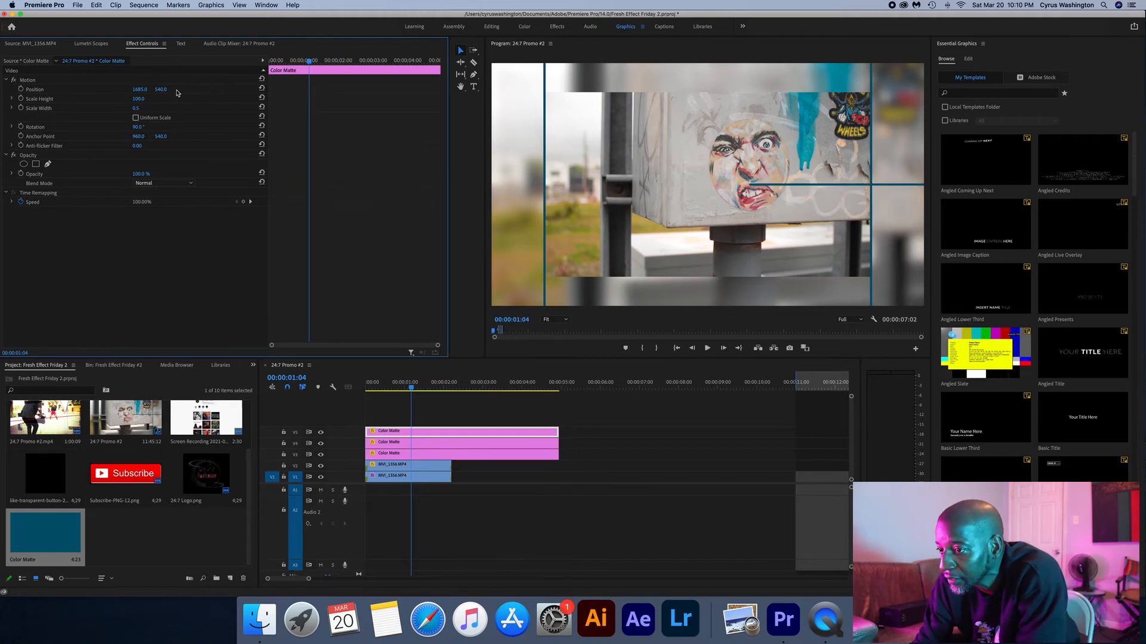
{"action": "left_click_drag", "start_coordinate": [161, 90], "coordinate": [405, 90]}
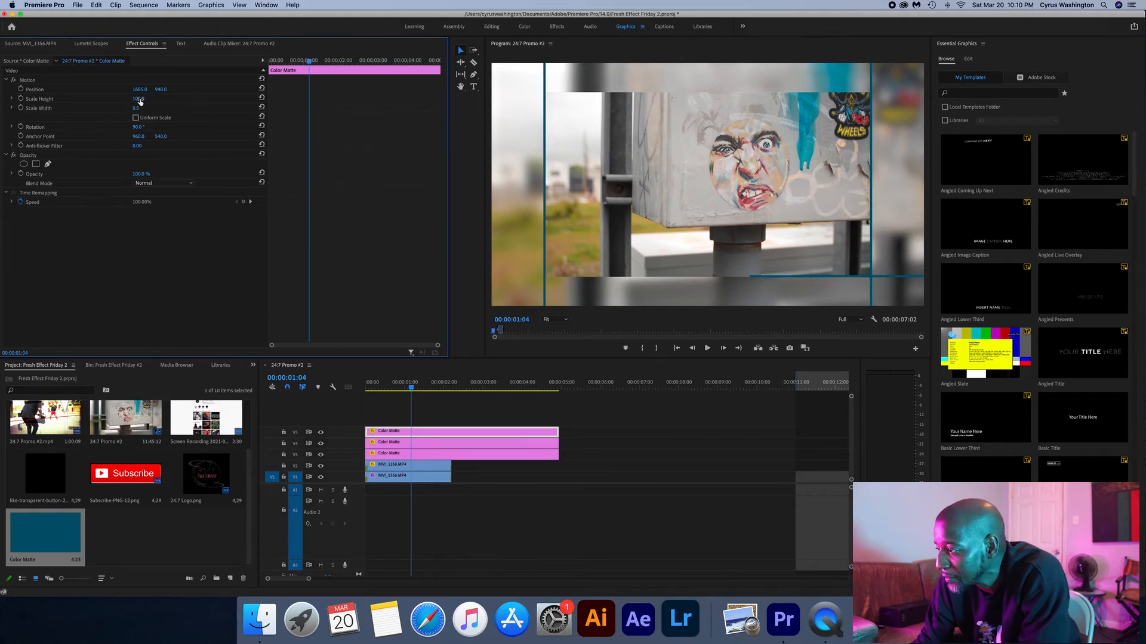
{"action": "left_click_drag", "start_coordinate": [166, 99], "coordinate": [309, 99]}
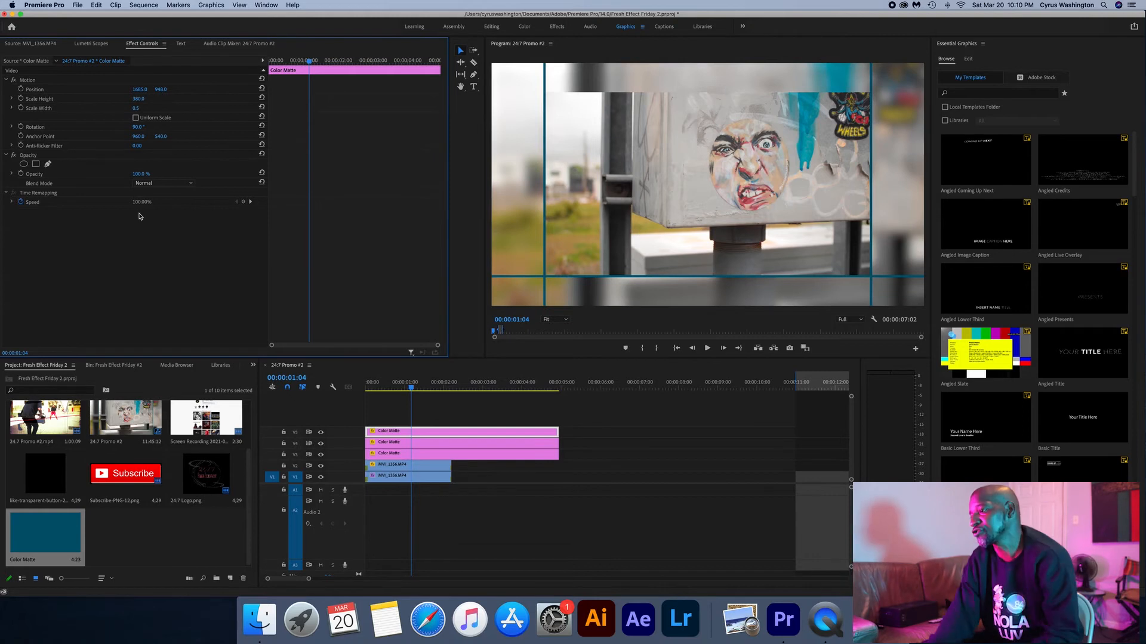
- Duplicate the horizontal Color Matte line onto V6 and align the copy with the inset's top edge at Y 130
{"action": "left_click_drag", "start_coordinate": [418, 432], "coordinate": [427, 424]}
{"action": "left_click", "coordinate": [427, 423]}
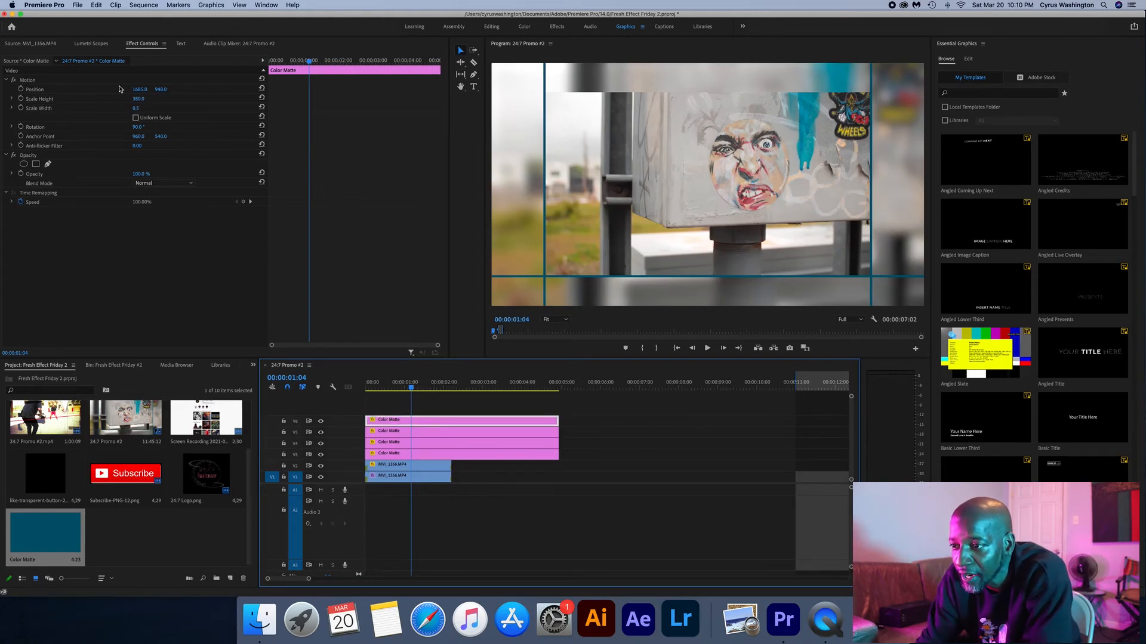
{"action": "left_click_drag", "start_coordinate": [136, 91], "coordinate": [10, 94]}
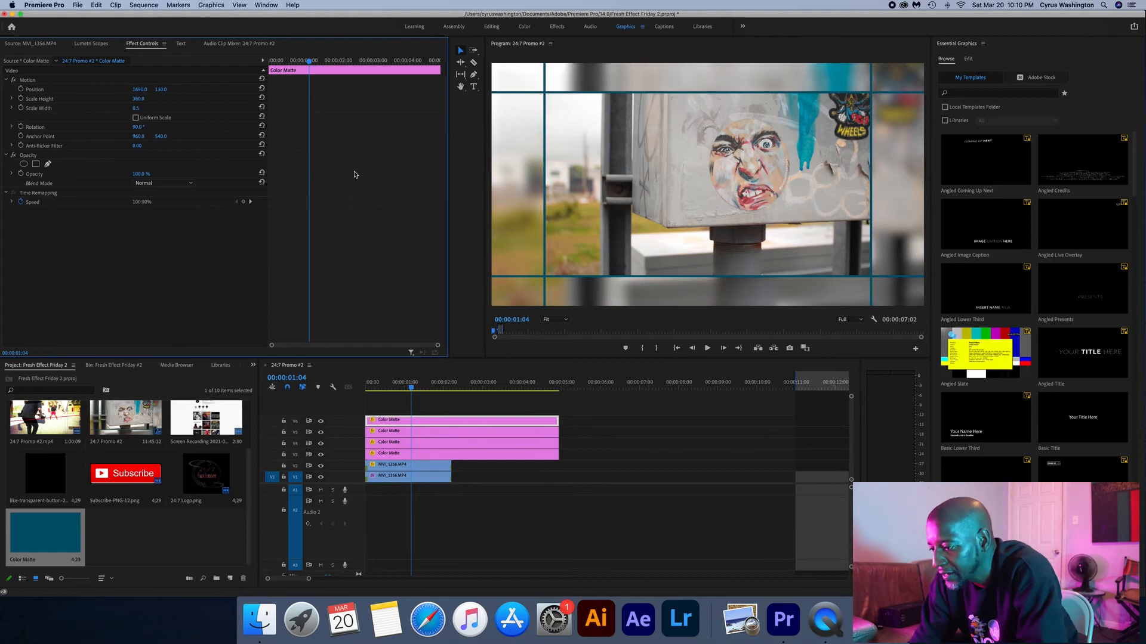
- Extend both MVI_1356.MP4 clips to the end of the color mattes and play the sequence from the start
{"action": "left_click_drag", "start_coordinate": [449, 465], "coordinate": [557, 463]}
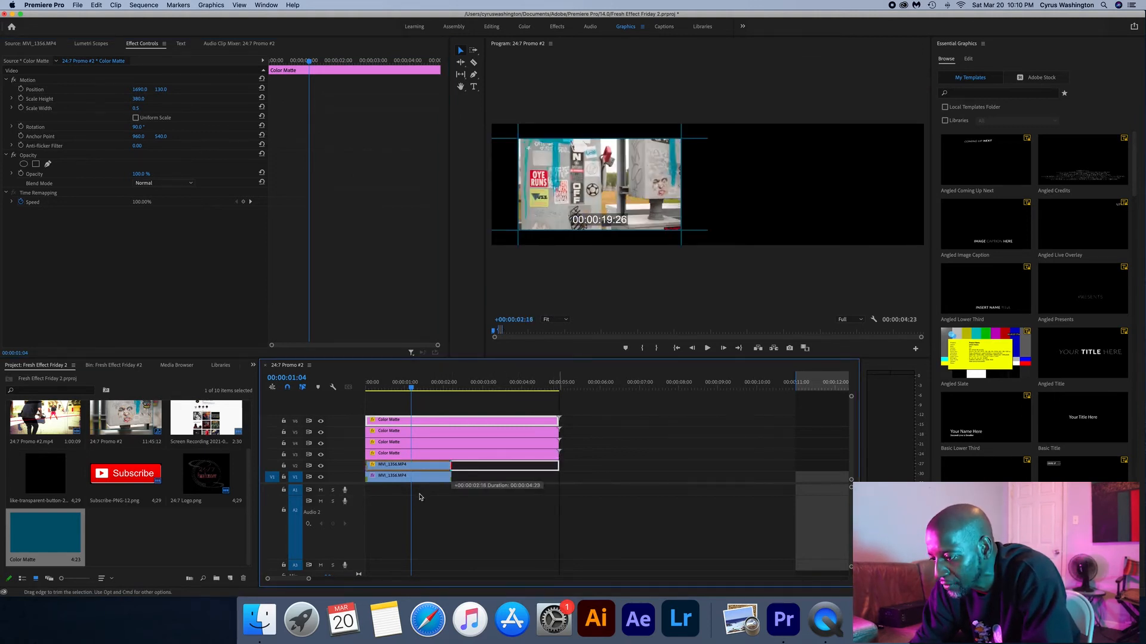
{"action": "left_click_drag", "start_coordinate": [452, 478], "coordinate": [556, 476]}
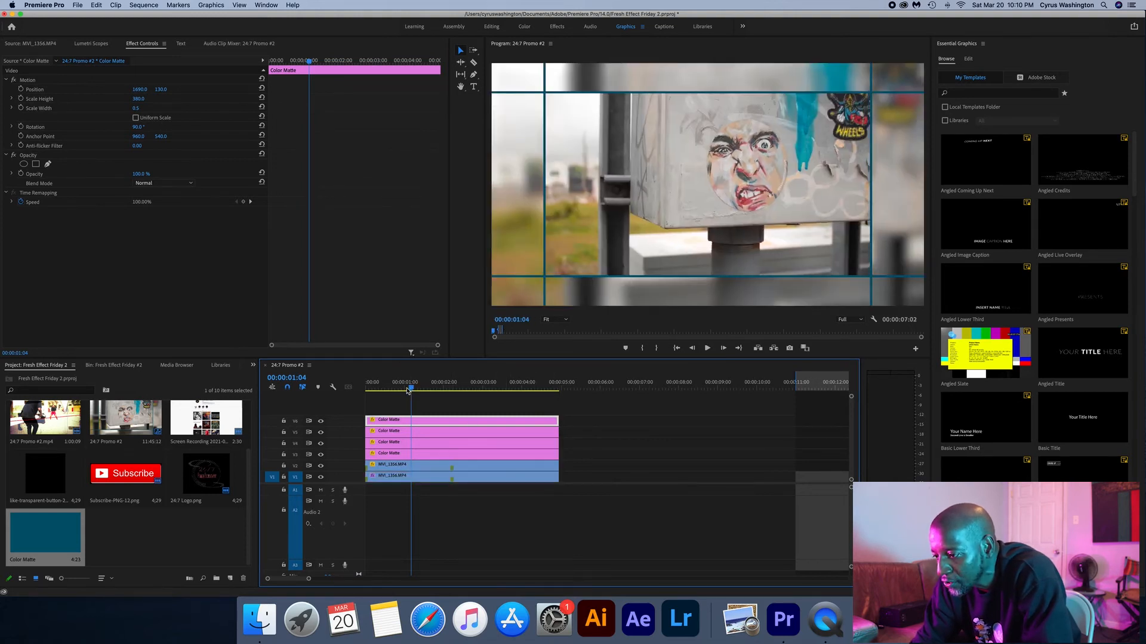
{"action": "left_click_drag", "start_coordinate": [412, 390], "coordinate": [332, 390]}
{"action": "key", "text": "space"}
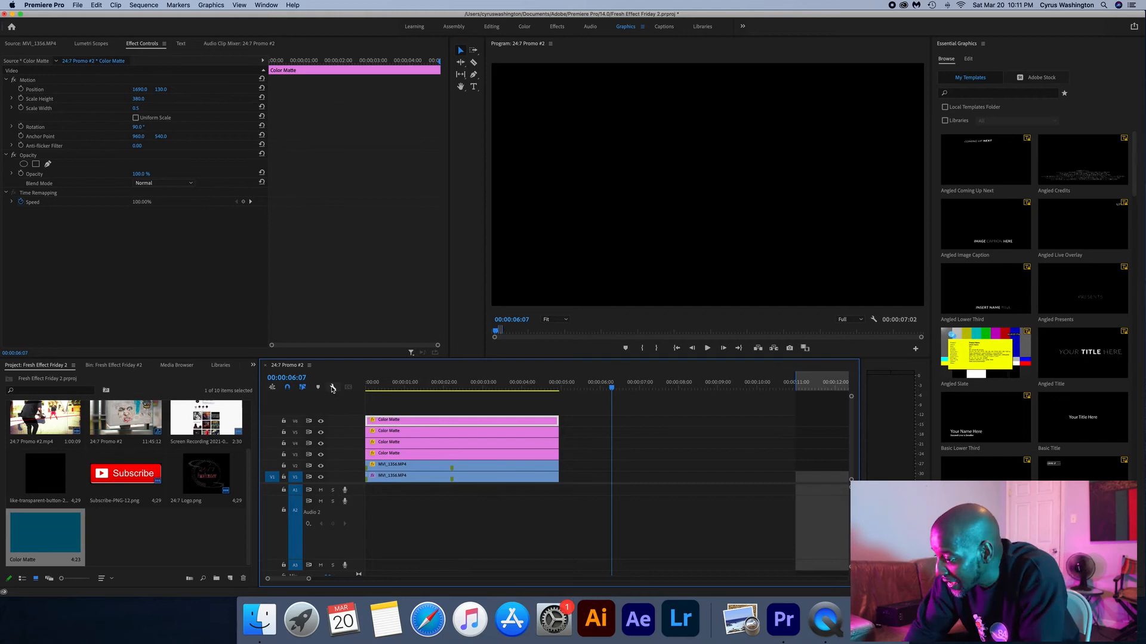
{"action": "left_click", "coordinate": [444, 391]}
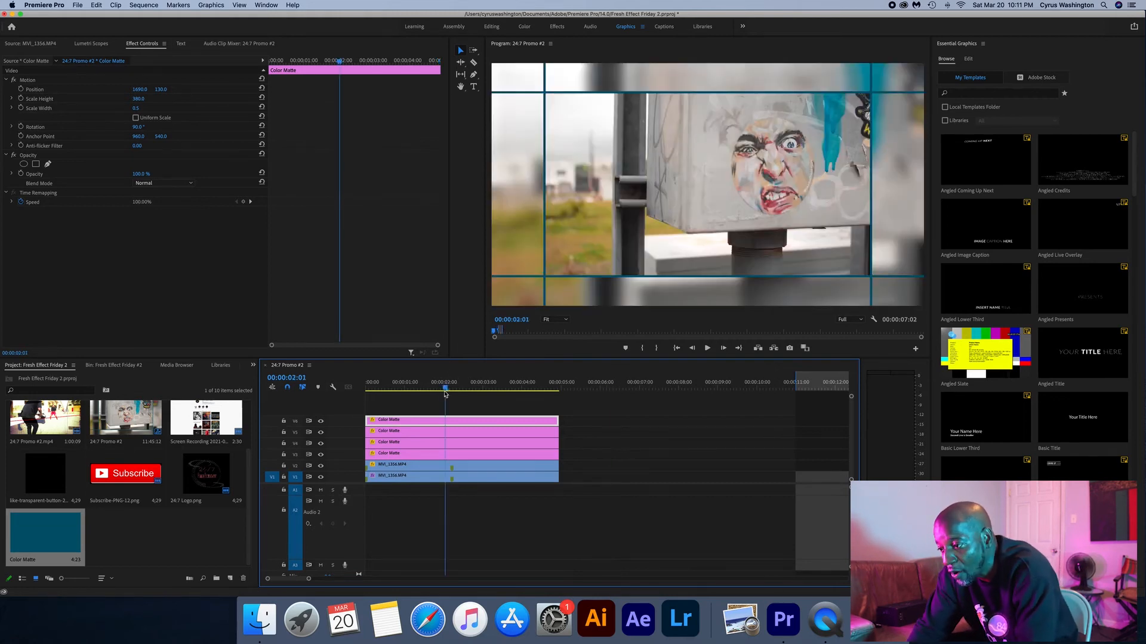
{"action": "left_click_drag", "start_coordinate": [445, 391], "coordinate": [349, 386]}
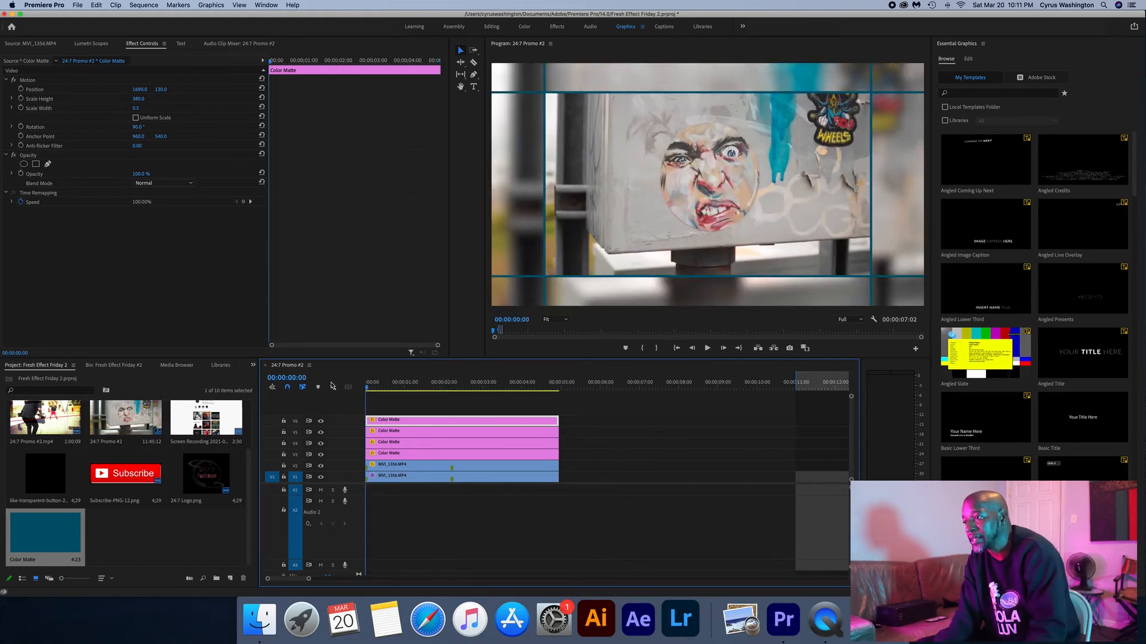
{"action": "key", "text": "space"}
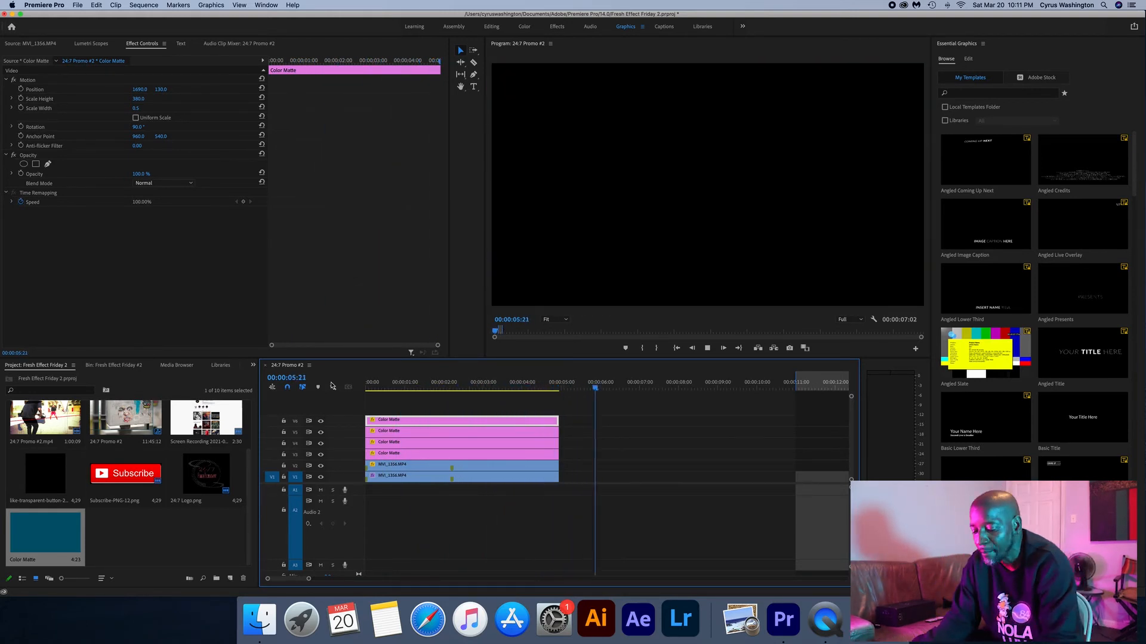
{"action": "key", "text": "space"}
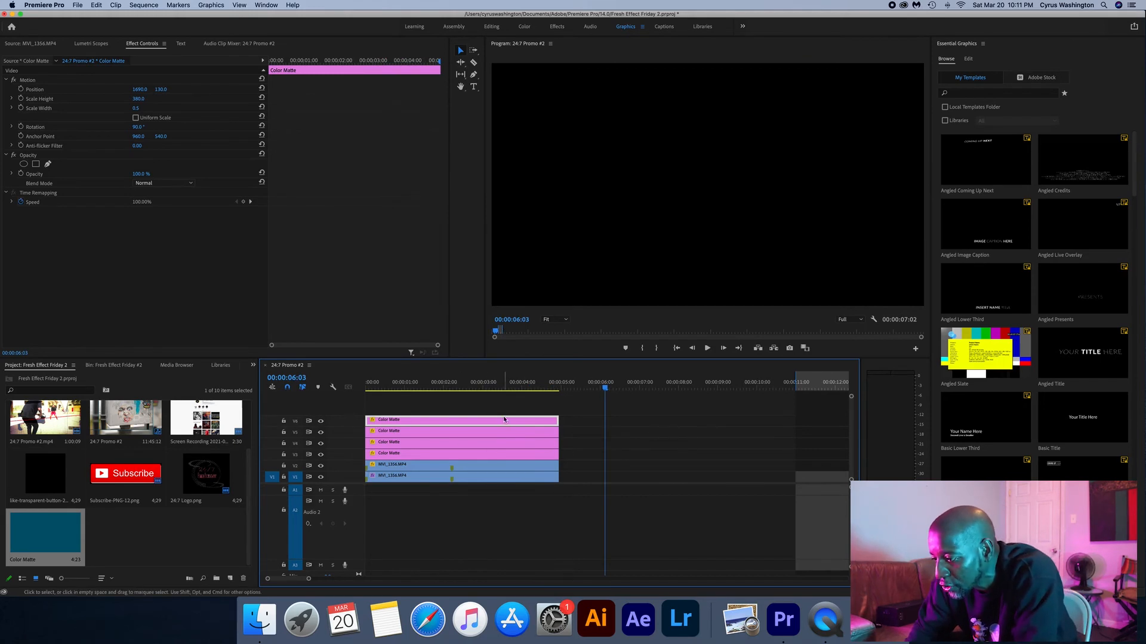
- Delete all four Color Matte clips from the timeline and show the frame at 00:00:02:06
{"action": "left_click_drag", "start_coordinate": [492, 416], "coordinate": [457, 455]}
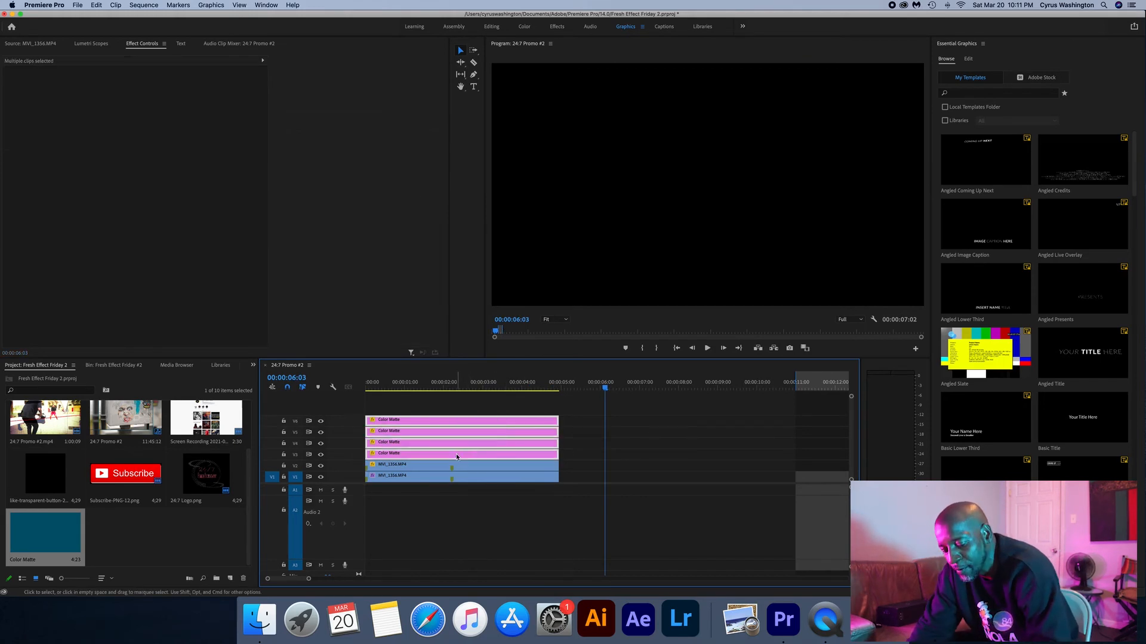
{"action": "key", "text": "Delete"}
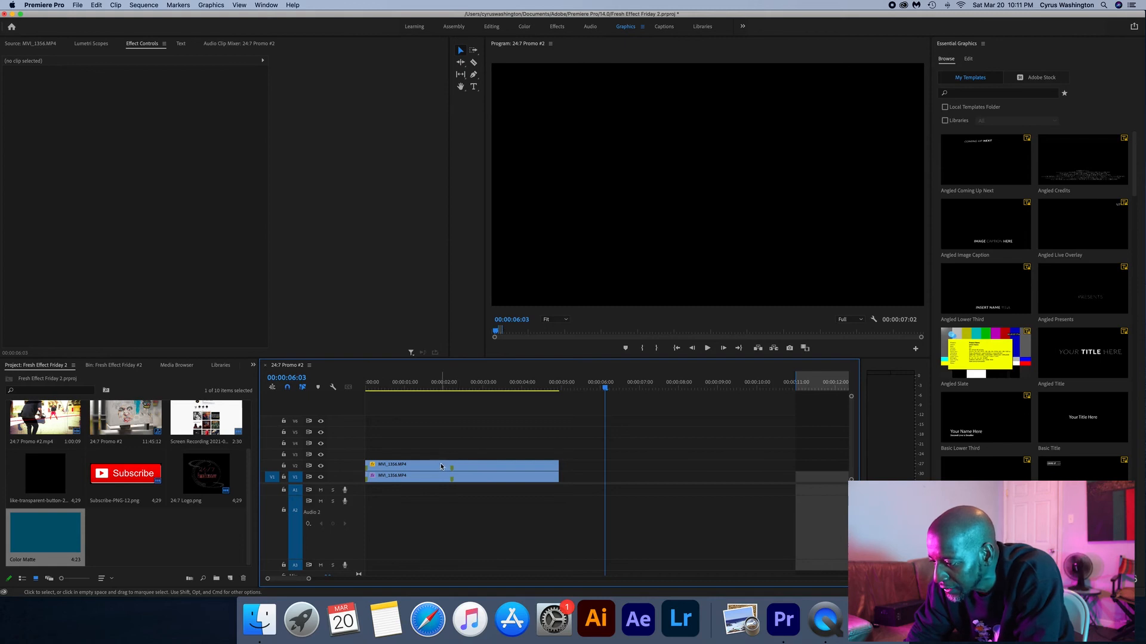
{"action": "left_click", "coordinate": [453, 385]}
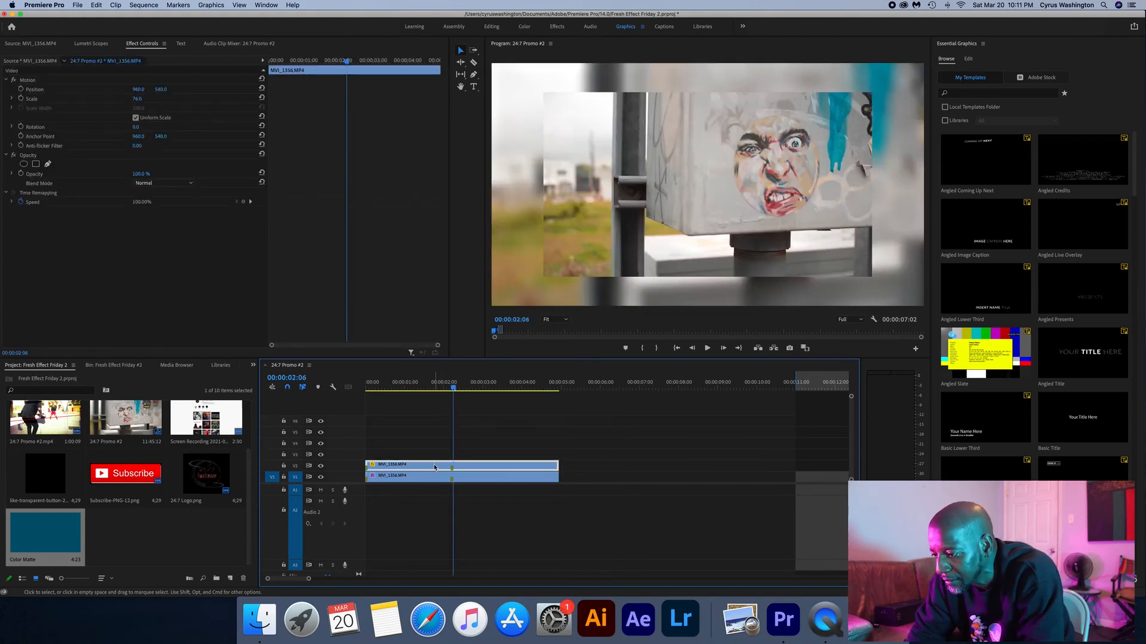
- Delete the scaled-down MVI_1356.MP4 clip from V2 and open MVI_1324.MP4 from the Fresh Effect Friday #2 bin in the source monitor
{"action": "key", "text": "Delete"}
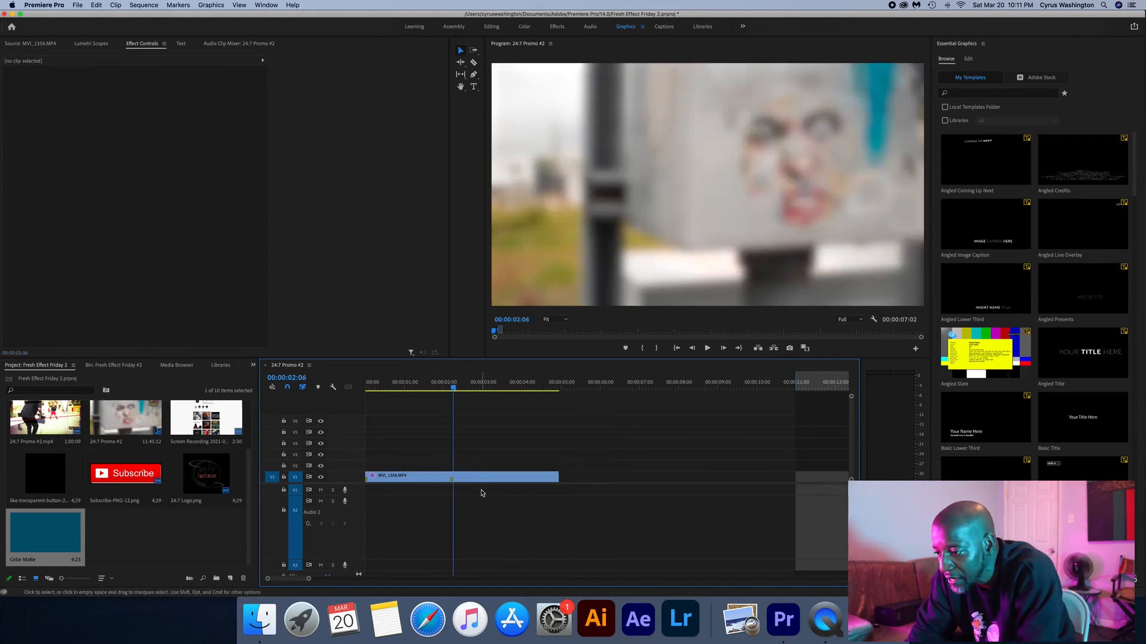
{"action": "scroll", "coordinate": [46, 423], "scroll_direction": "up", "scroll_amount": 2}
{"action": "scroll", "coordinate": [123, 475], "scroll_direction": "down", "scroll_amount": 2}
{"action": "left_click", "coordinate": [114, 365]}
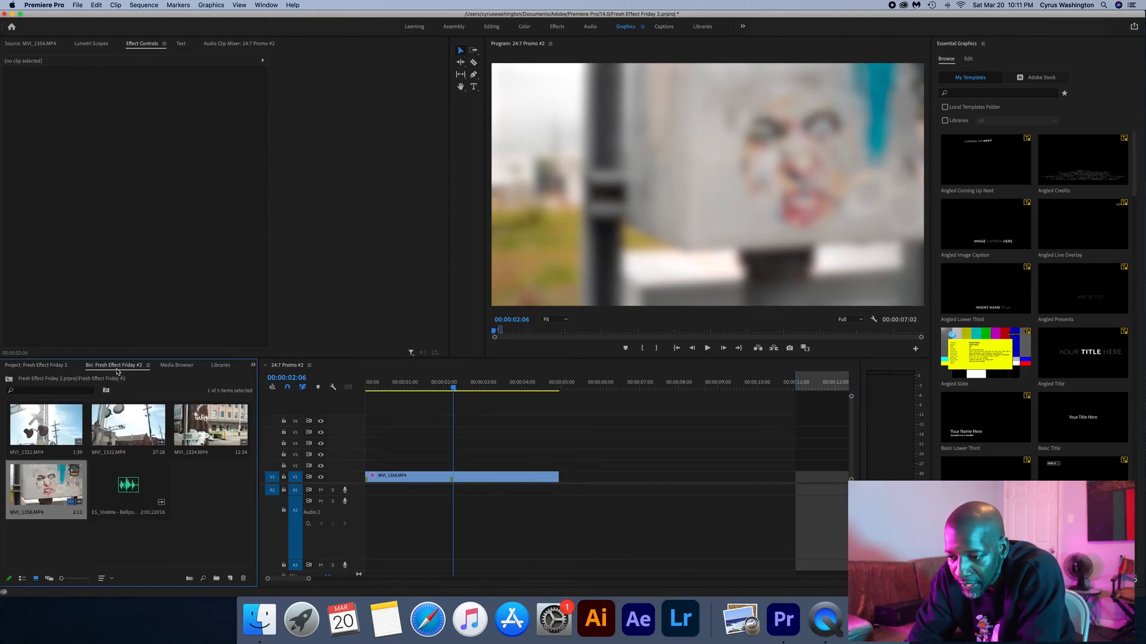
{"action": "double_click", "coordinate": [207, 431]}
- Mark MVI_1324.MP4 from 00:00:04:48 to 00:00:06:35 at its markers and place that range directly after MVI_1356.MP4 on V1
{"action": "left_click", "coordinate": [175, 328]}
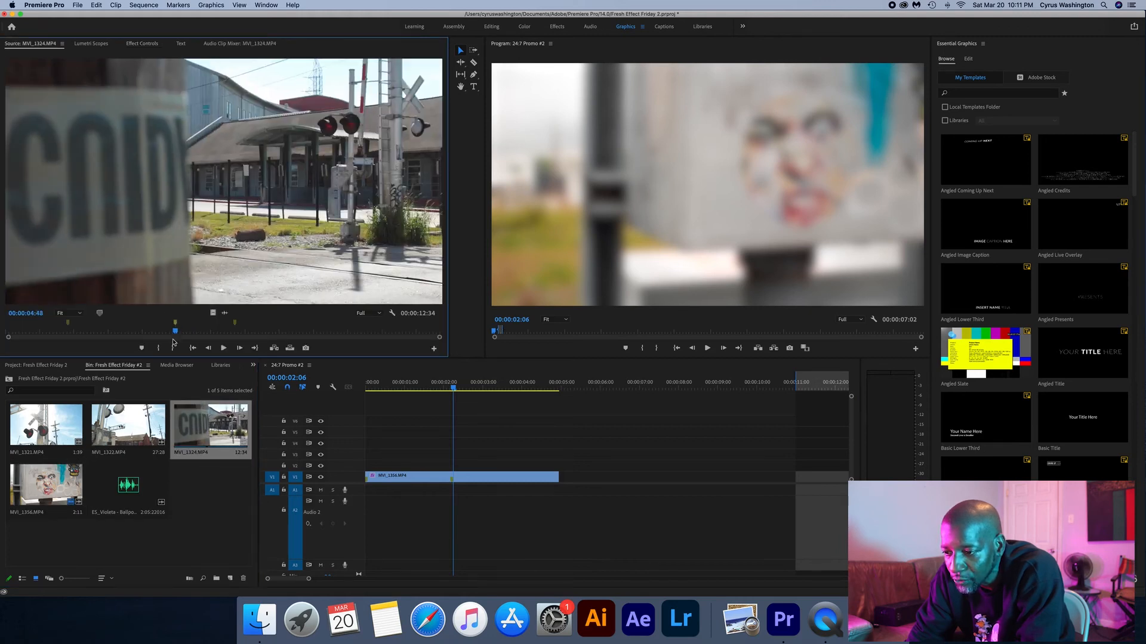
{"action": "left_click", "coordinate": [159, 348]}
{"action": "key", "text": "shift+m"}
{"action": "left_click", "coordinate": [175, 348]}
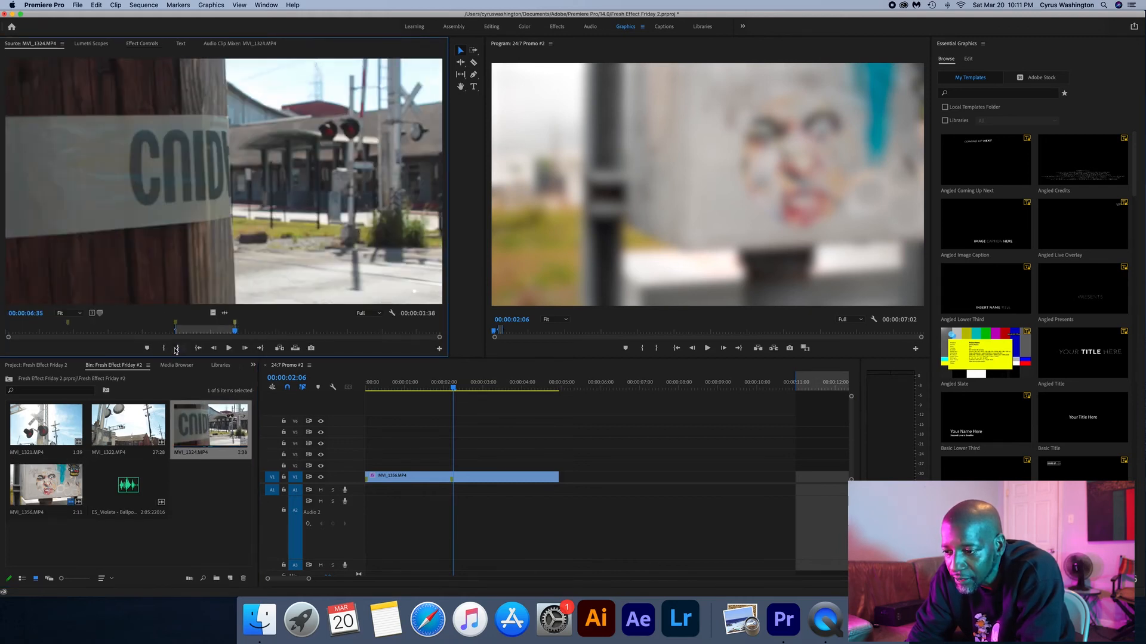
{"action": "left_click_drag", "start_coordinate": [242, 298], "coordinate": [735, 476]}
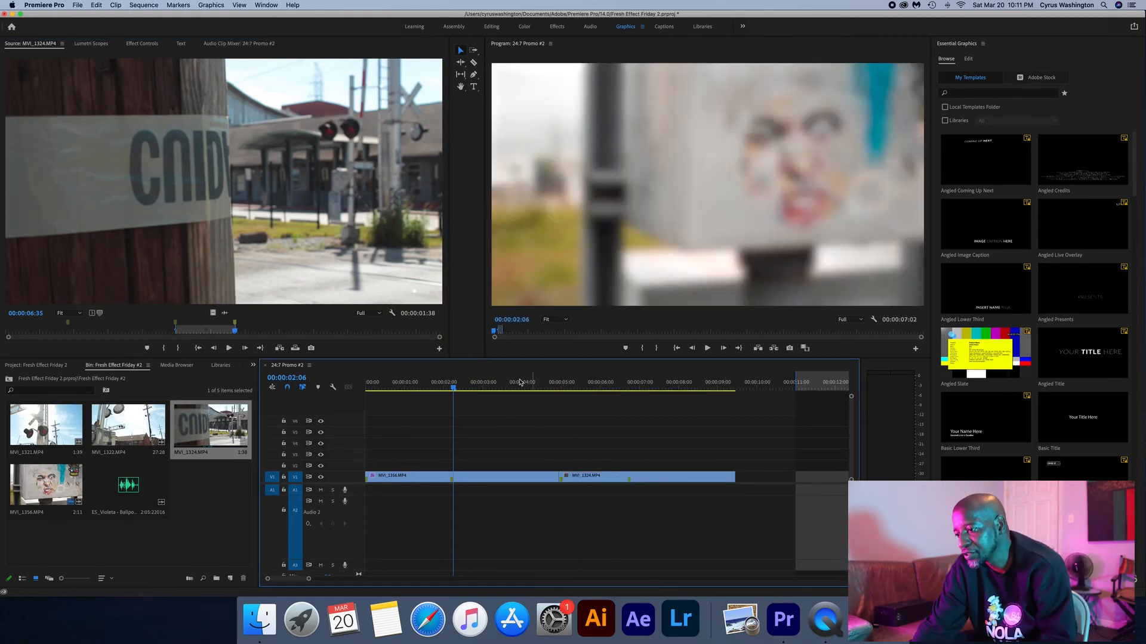
- Remove the Gaussian Blur effect from the MVI_1356.MP4 clip on V1 and play the sequence from 00:00:02:16 through MVI_1324.MP4
{"action": "left_click", "coordinate": [514, 384]}
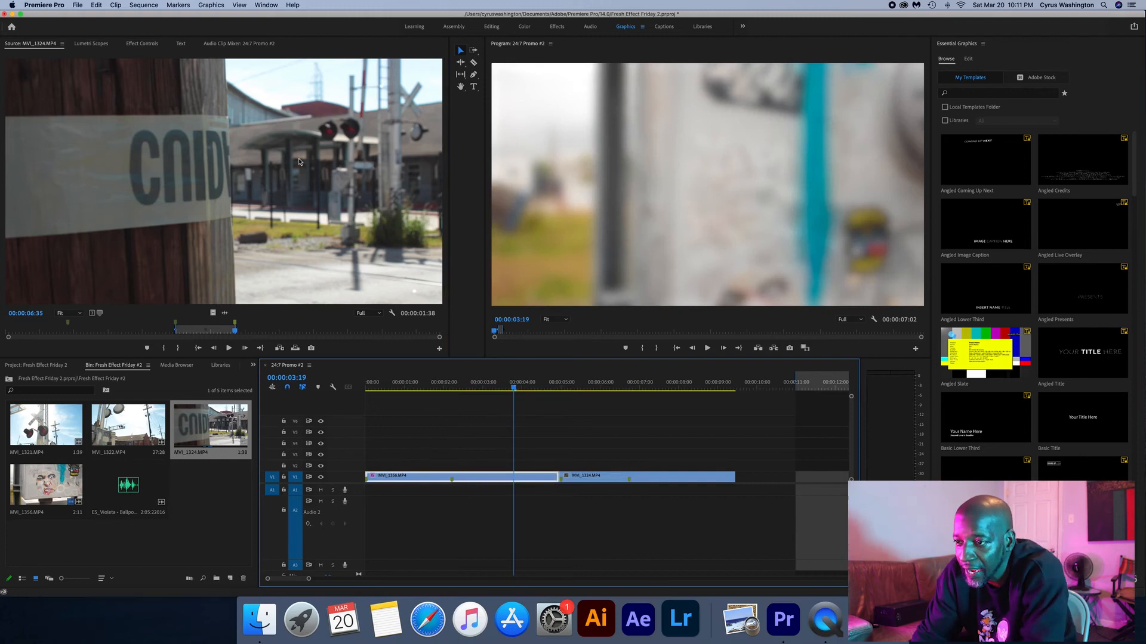
{"action": "left_click", "coordinate": [139, 44]}
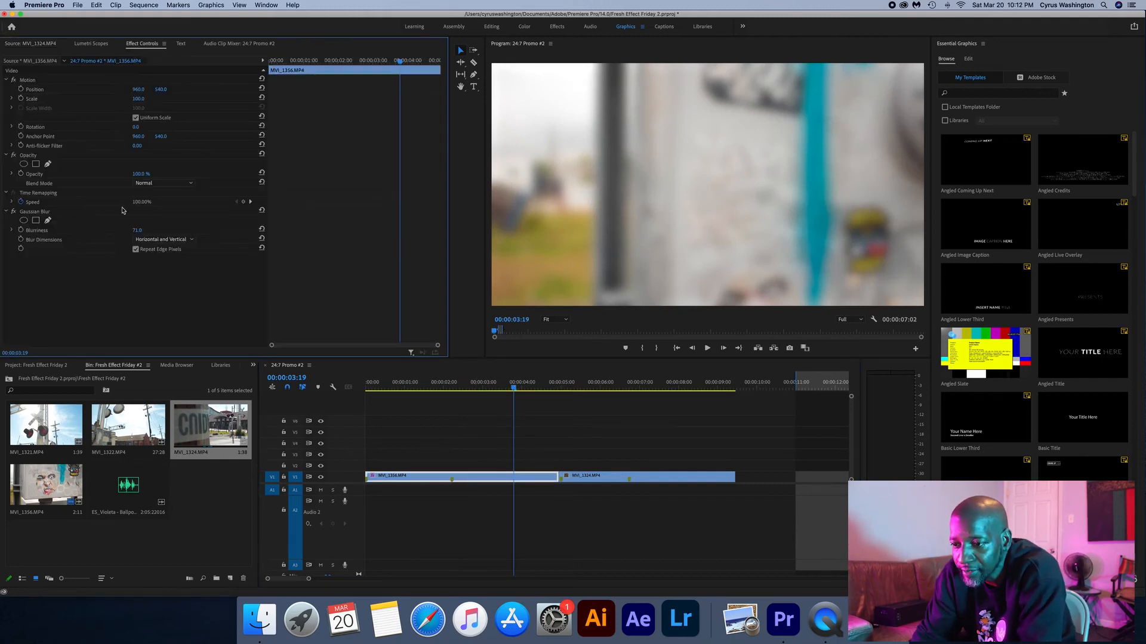
{"action": "left_click", "coordinate": [49, 211]}
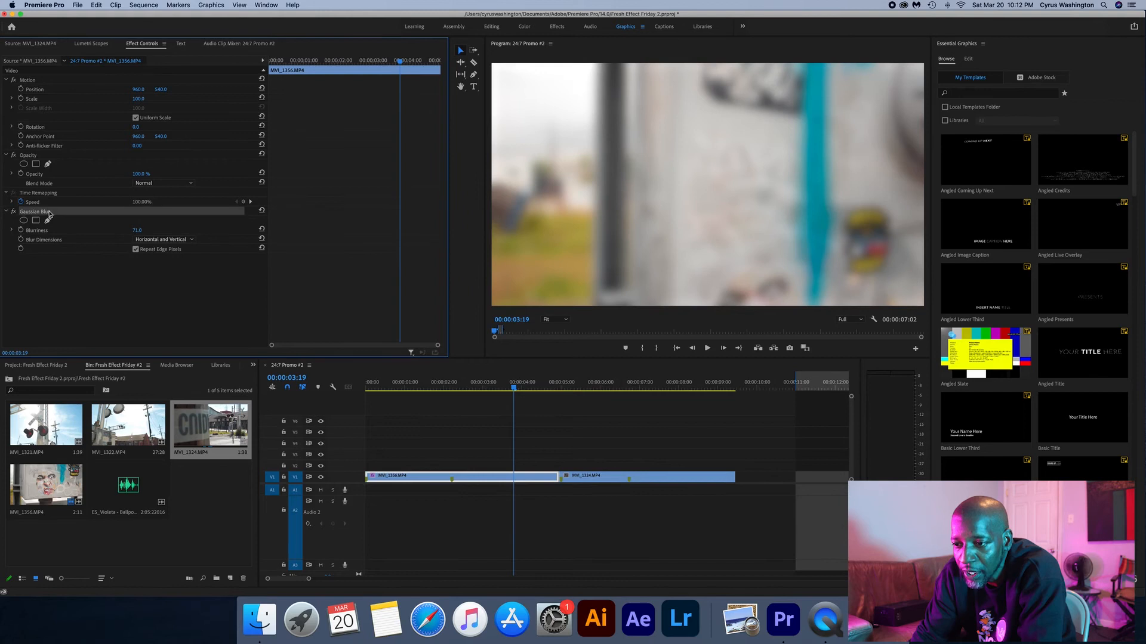
{"action": "right_click", "coordinate": [51, 213]}
{"action": "left_click", "coordinate": [65, 256]}
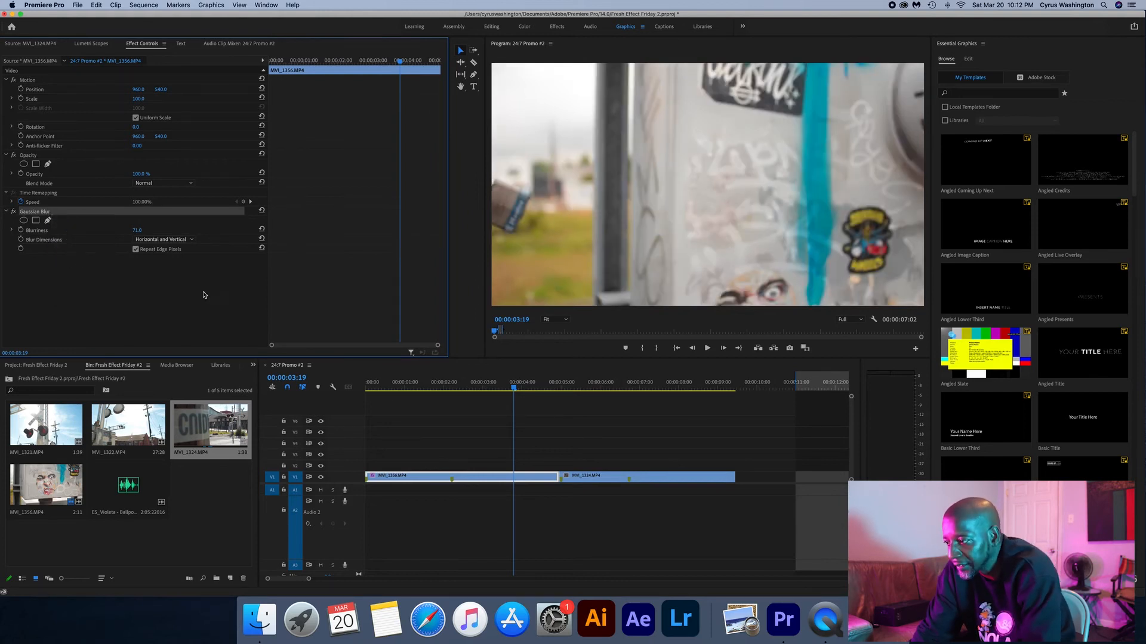
{"action": "mouse_move", "coordinate": [473, 387]}
{"action": "left_mouse_down"}
{"action": "mouse_move", "coordinate": [414, 387]}
{"action": "mouse_move", "coordinate": [485, 389]}
{"action": "mouse_move", "coordinate": [471, 390]}
{"action": "left_mouse_up"}
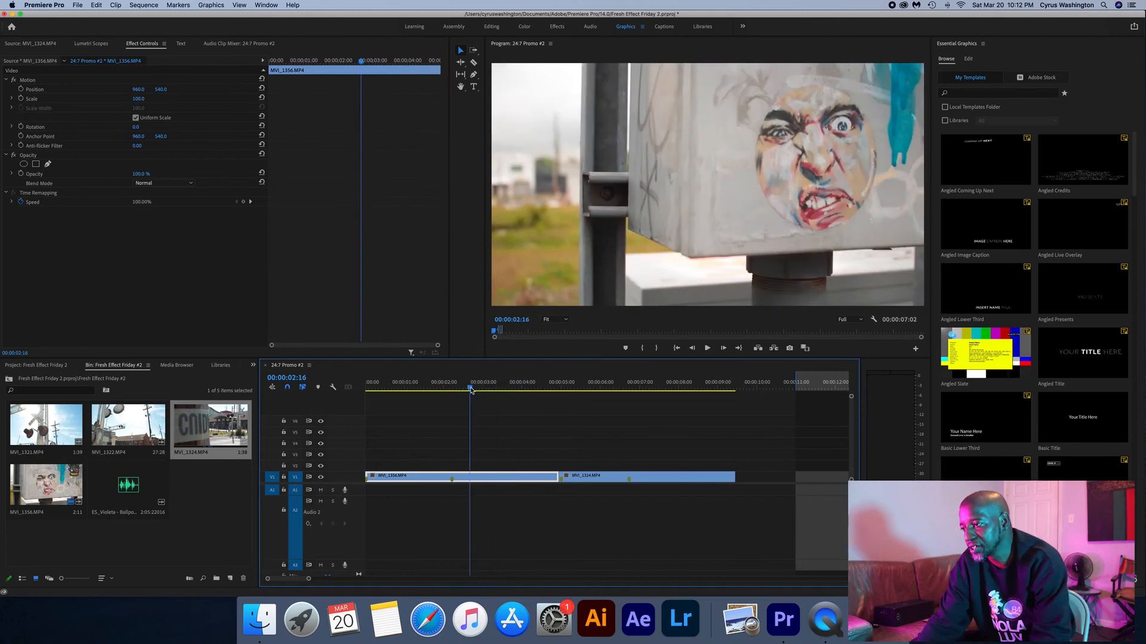
{"action": "key", "text": "space"}
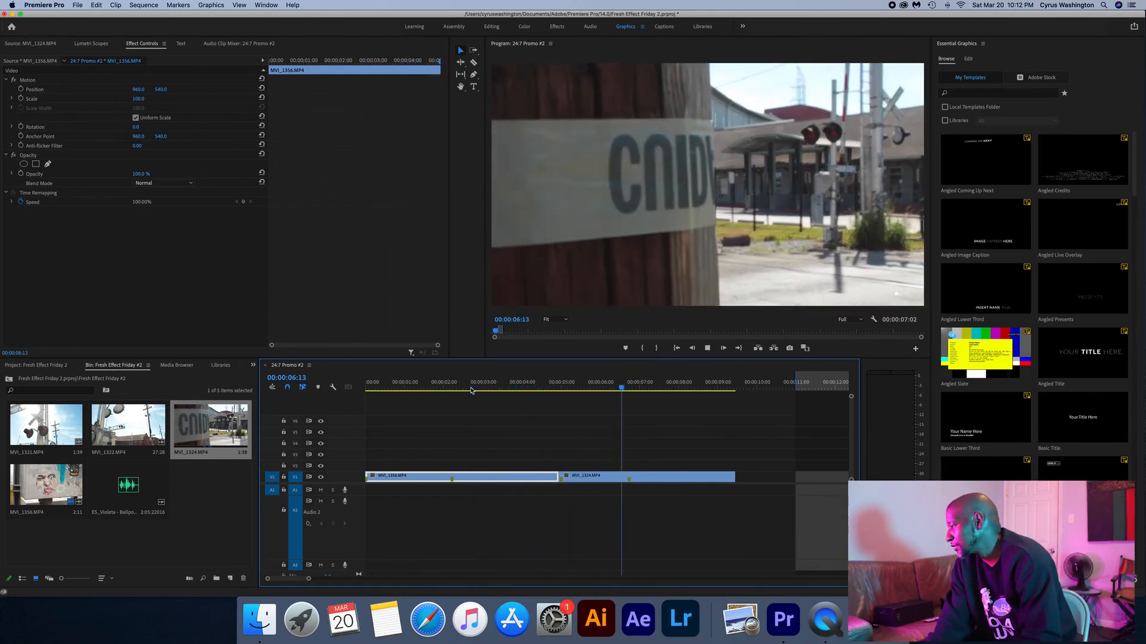
{"action": "key", "text": "space"}
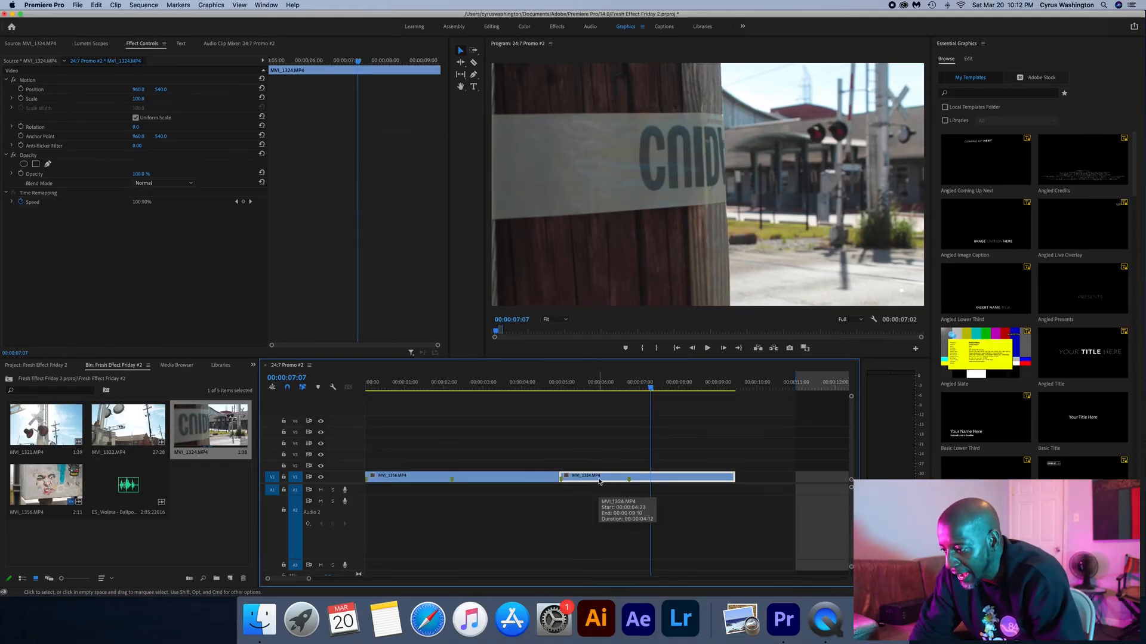
- Duplicate the MVI_1324.MP4 clip onto V2 and trim both ends of the copy so it covers only the middle of the original
{"action": "left_click_drag", "start_coordinate": [600, 482], "coordinate": [613, 465]}
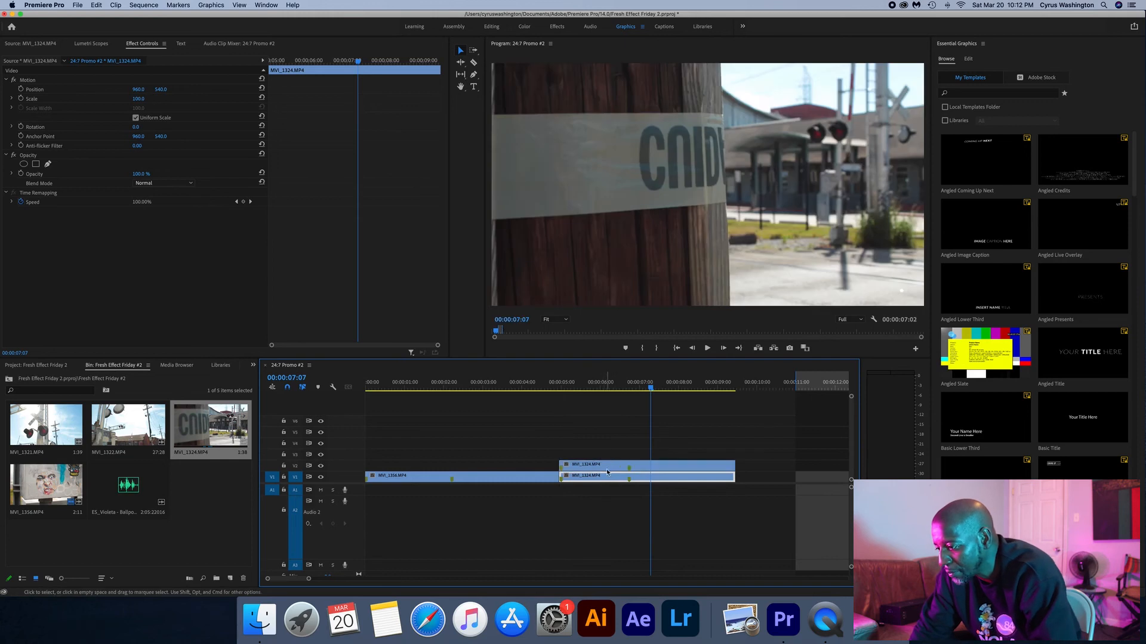
{"action": "left_click_drag", "start_coordinate": [651, 388], "coordinate": [598, 464]}
{"action": "left_click_drag", "start_coordinate": [730, 466], "coordinate": [695, 466]}
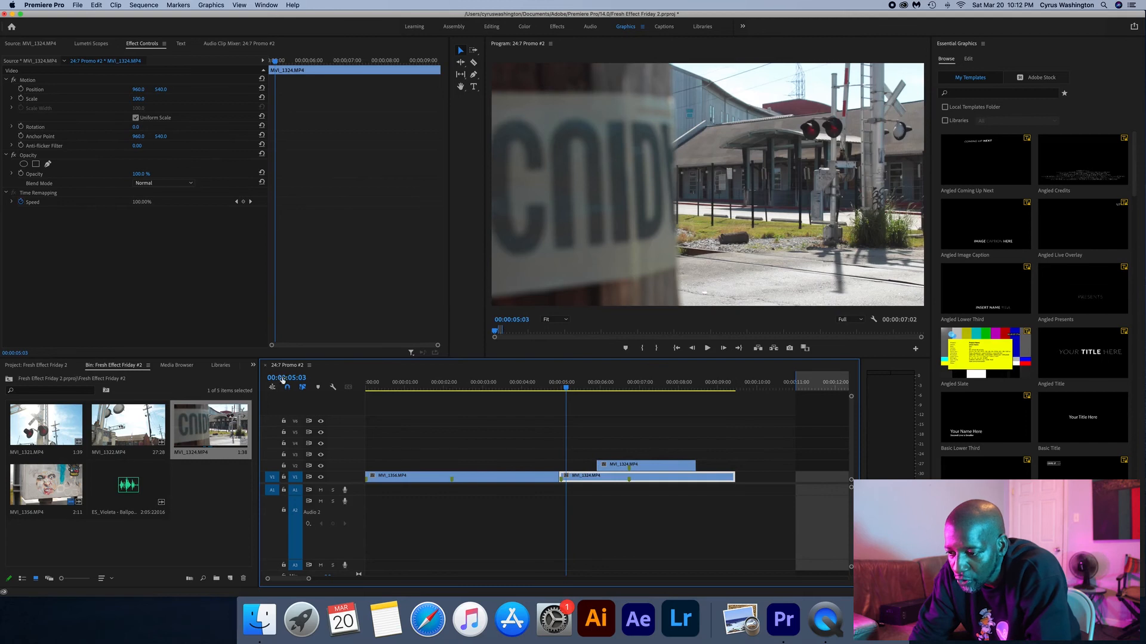
- Add an Additive Dissolve to the start and end of the V2 MVI_1324.MP4 clip, shortening both, the first to 00:00:00:20
{"action": "scroll", "coordinate": [222, 369], "scroll_direction": "down", "scroll_amount": 6}
{"action": "left_click", "coordinate": [155, 369]}
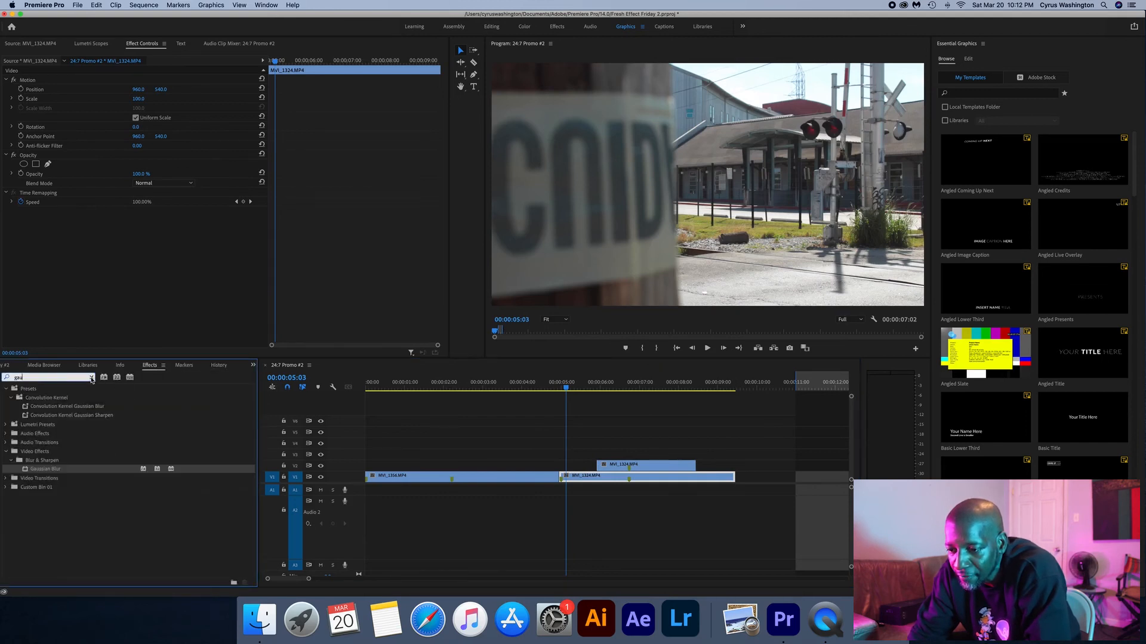
{"action": "left_click", "coordinate": [91, 377]}
{"action": "type", "text": "add"}
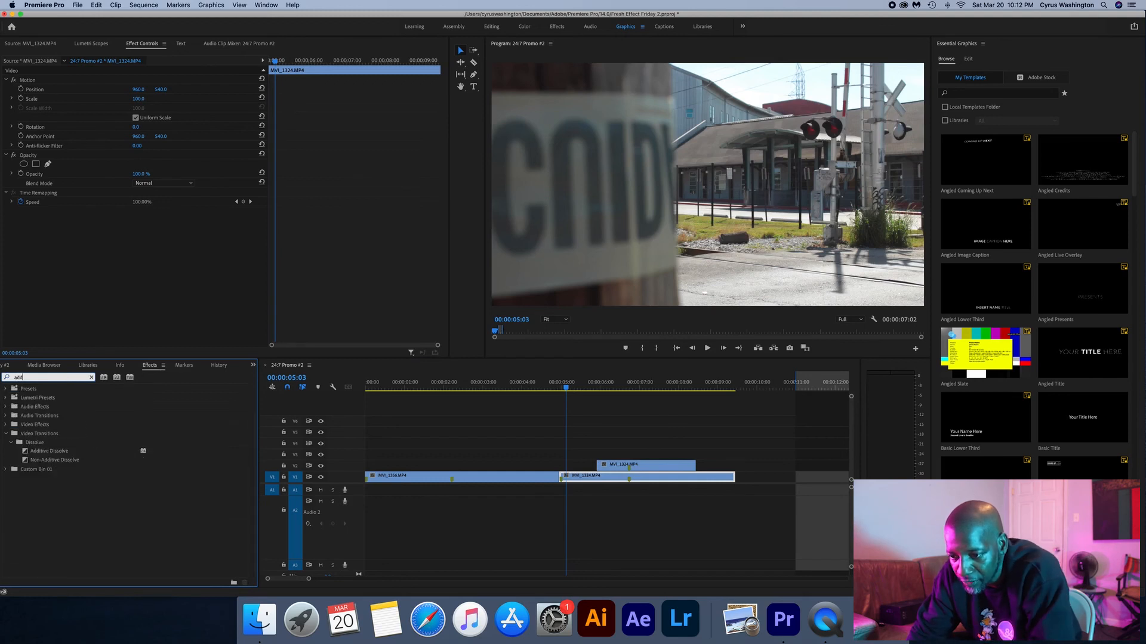
{"action": "left_click", "coordinate": [60, 454]}
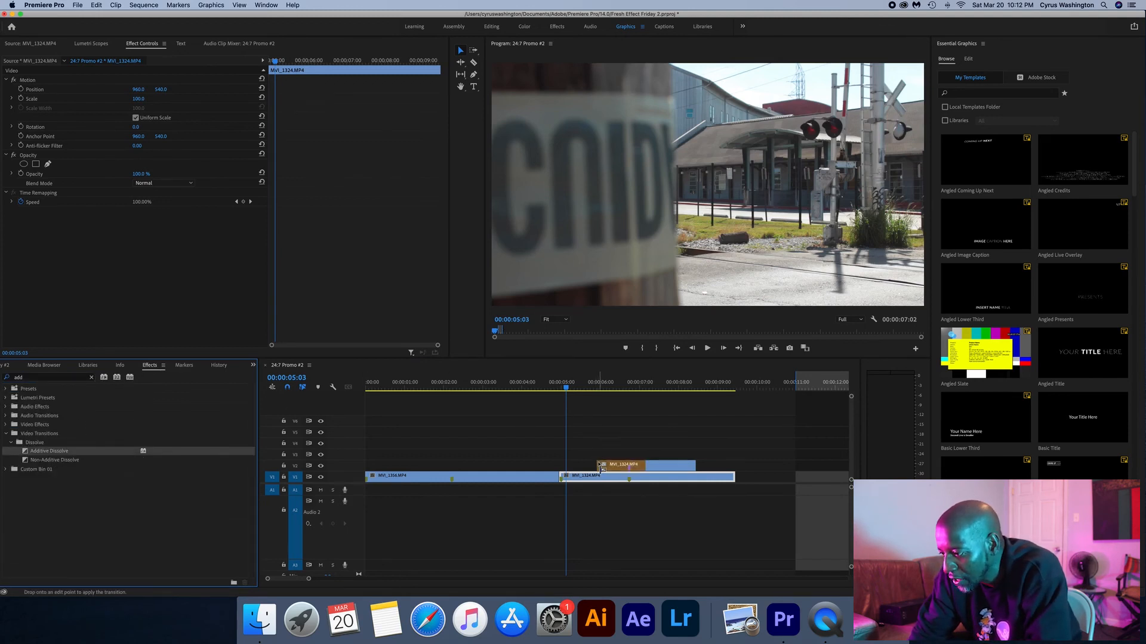
{"action": "left_click_drag", "start_coordinate": [643, 466], "coordinate": [611, 483]}
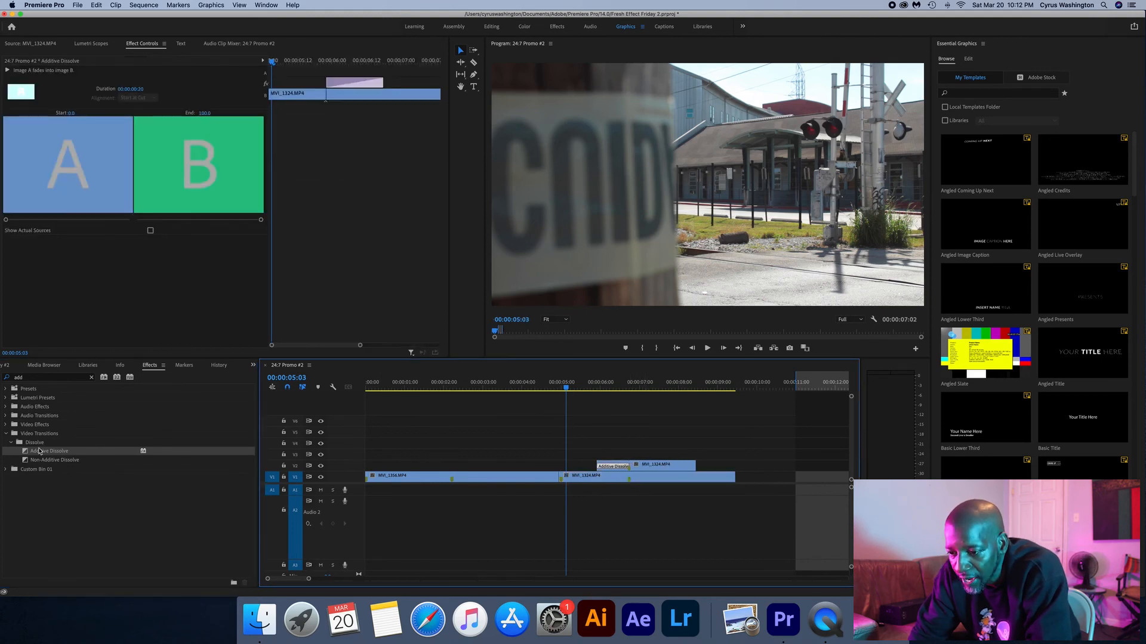
{"action": "left_click", "coordinate": [40, 452]}
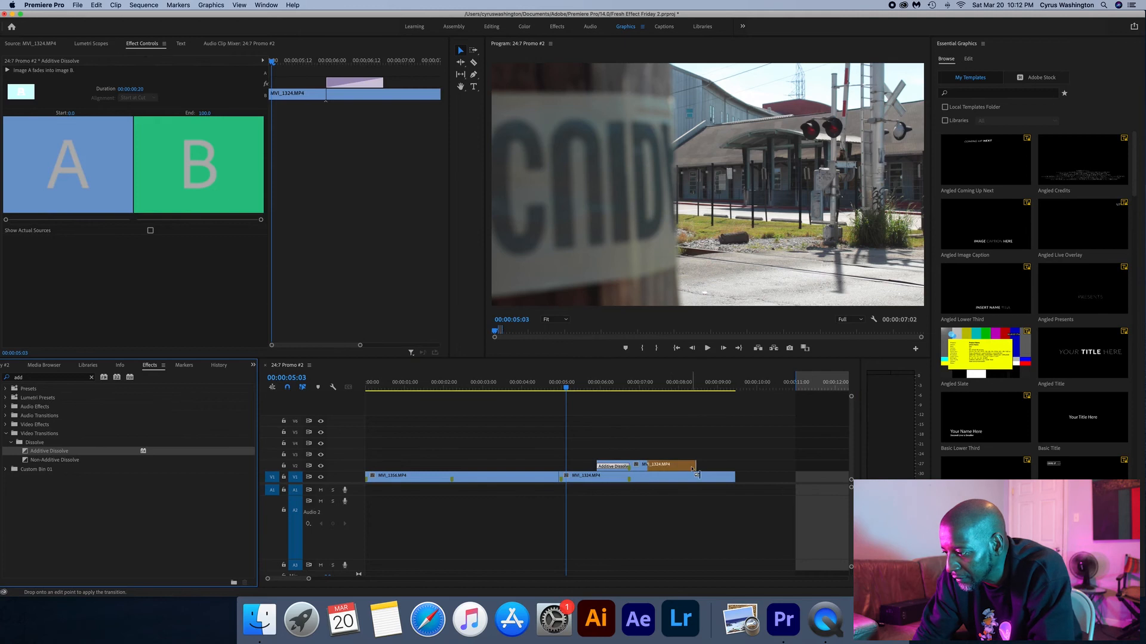
{"action": "left_click_drag", "start_coordinate": [654, 466], "coordinate": [669, 466]}
- Play the sequence from 00:00:04:14, and set the V2 MVI_1324.MP4 clip's scale to 177 and position Y to 749
{"action": "left_click", "coordinate": [546, 385]}
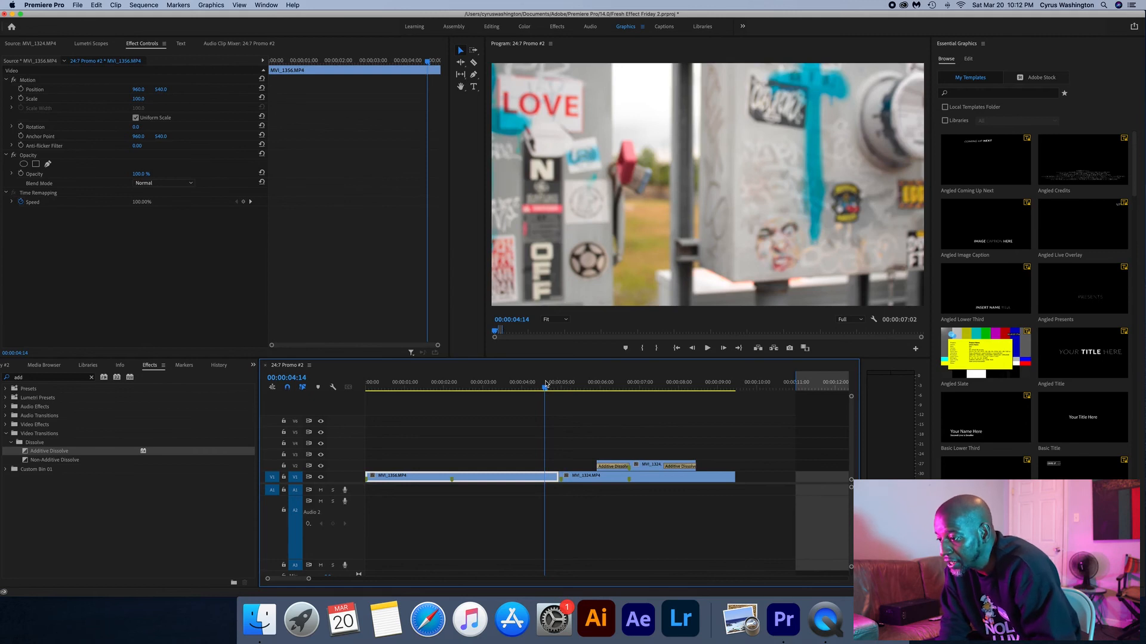
{"action": "key", "text": "space"}
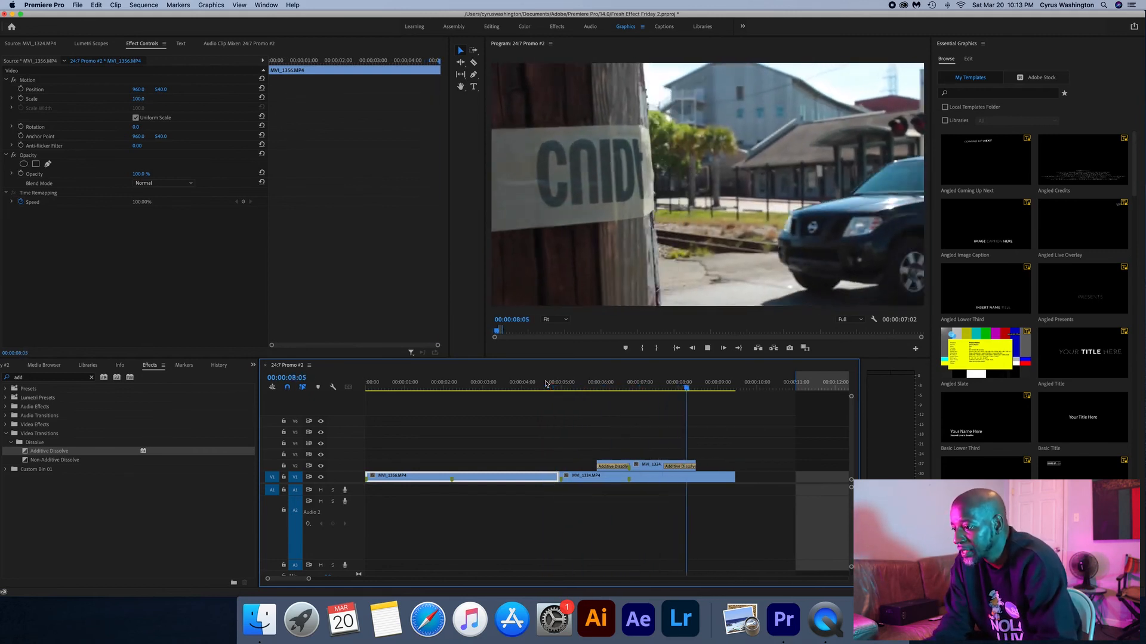
{"action": "key", "text": "space"}
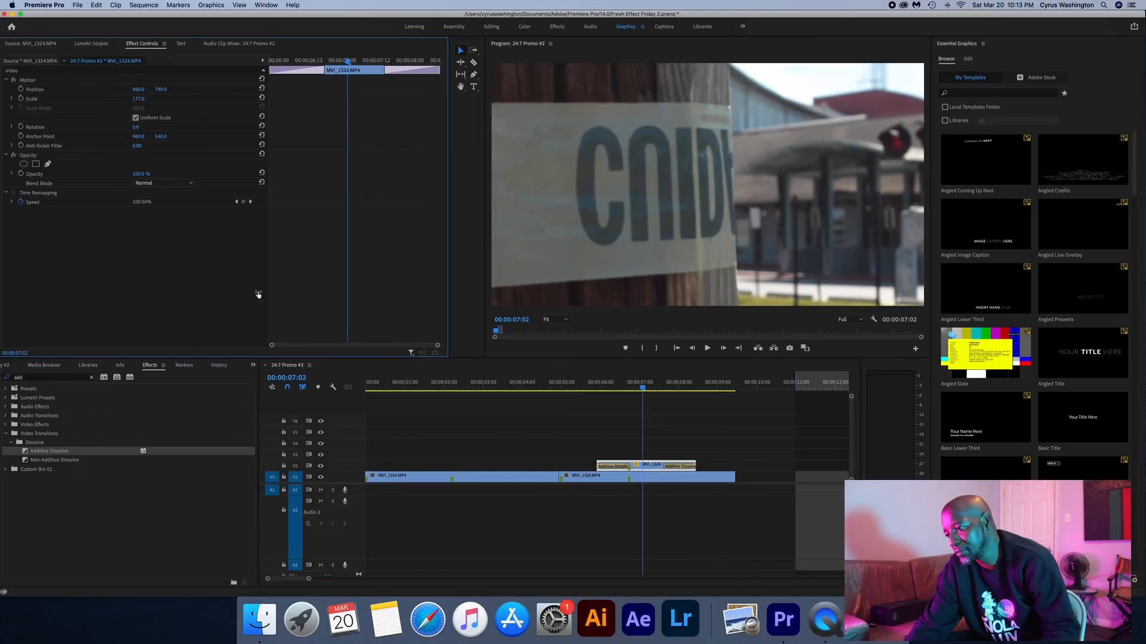
- Play the sequence from 00:00:04:05 and replay the MVI_1324.MP4 section to review the dissolving zoom effect
{"action": "left_click", "coordinate": [530, 384]}
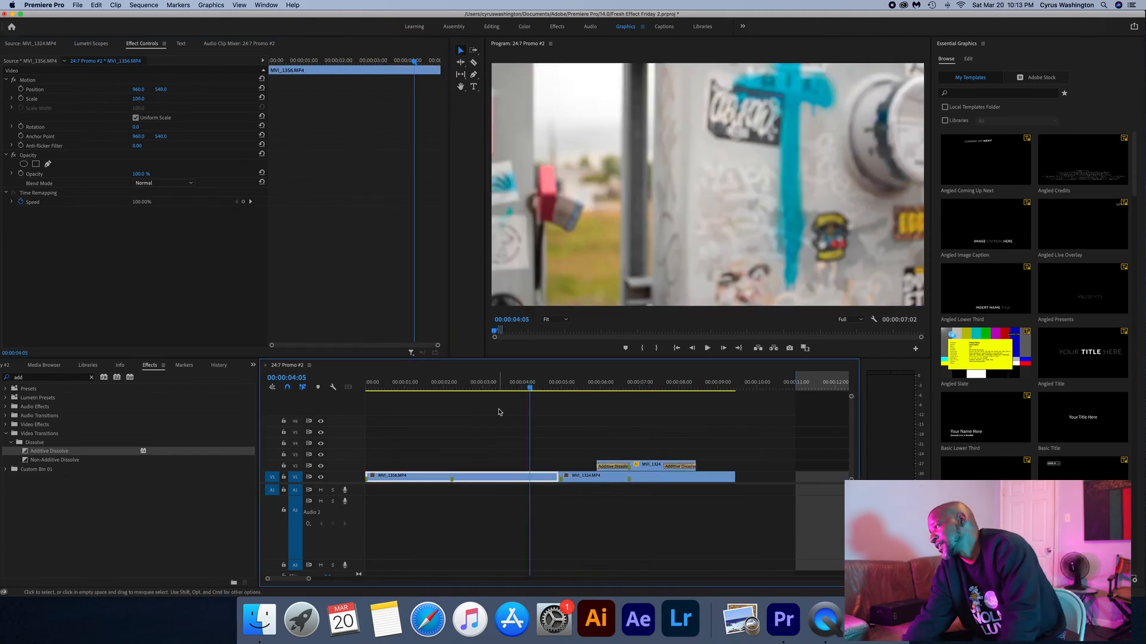
{"action": "key", "text": "space"}
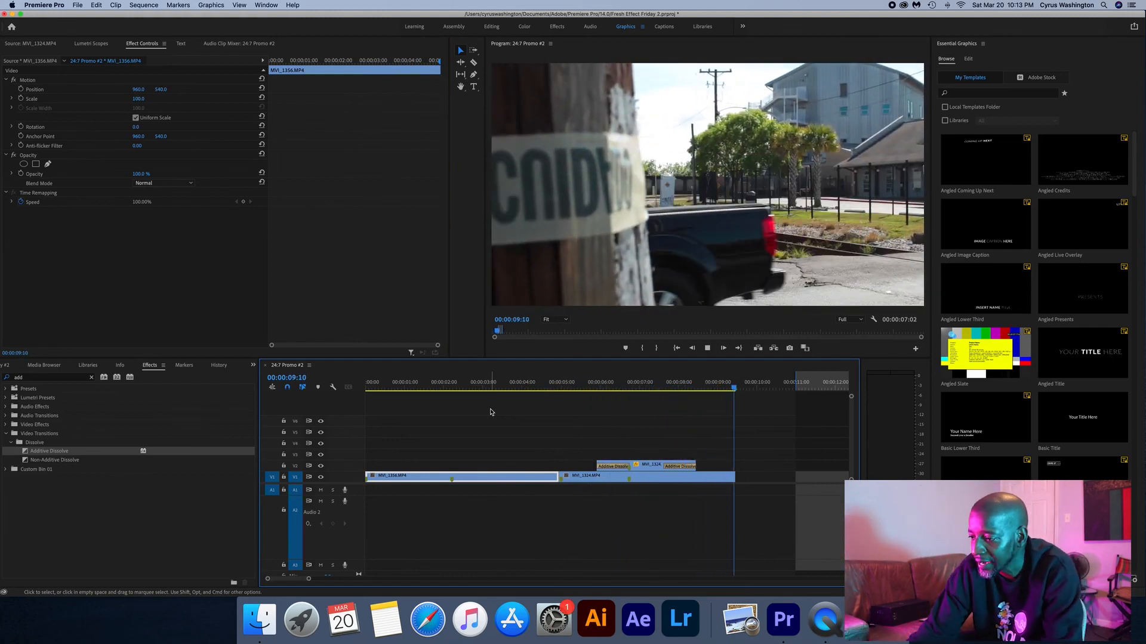
{"action": "left_click", "coordinate": [569, 385]}
{"action": "key", "text": "space"}
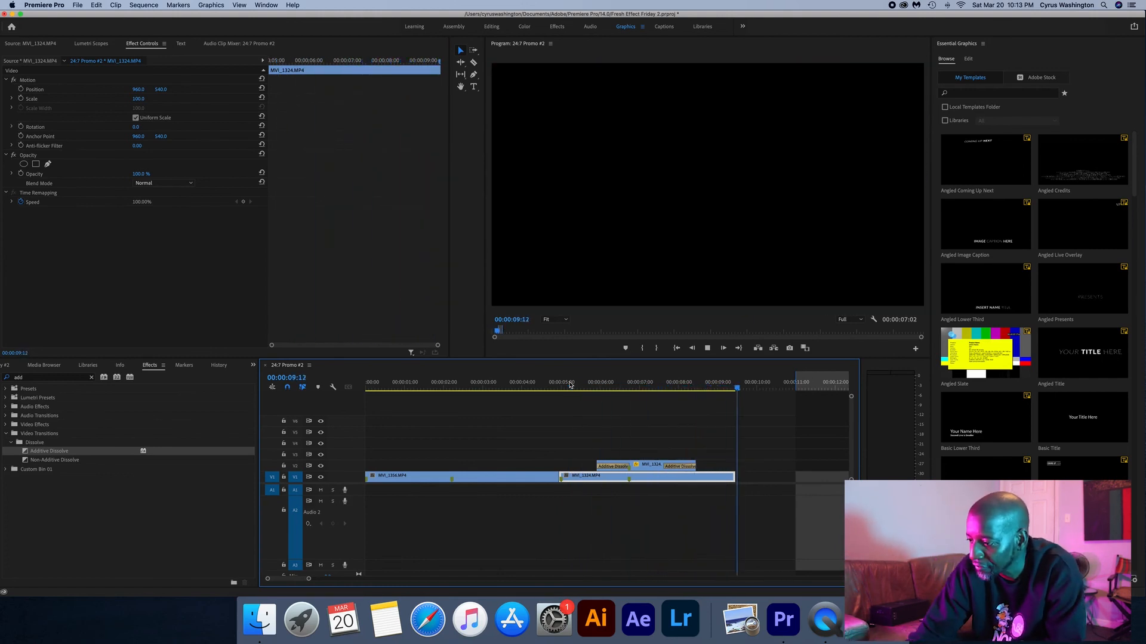
{"action": "left_click", "coordinate": [571, 385]}
{"action": "key", "text": "space"}
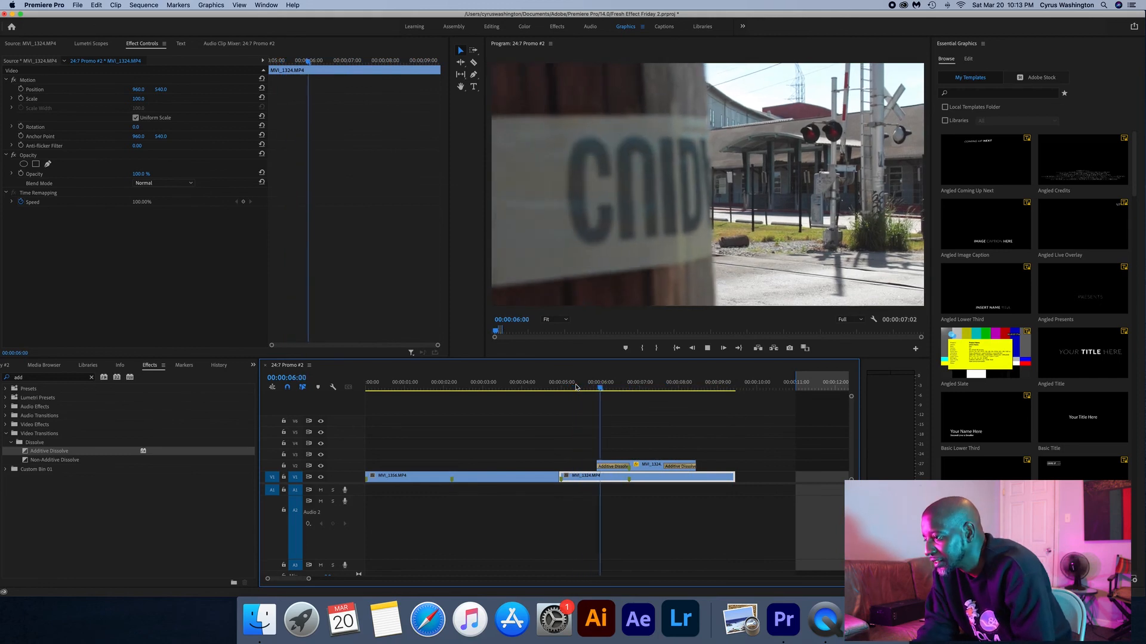